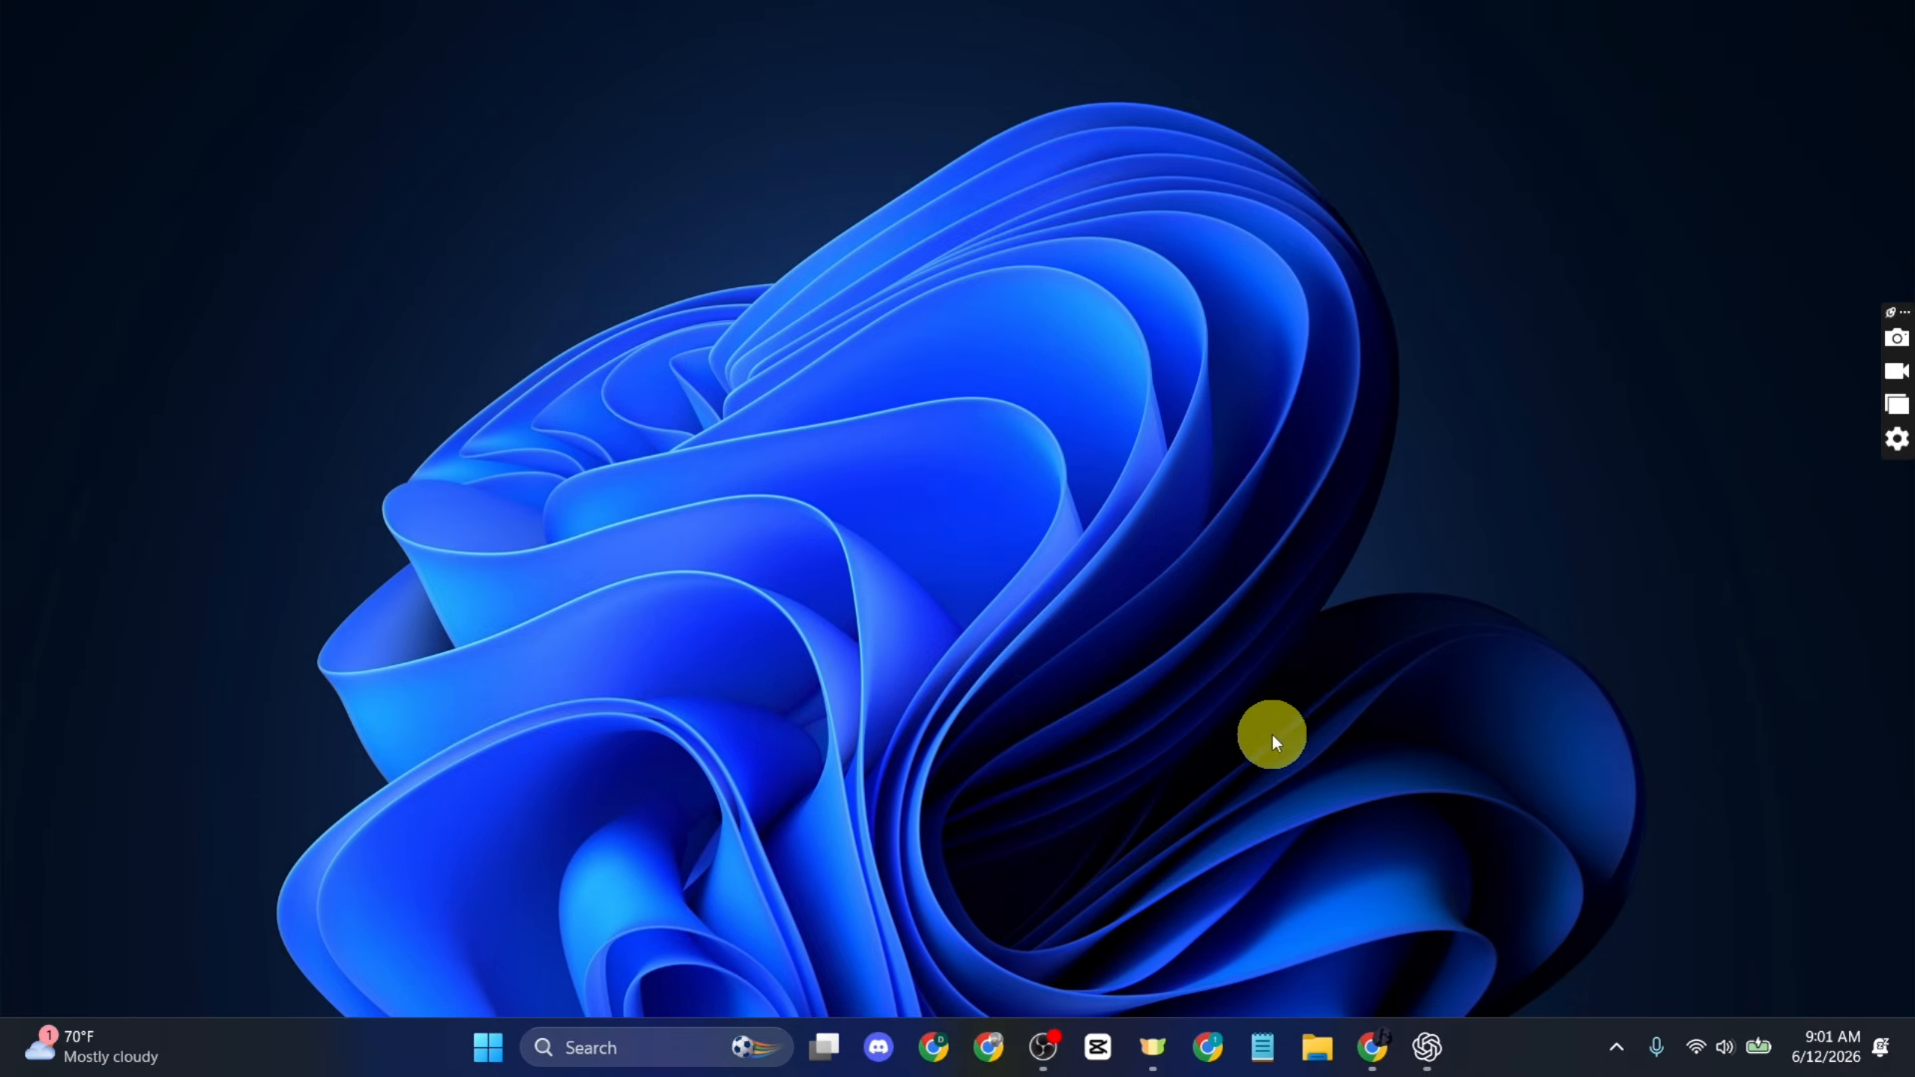
Open Chrome, search the web for "xaamp" and open the XAMPP website at apachefriends.org.
left_click(1203, 1048)
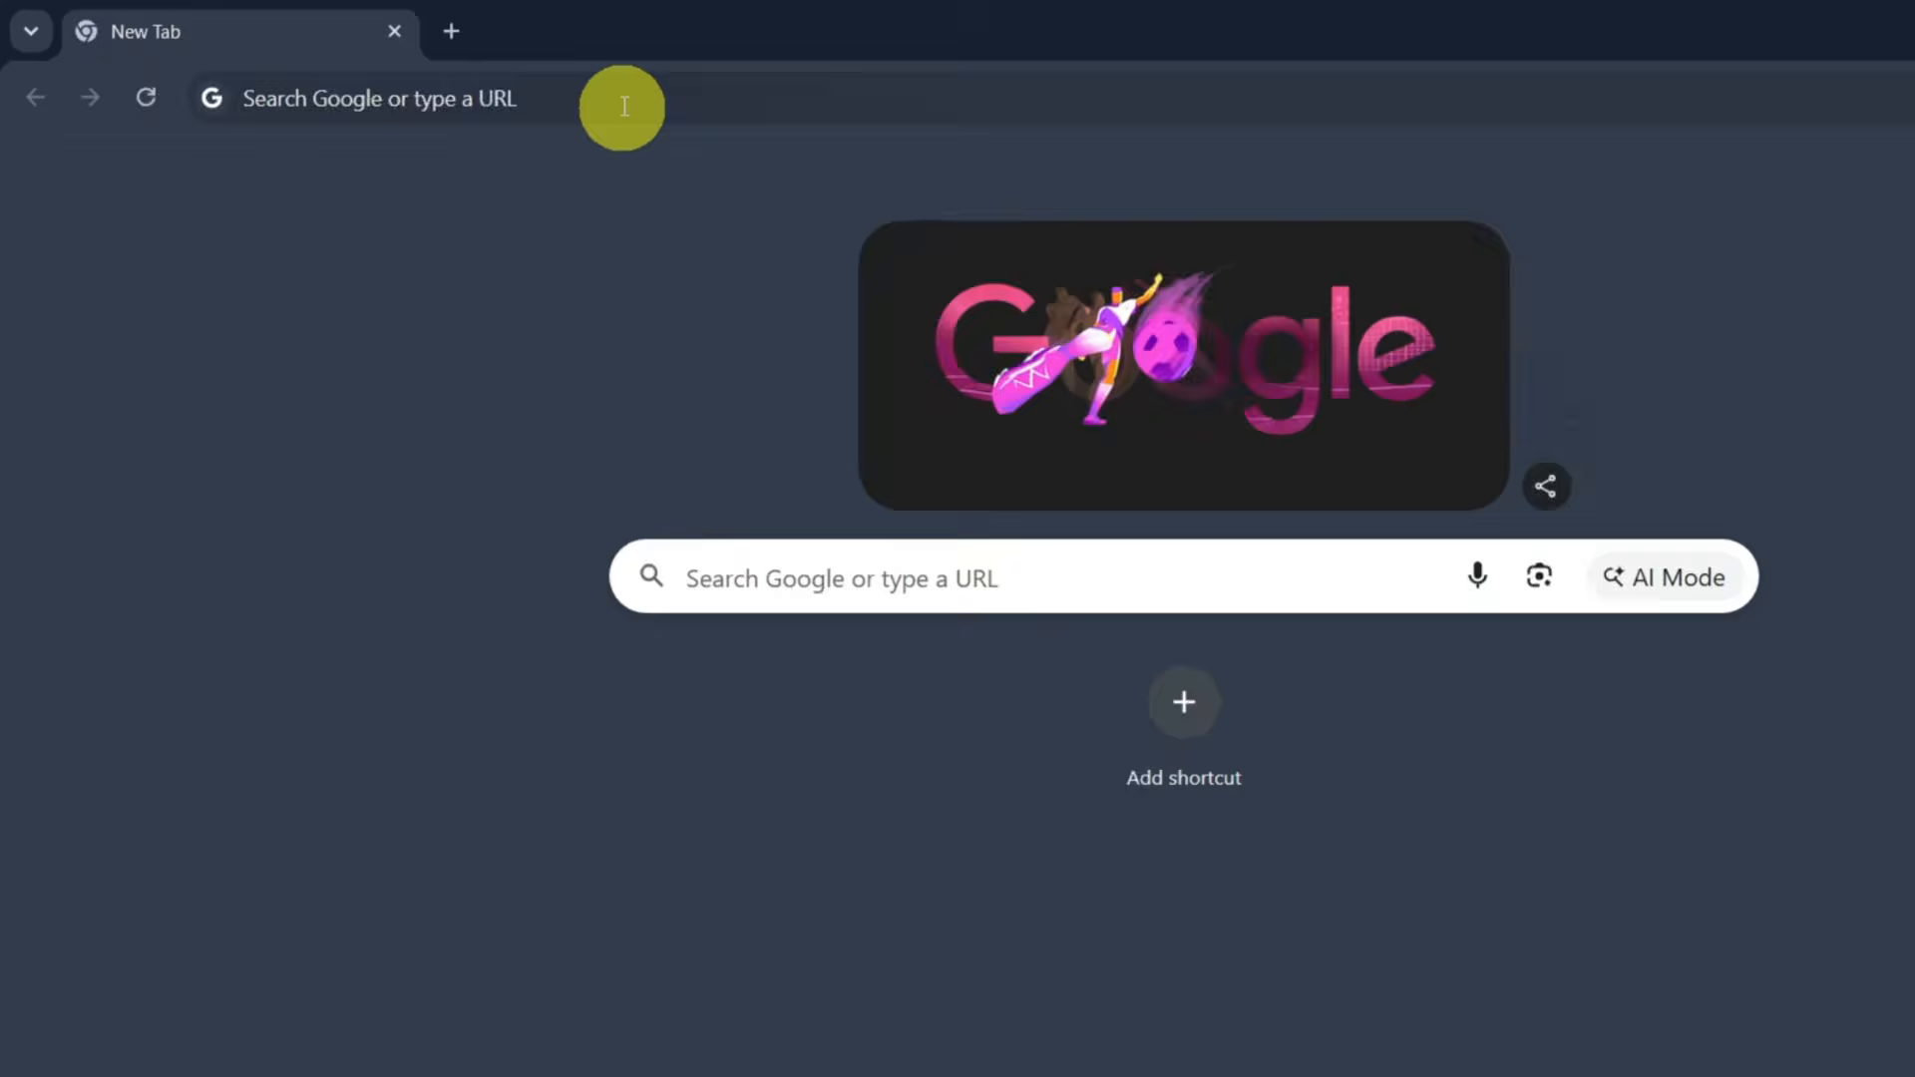
left_click(628, 93)
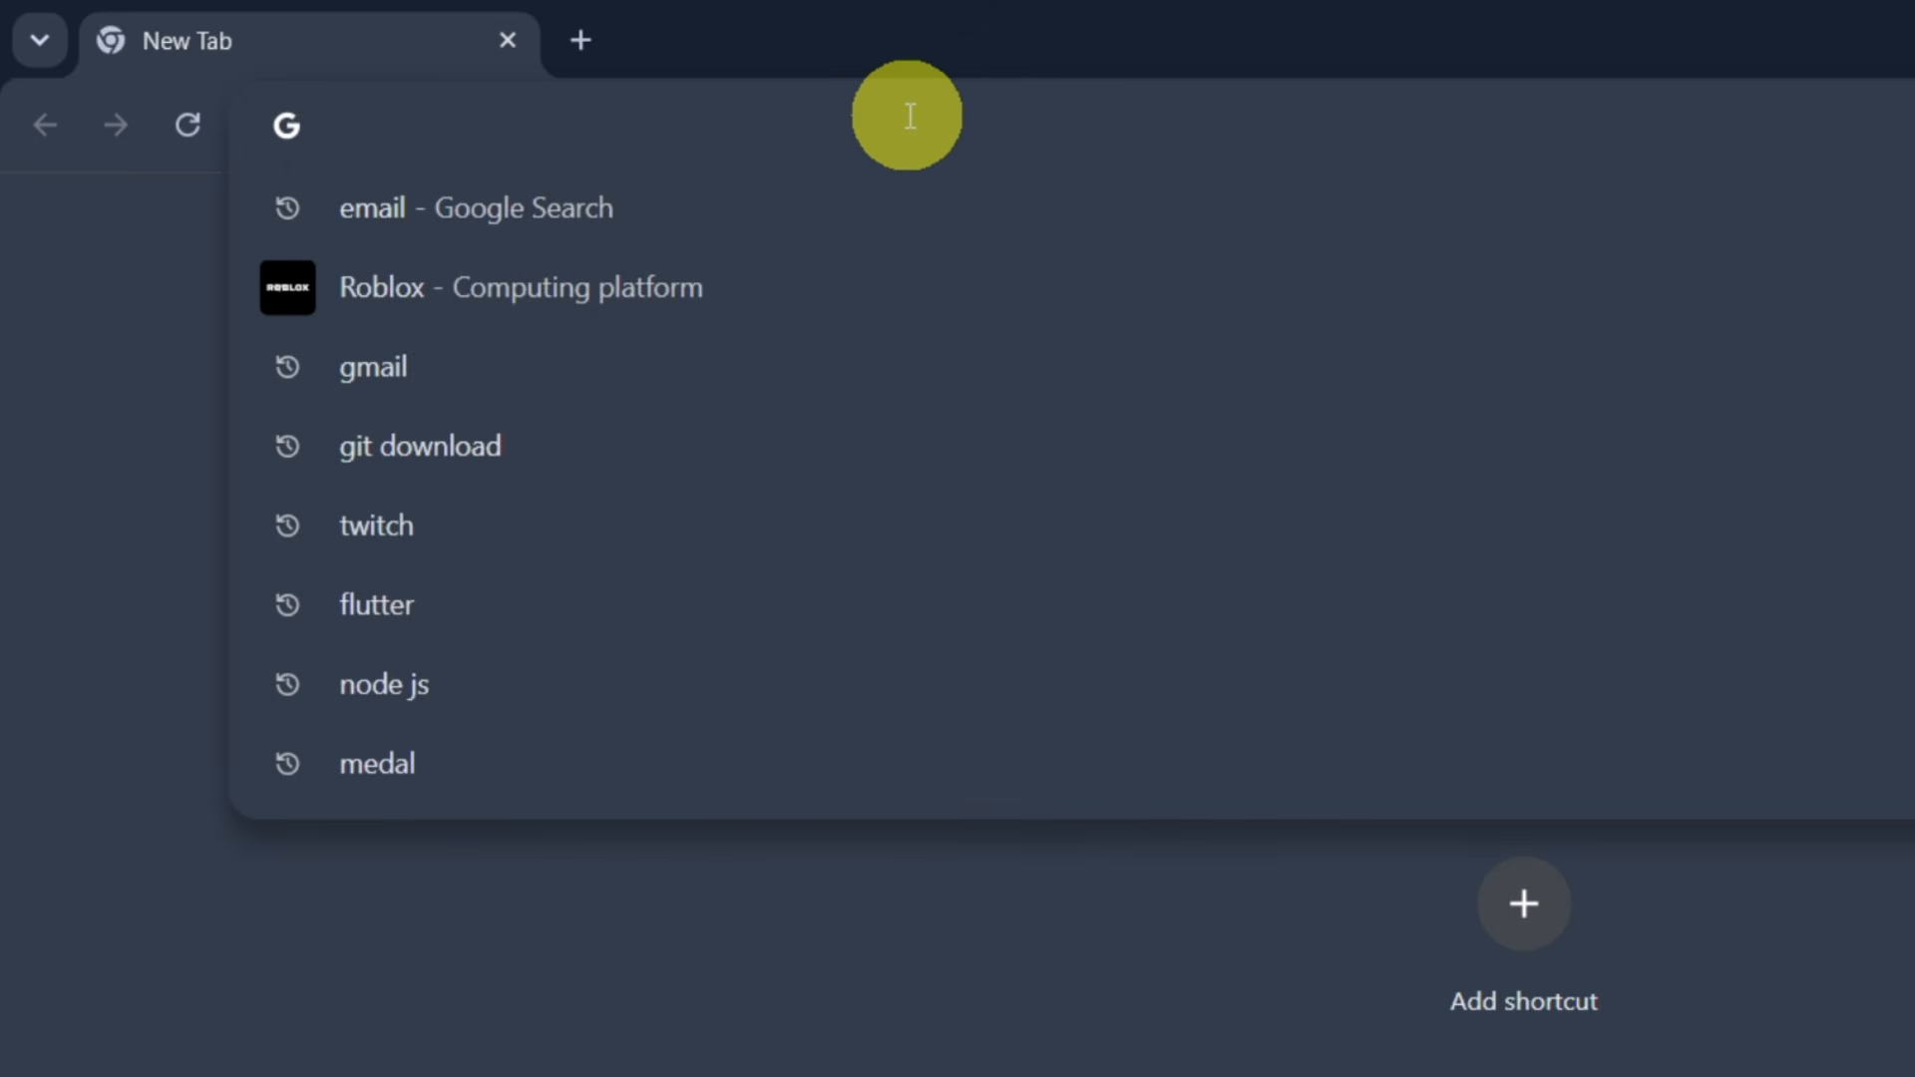
type("xaamp")
key("Return")
left_click(798, 741)
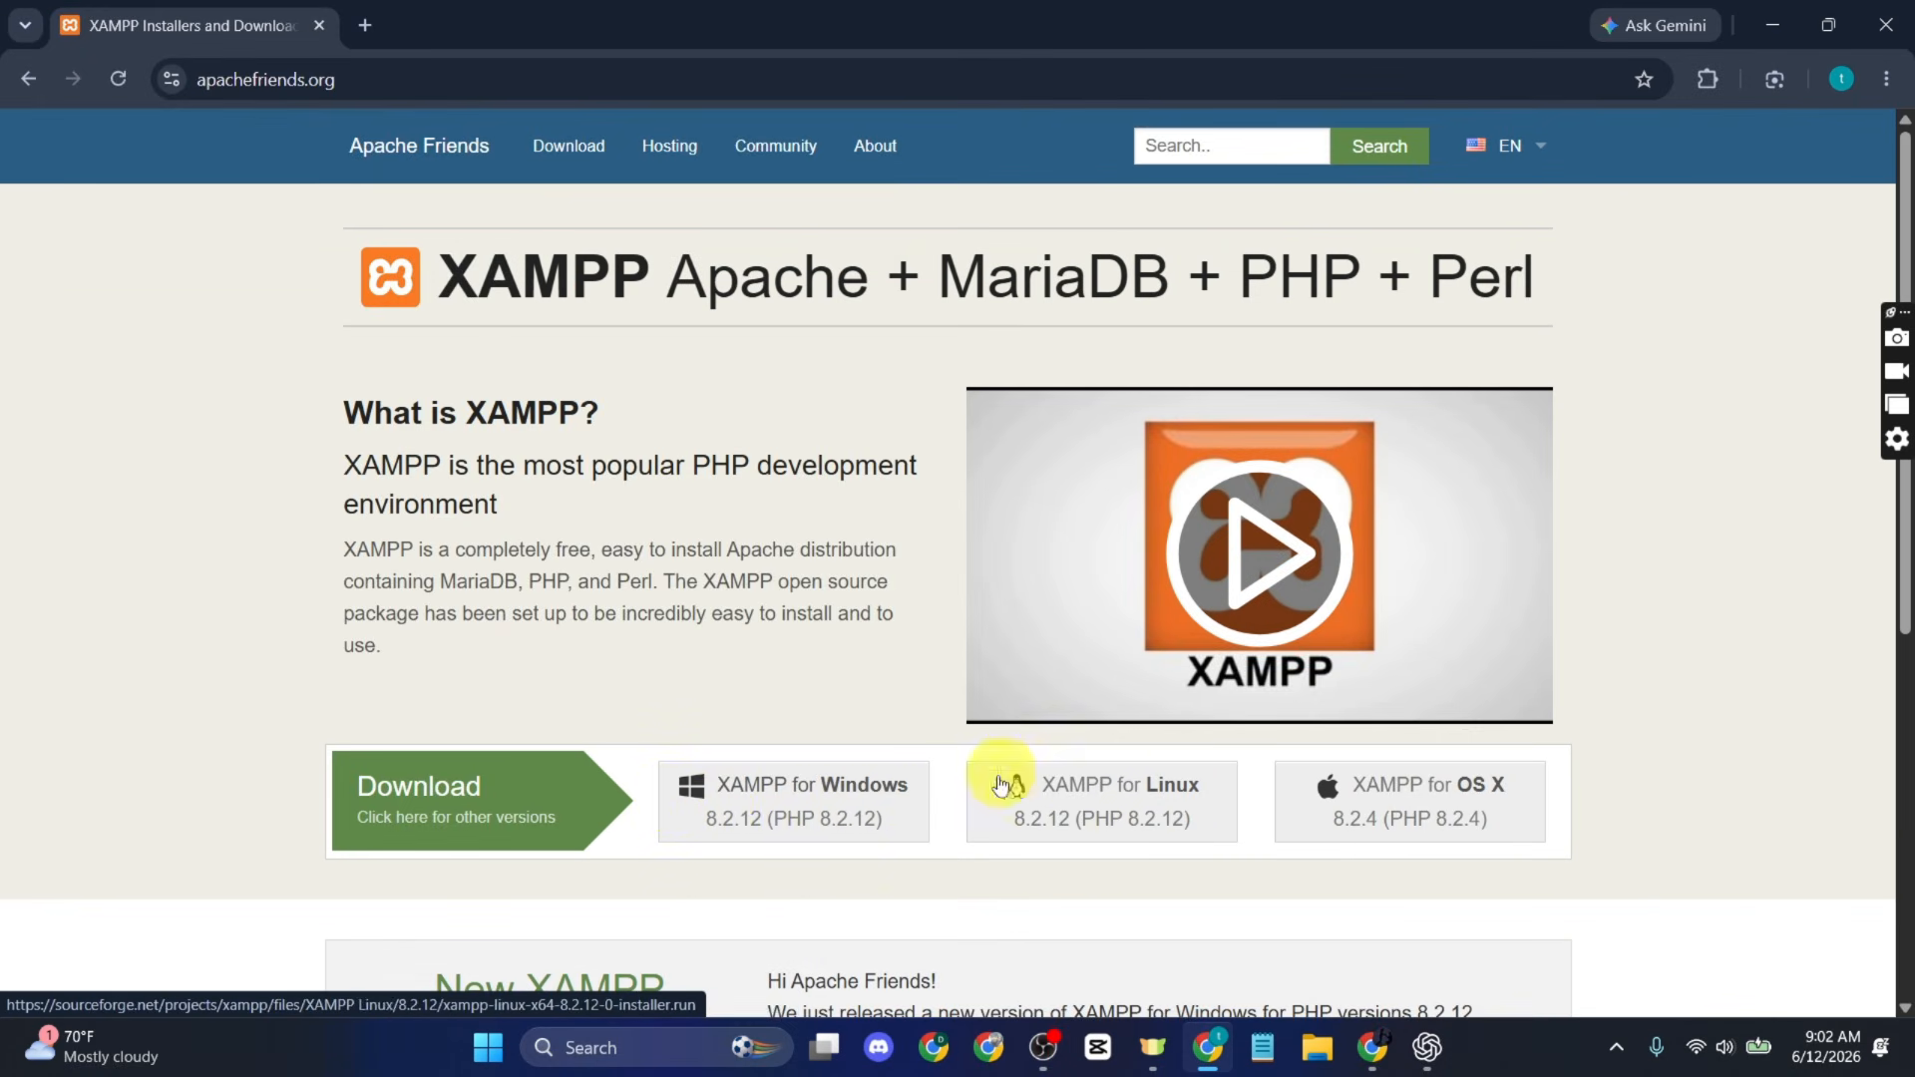
Download the XAMPP for Windows 8.2.12 installer and launch the downloaded file.
left_click(842, 807)
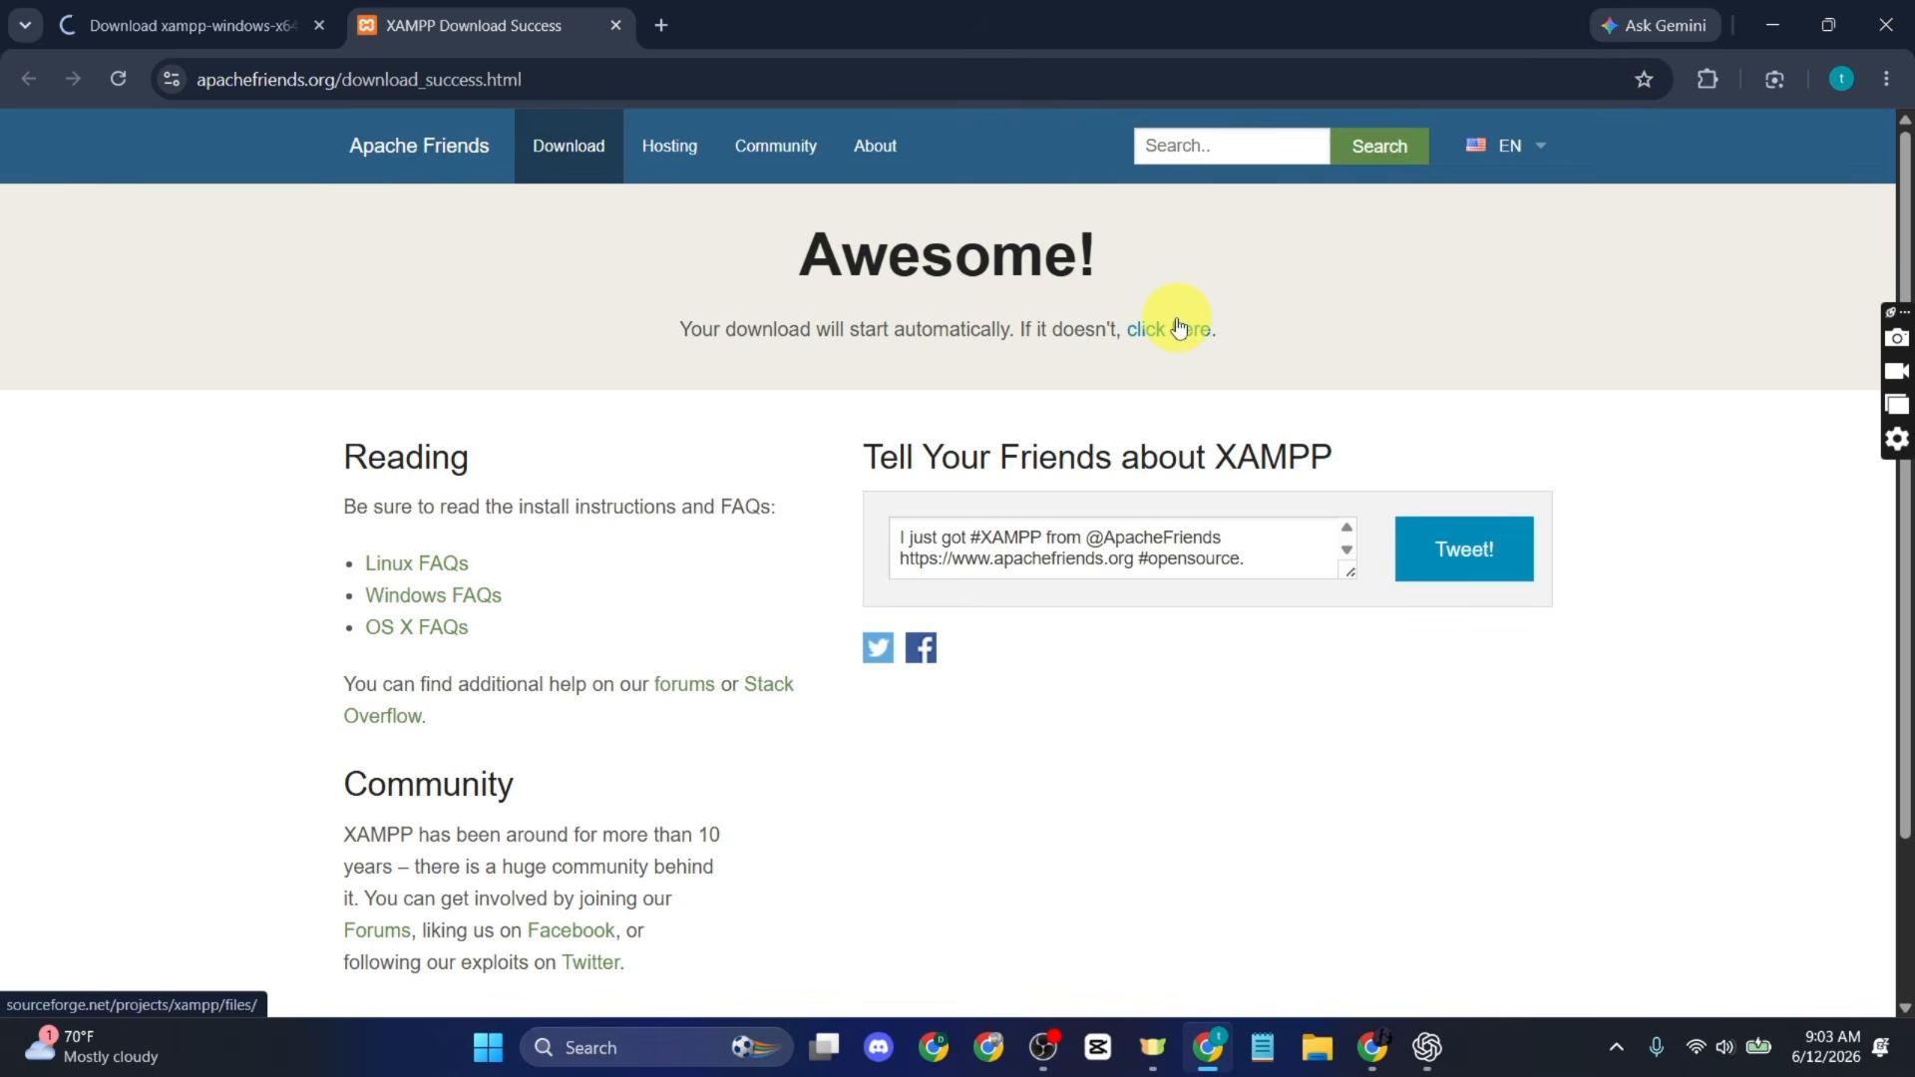
left_click(1782, 79)
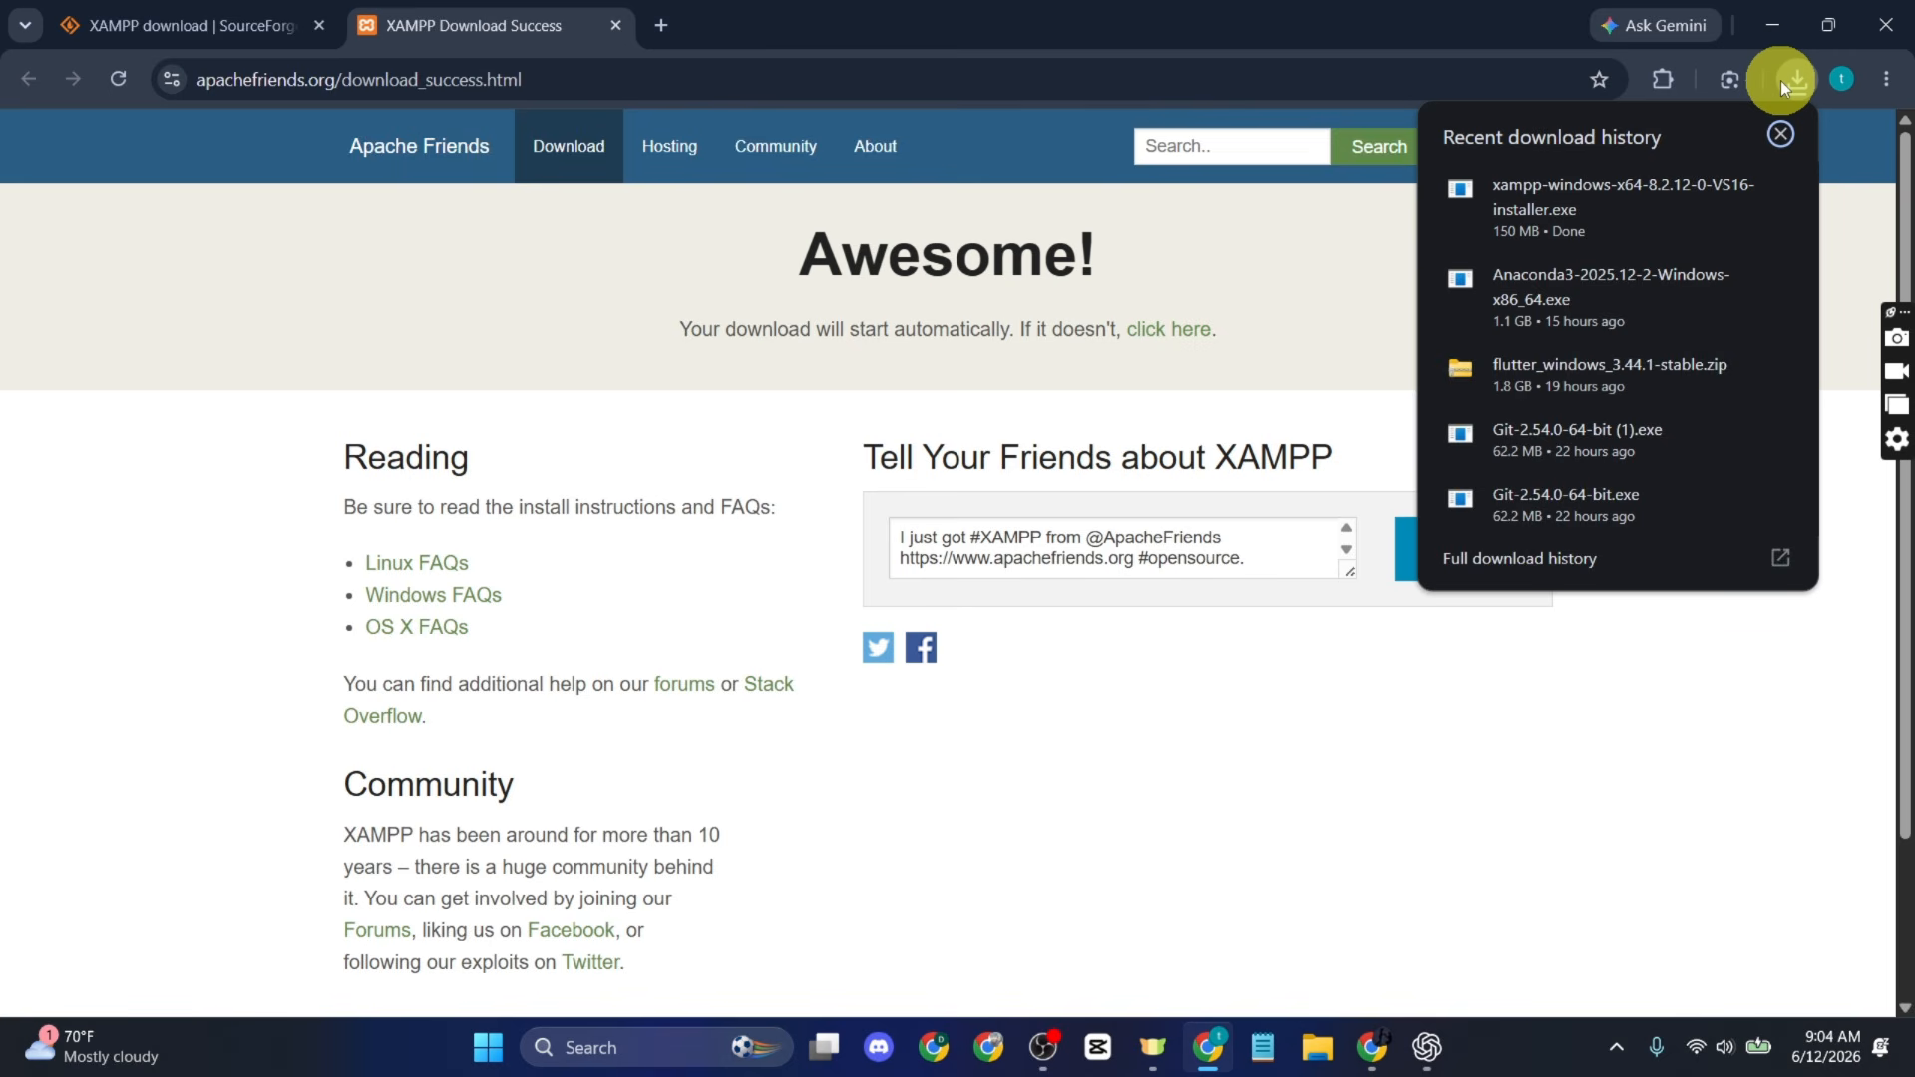
left_click(1557, 204)
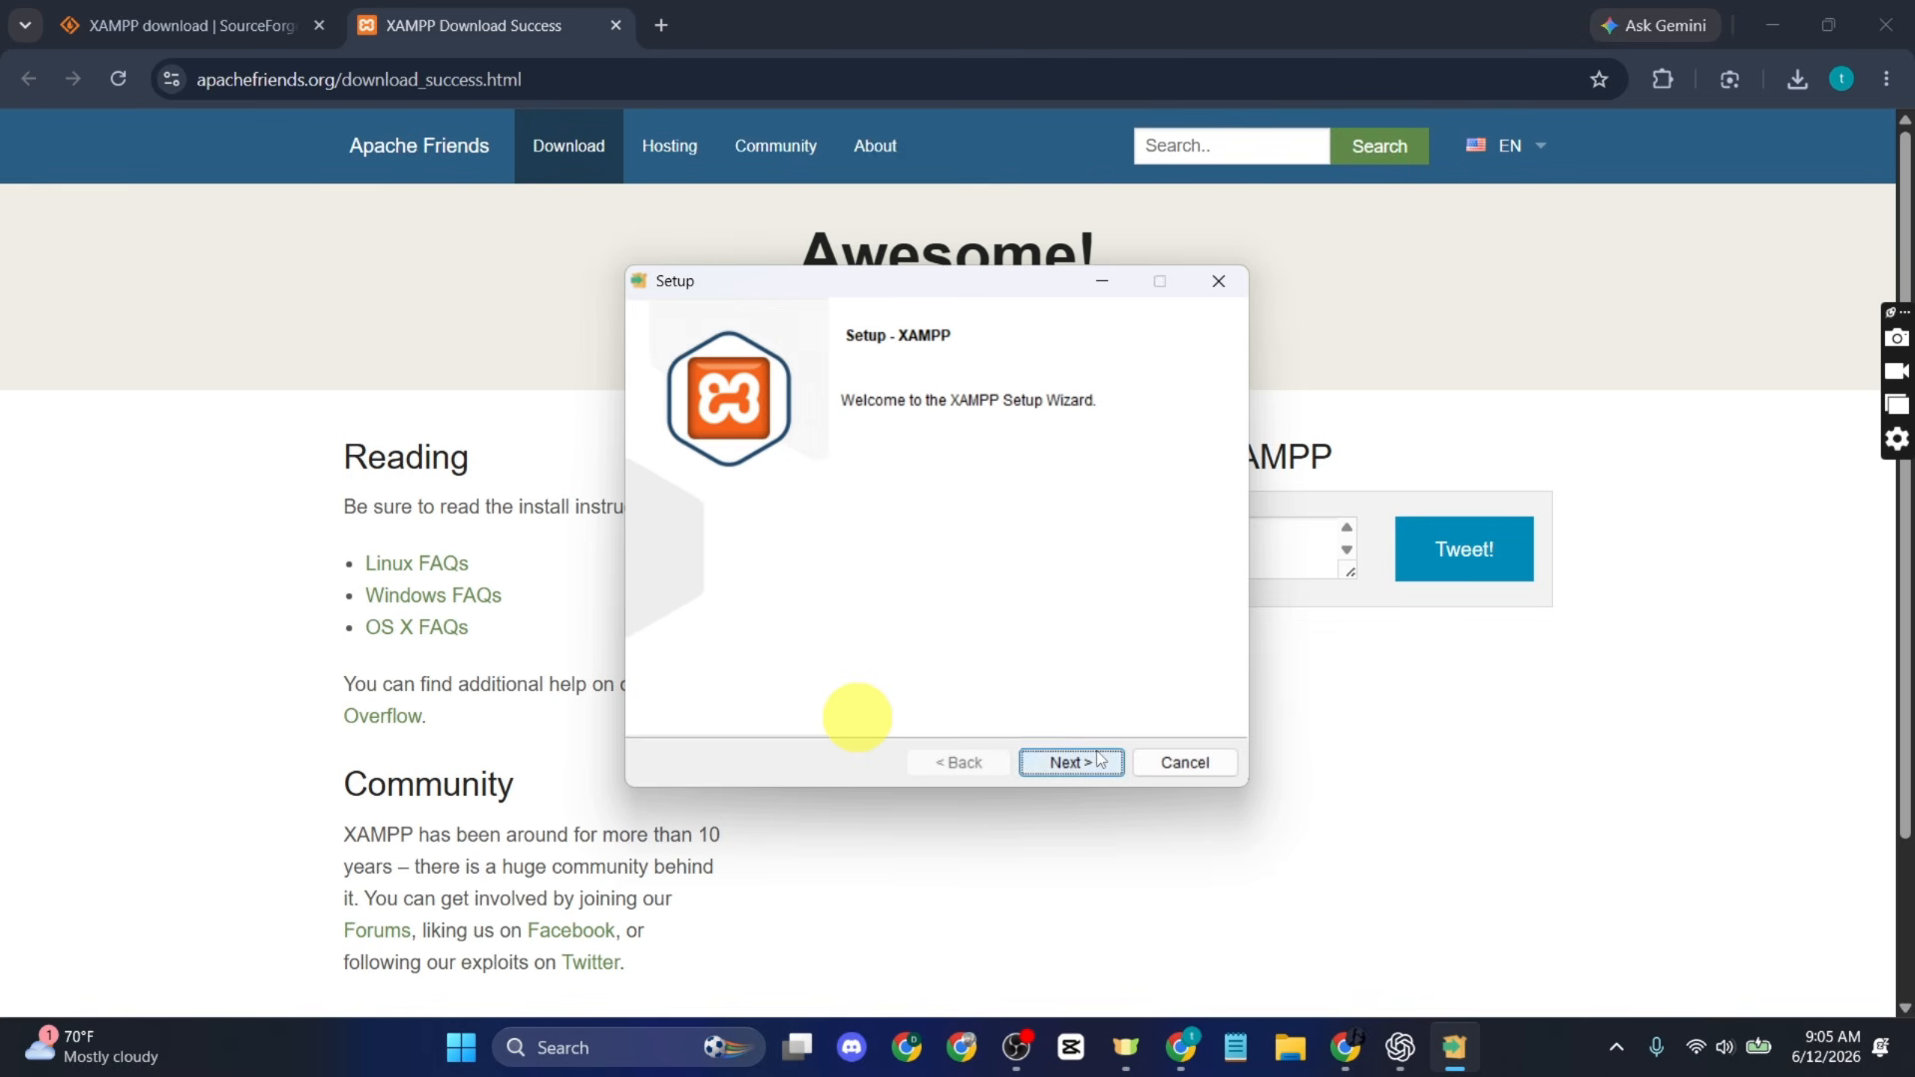
Install XAMPP with all default components into the C:\xampp folder.
left_click(1099, 760)
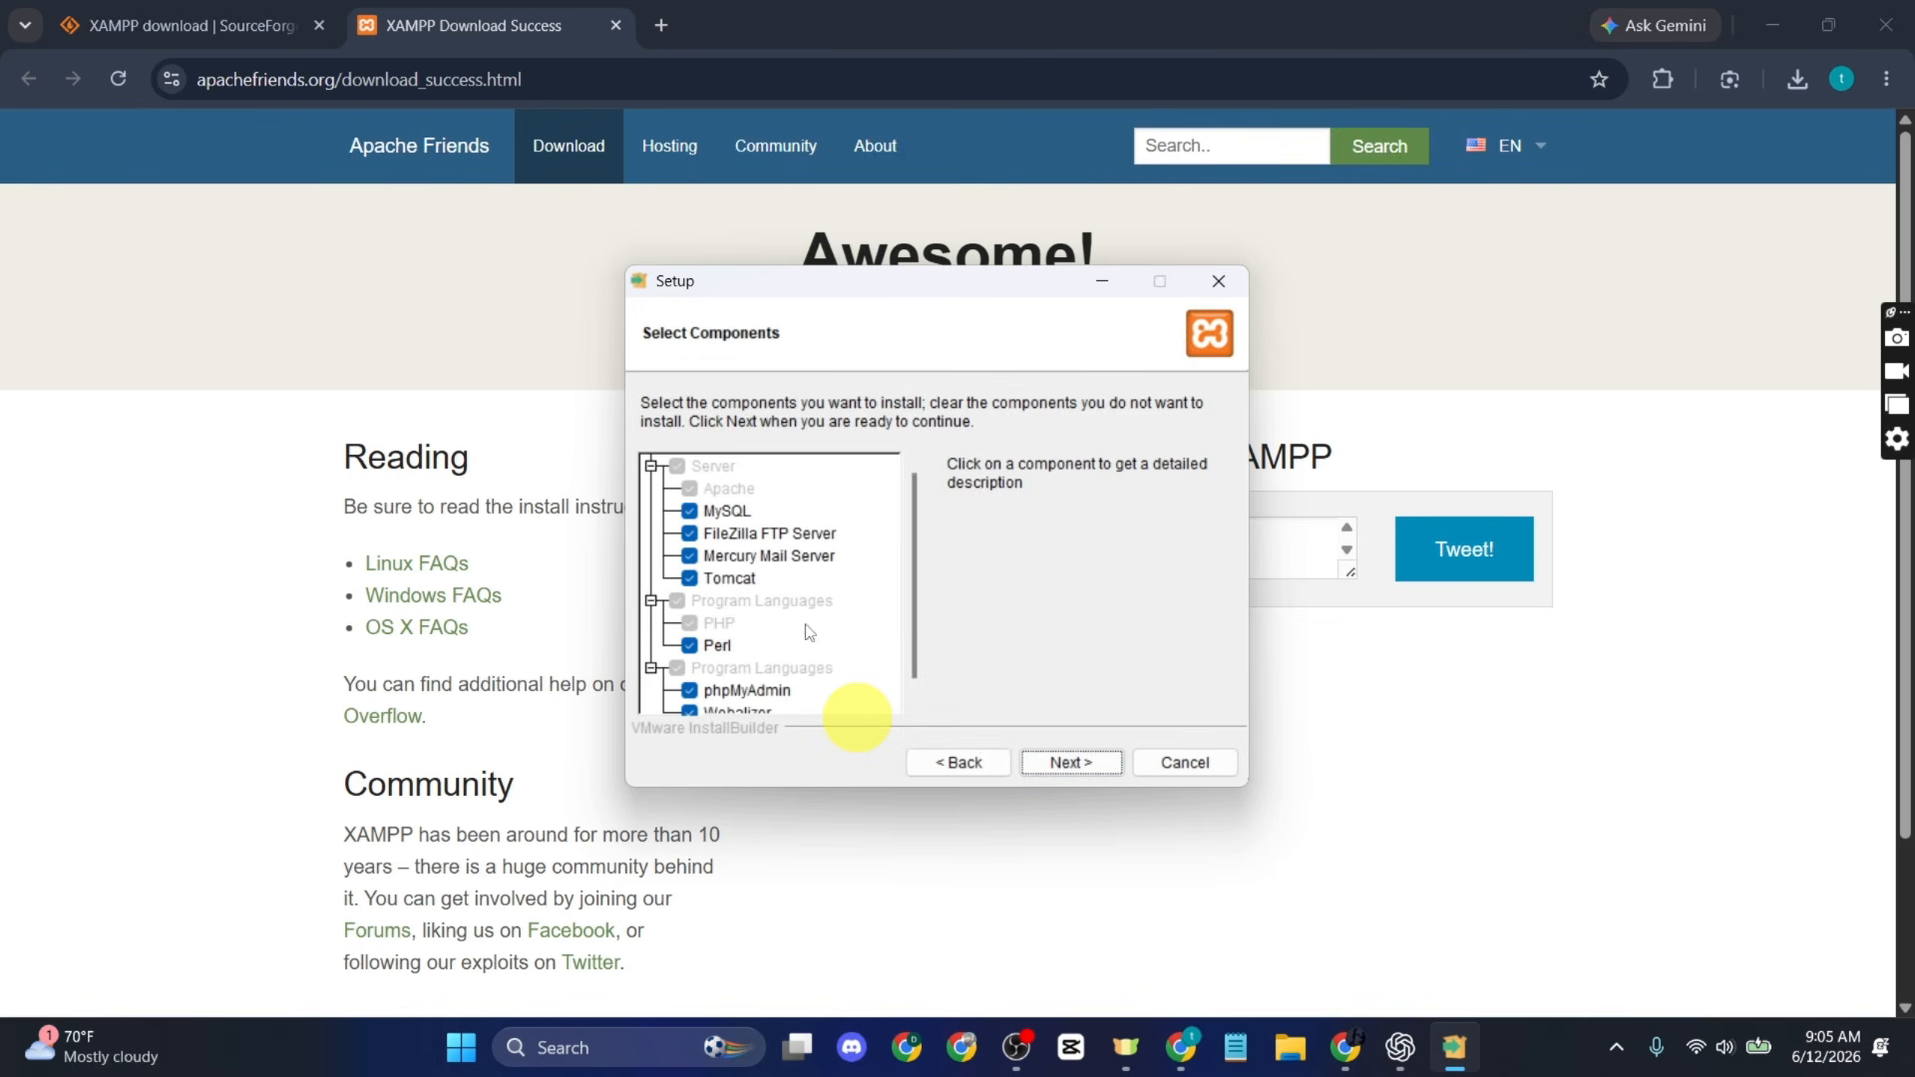
left_click(1099, 762)
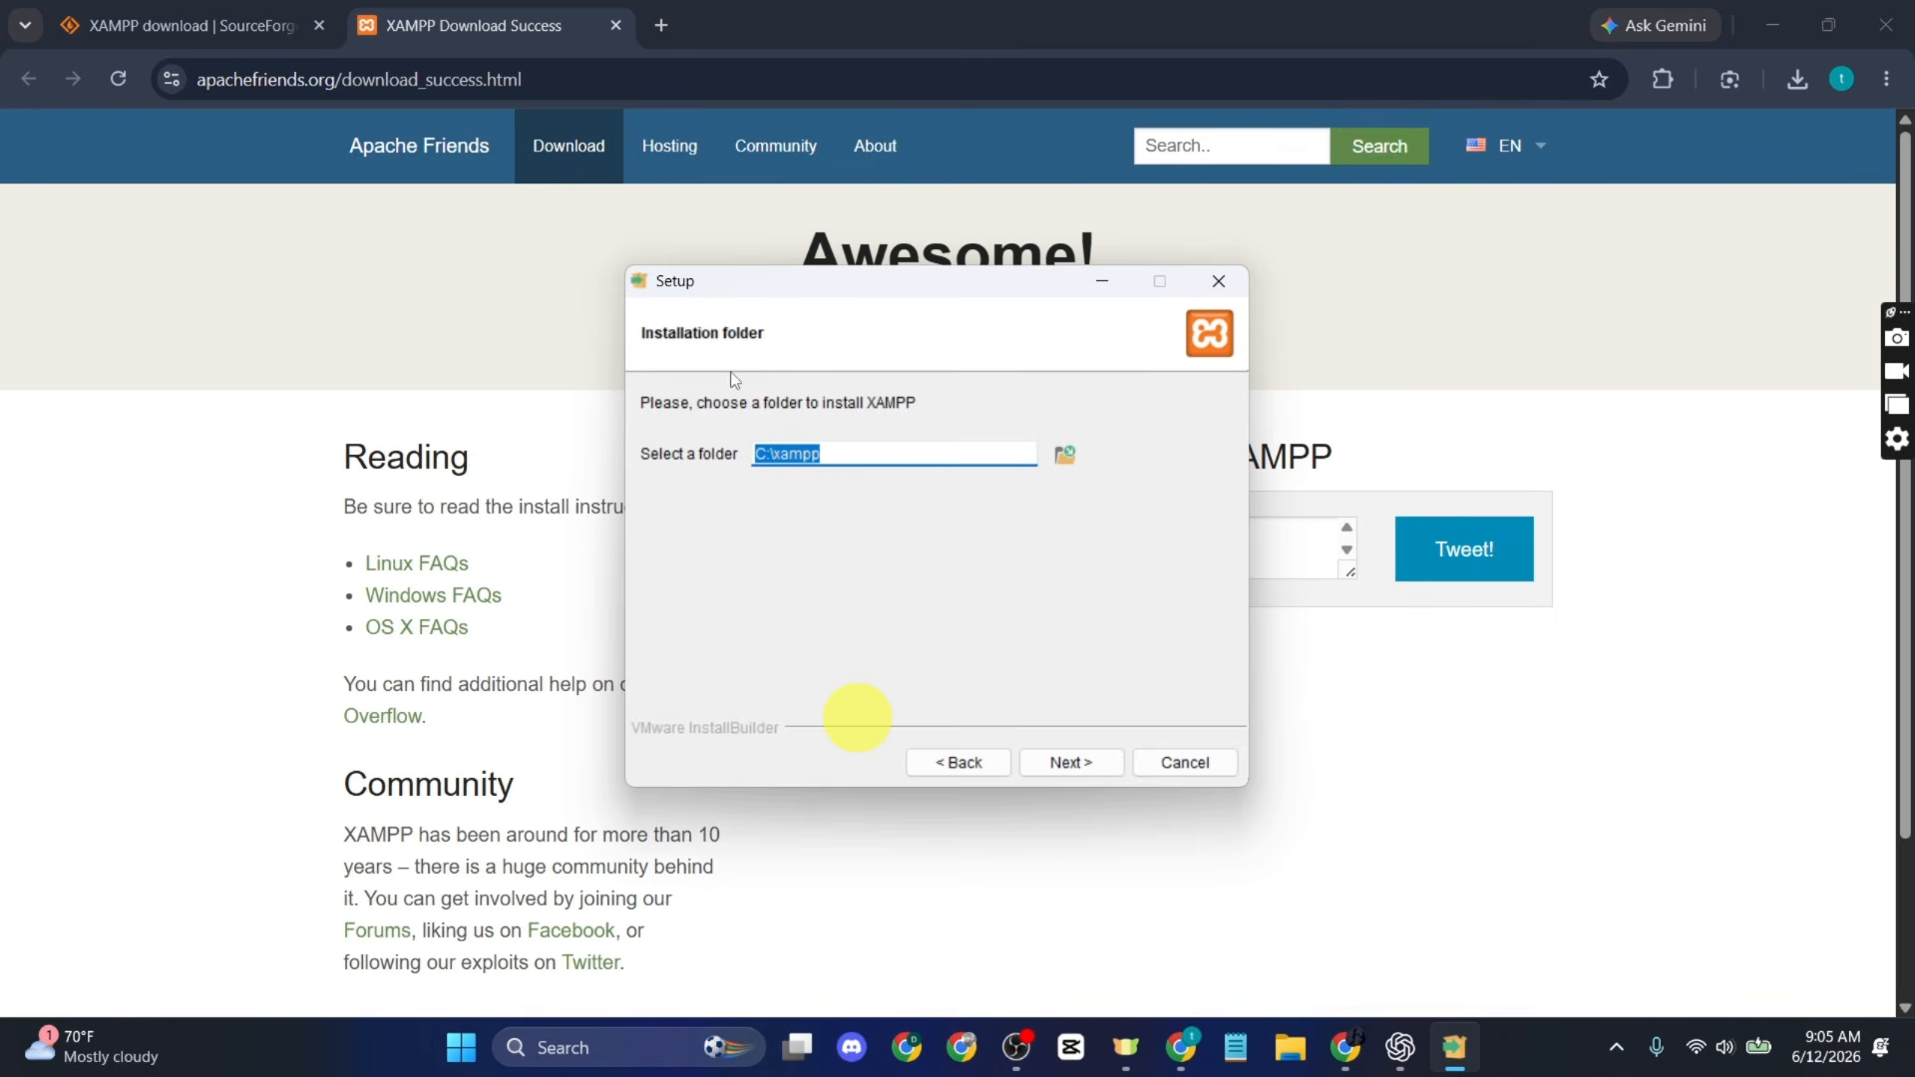
left_click(1076, 765)
left_click(1073, 763)
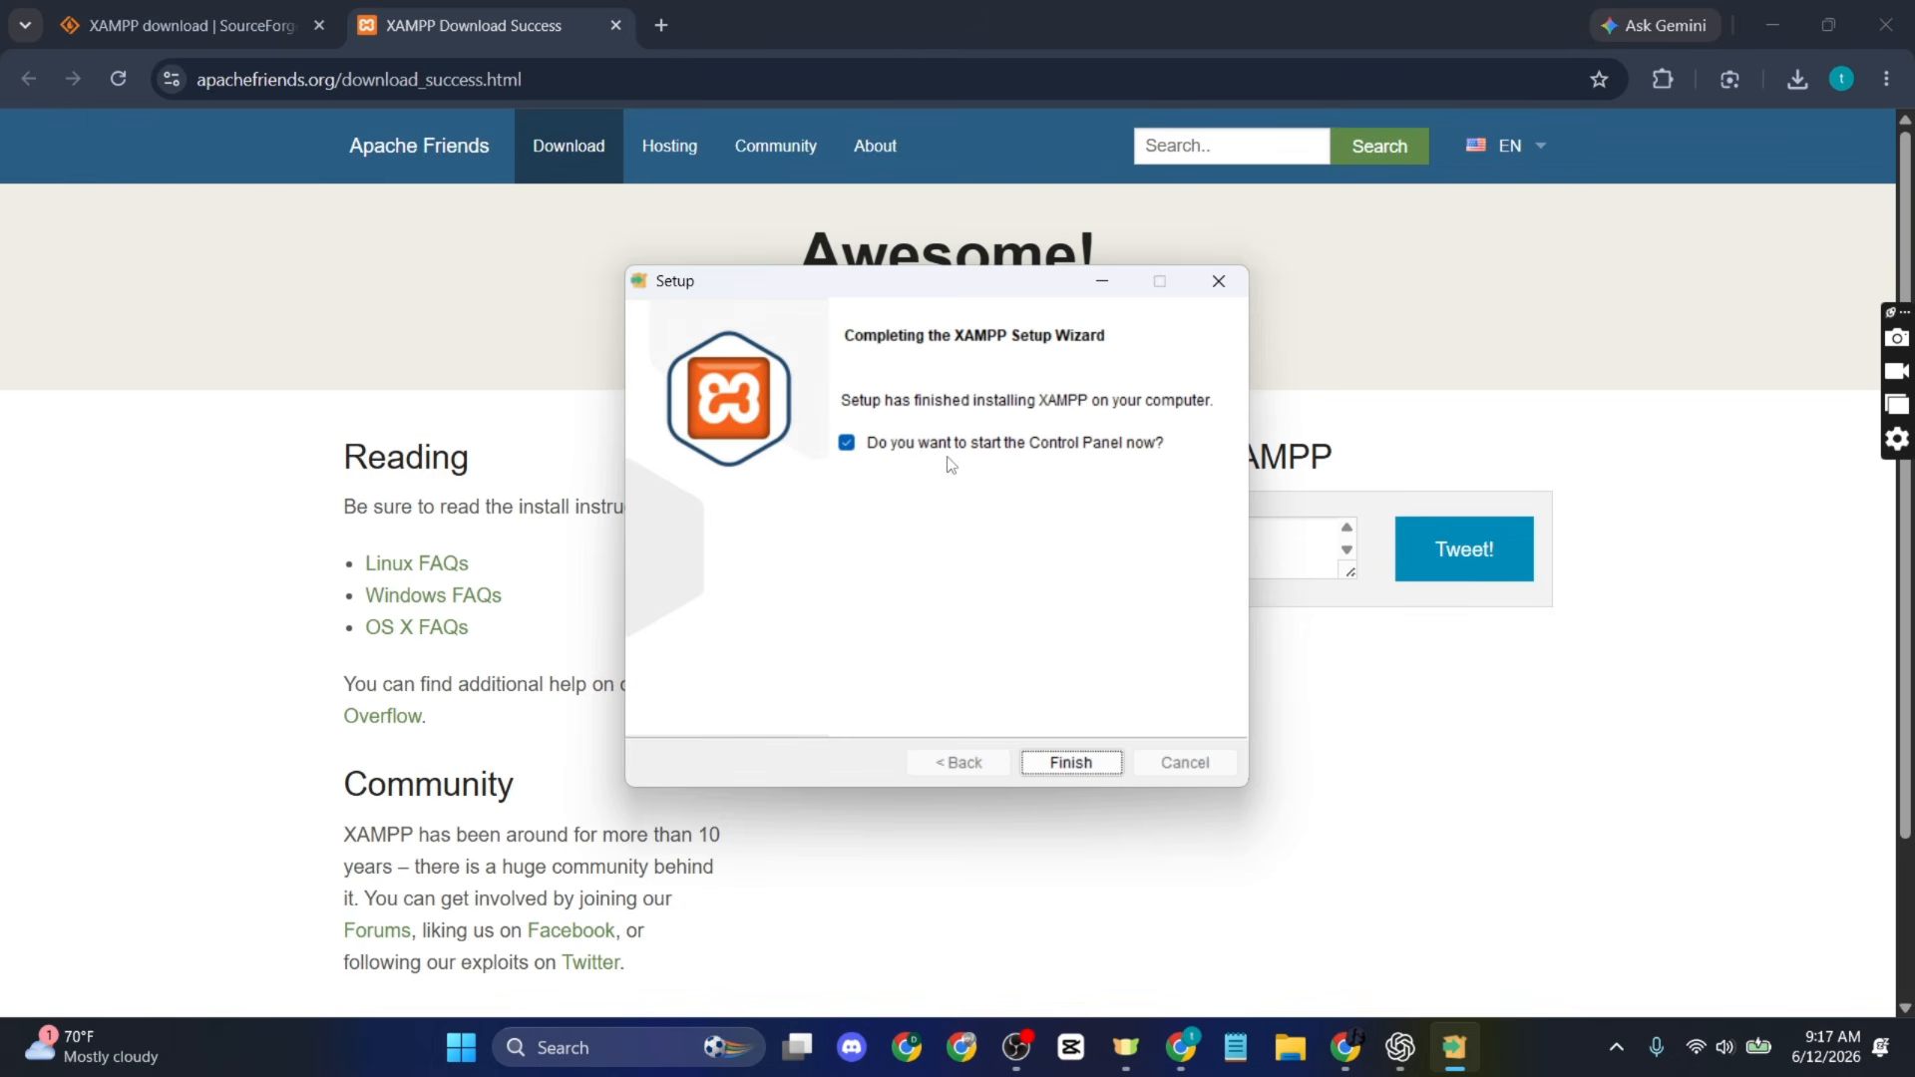
Finish the setup with the XAMPP Control Panel launching, and start the Apache and MySQL modules.
left_click(1080, 763)
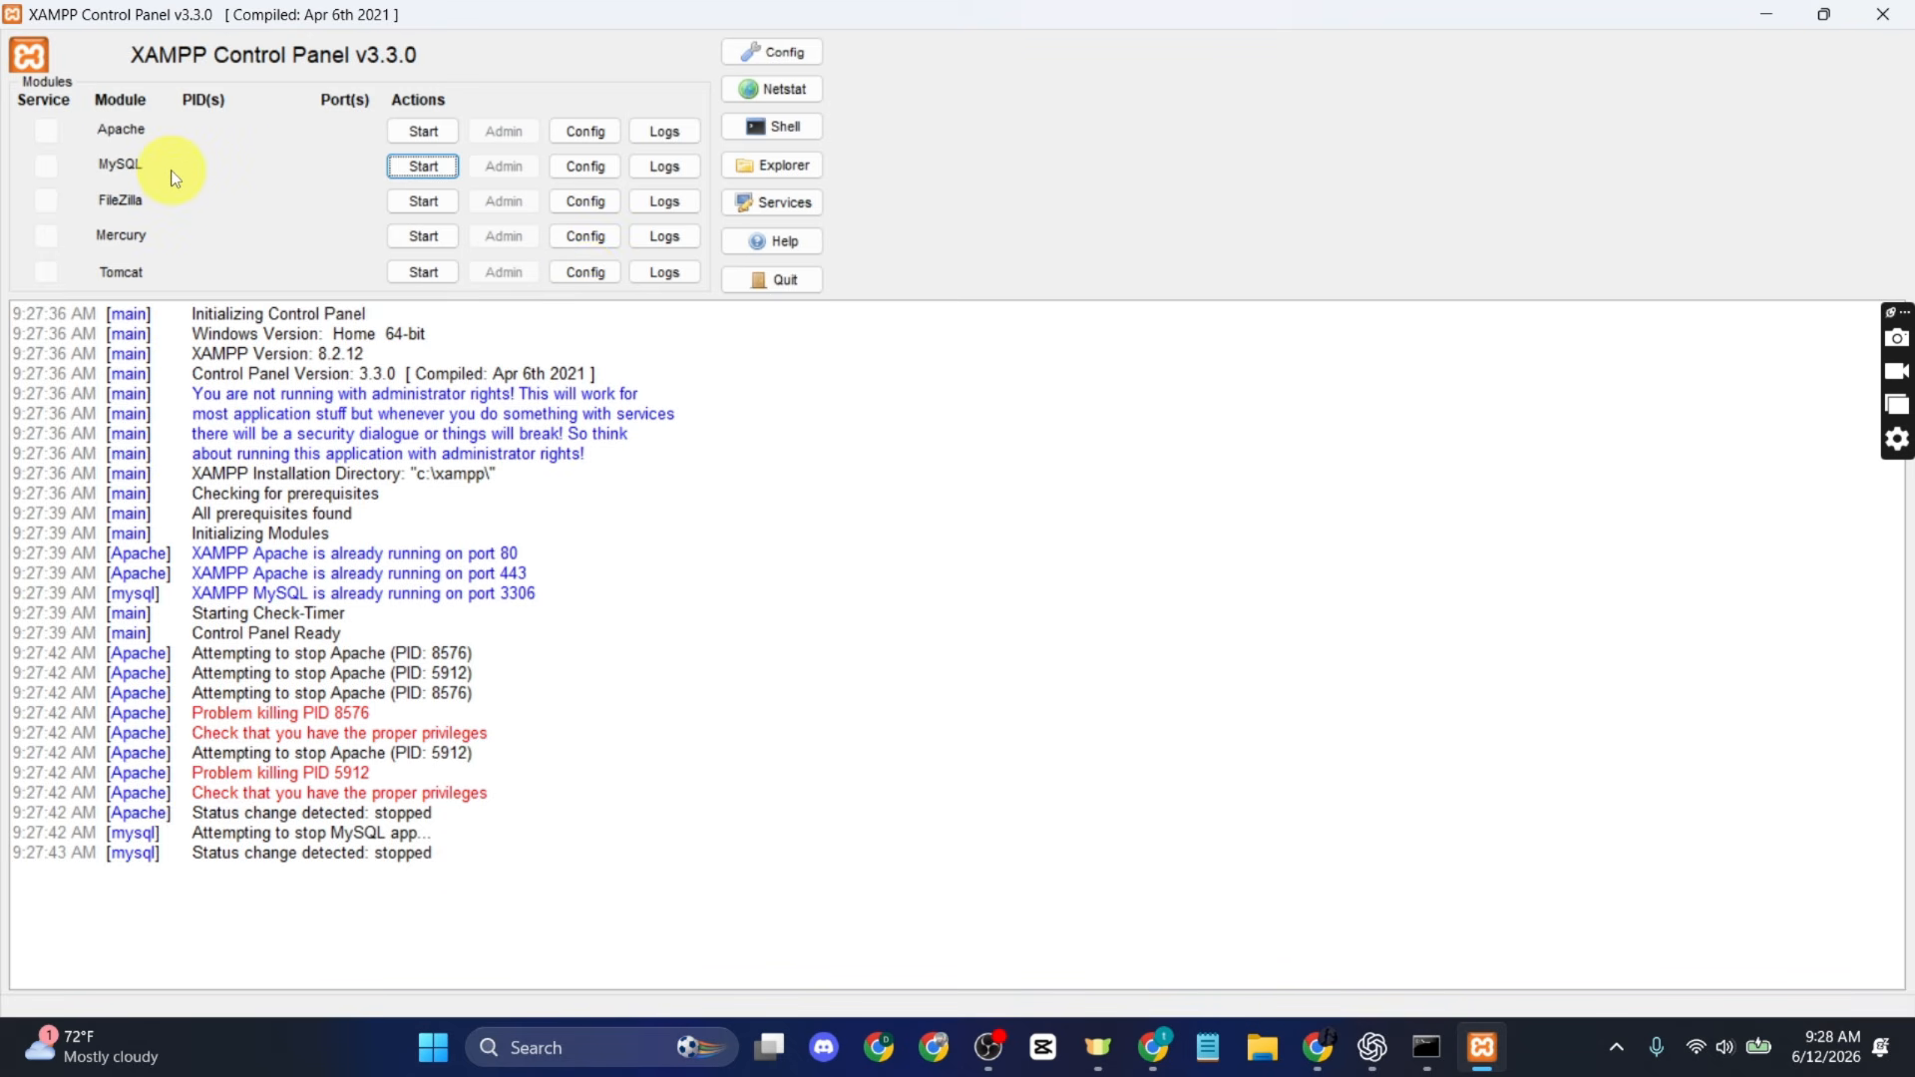
left_click(443, 138)
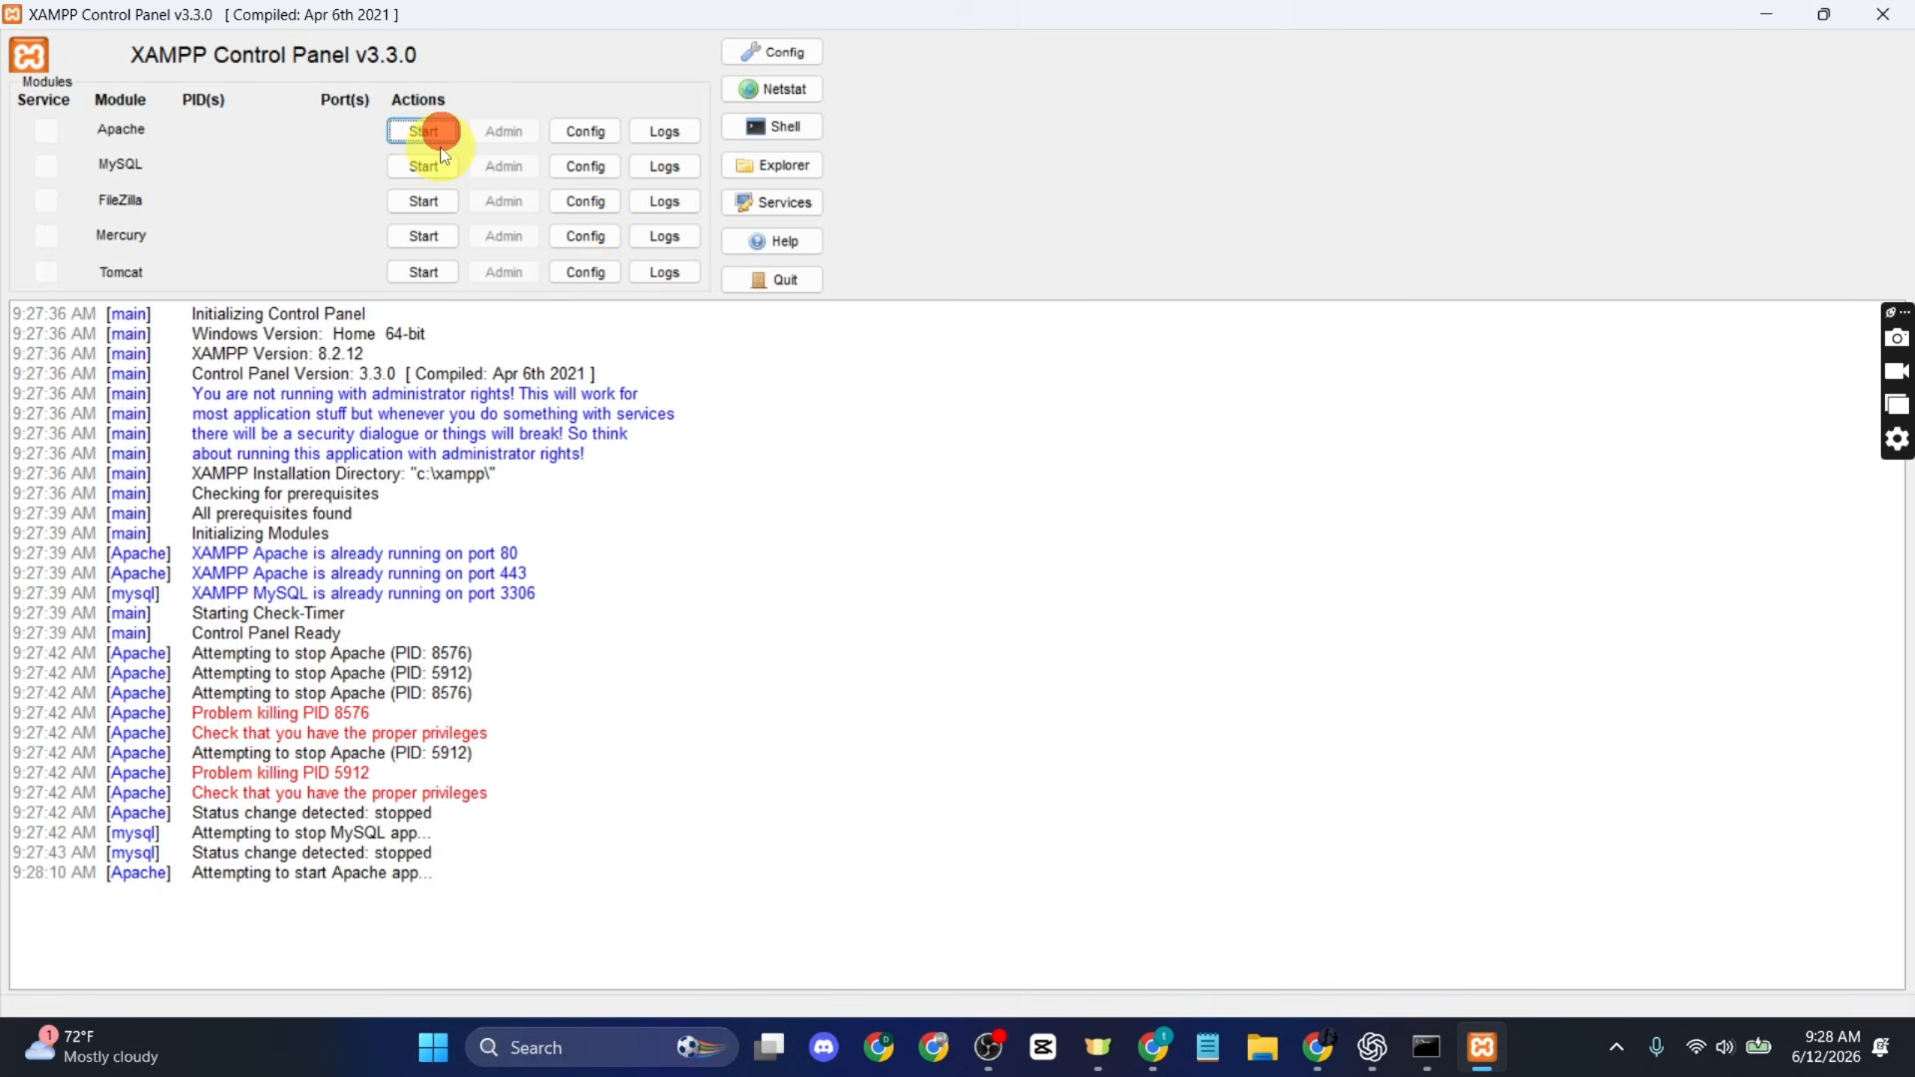
left_click(423, 169)
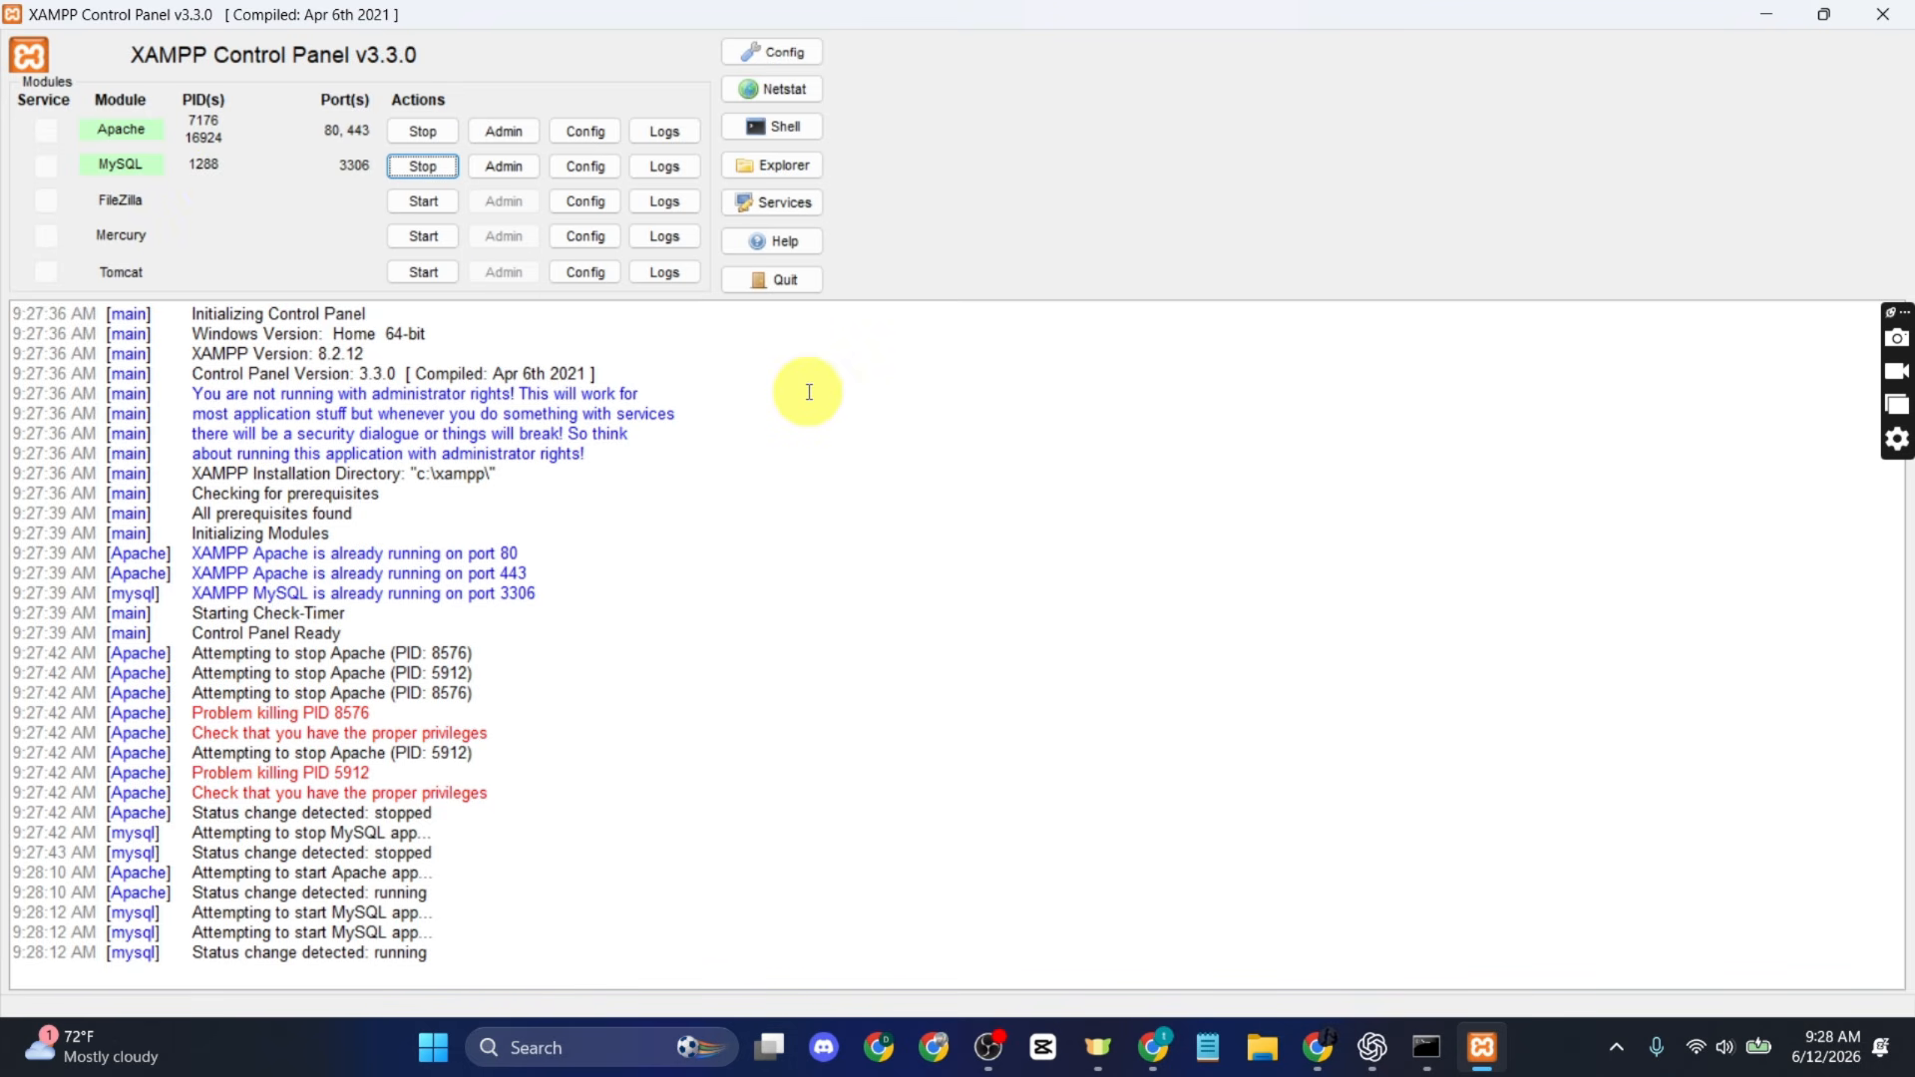
Switch to Chrome, search for "wordpress download" in a new tab and download WordPress 7.0 from wordpress.org.
key("super+d")
left_click(1152, 1047)
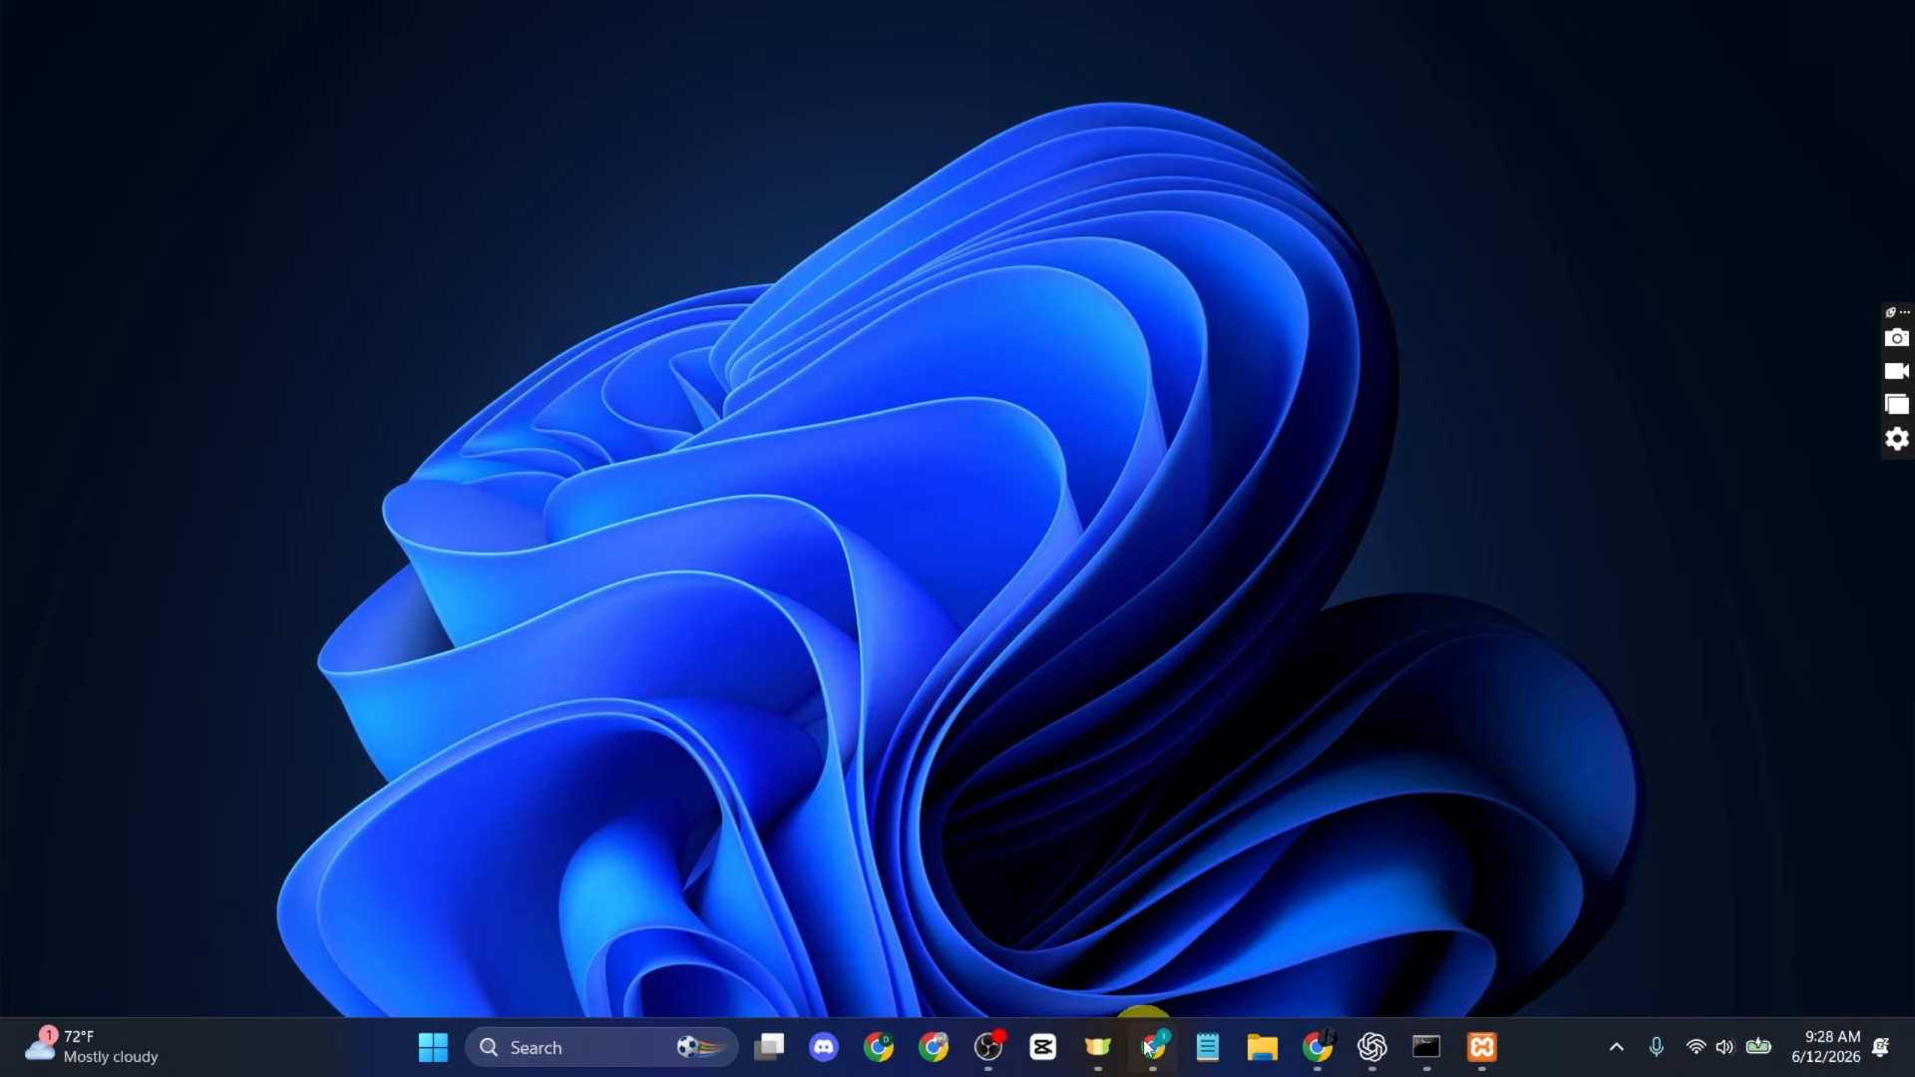
left_click(660, 22)
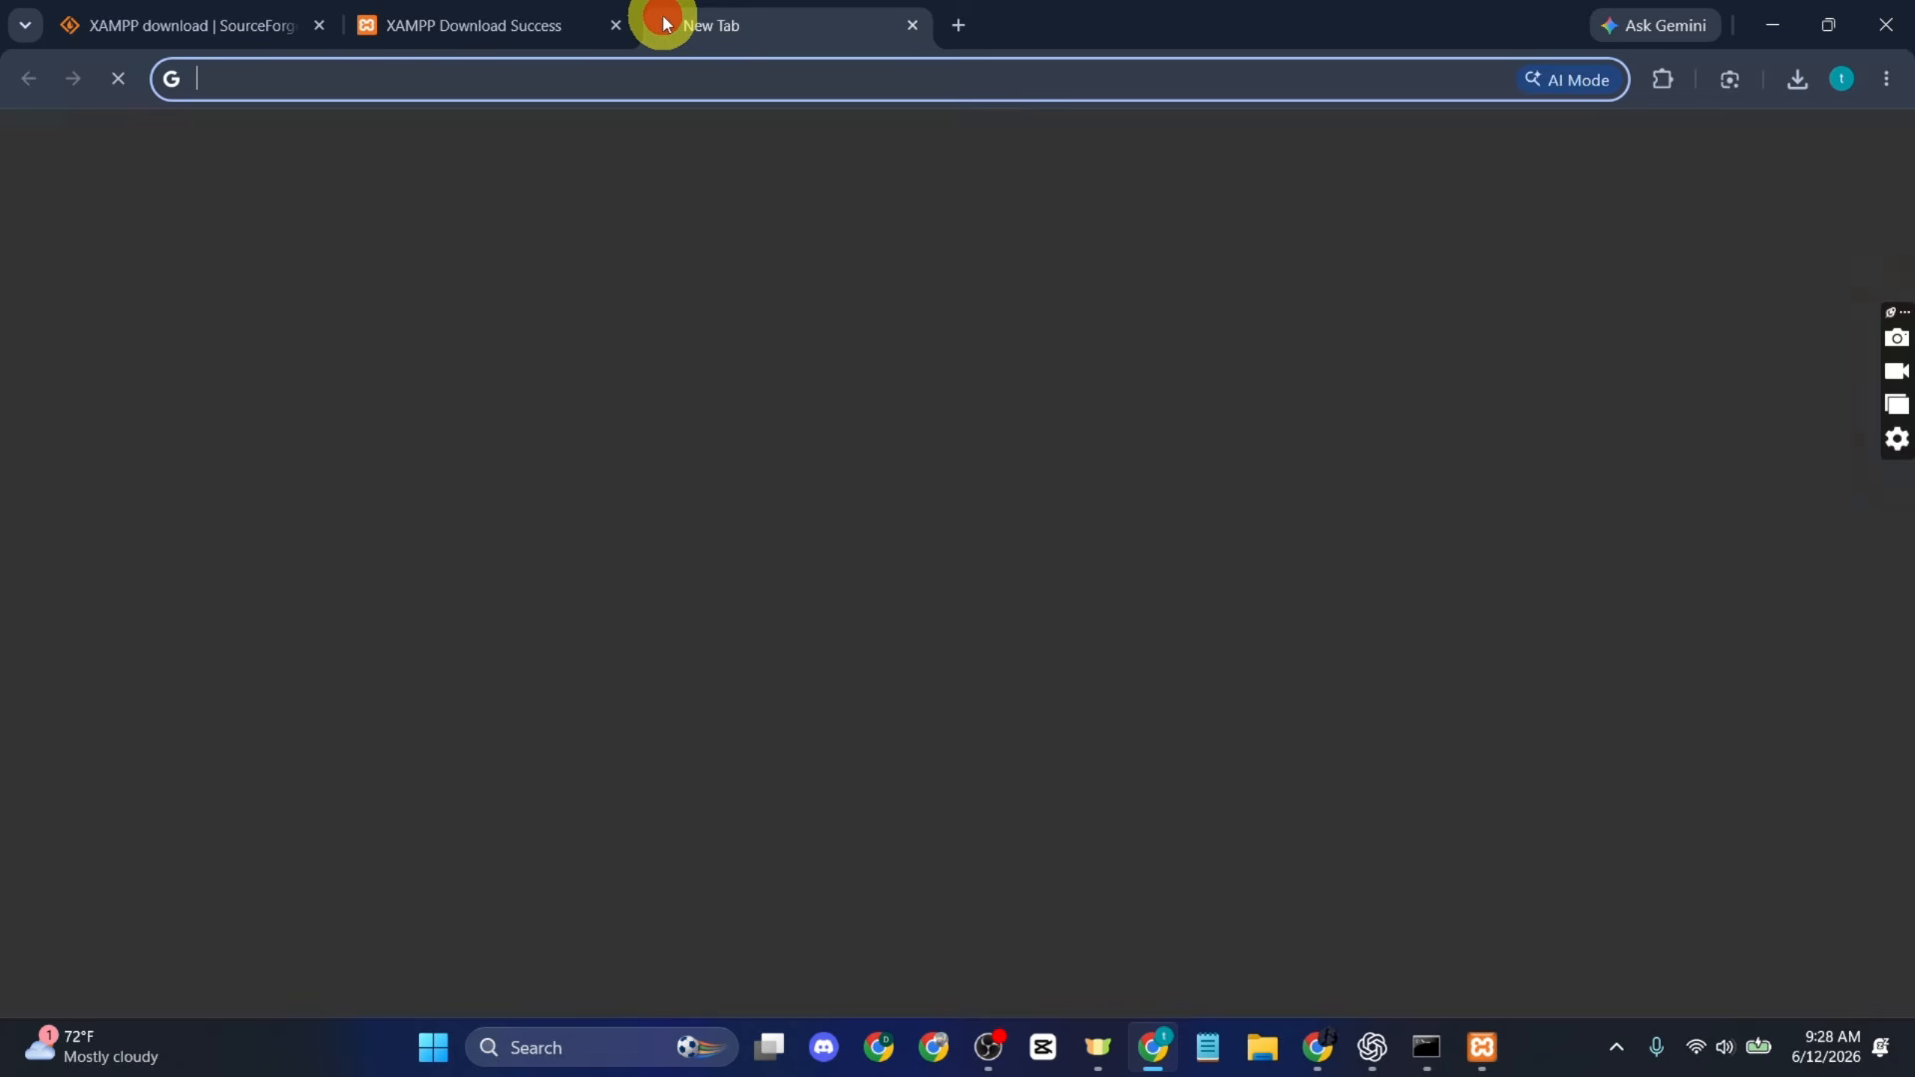
left_click(498, 94)
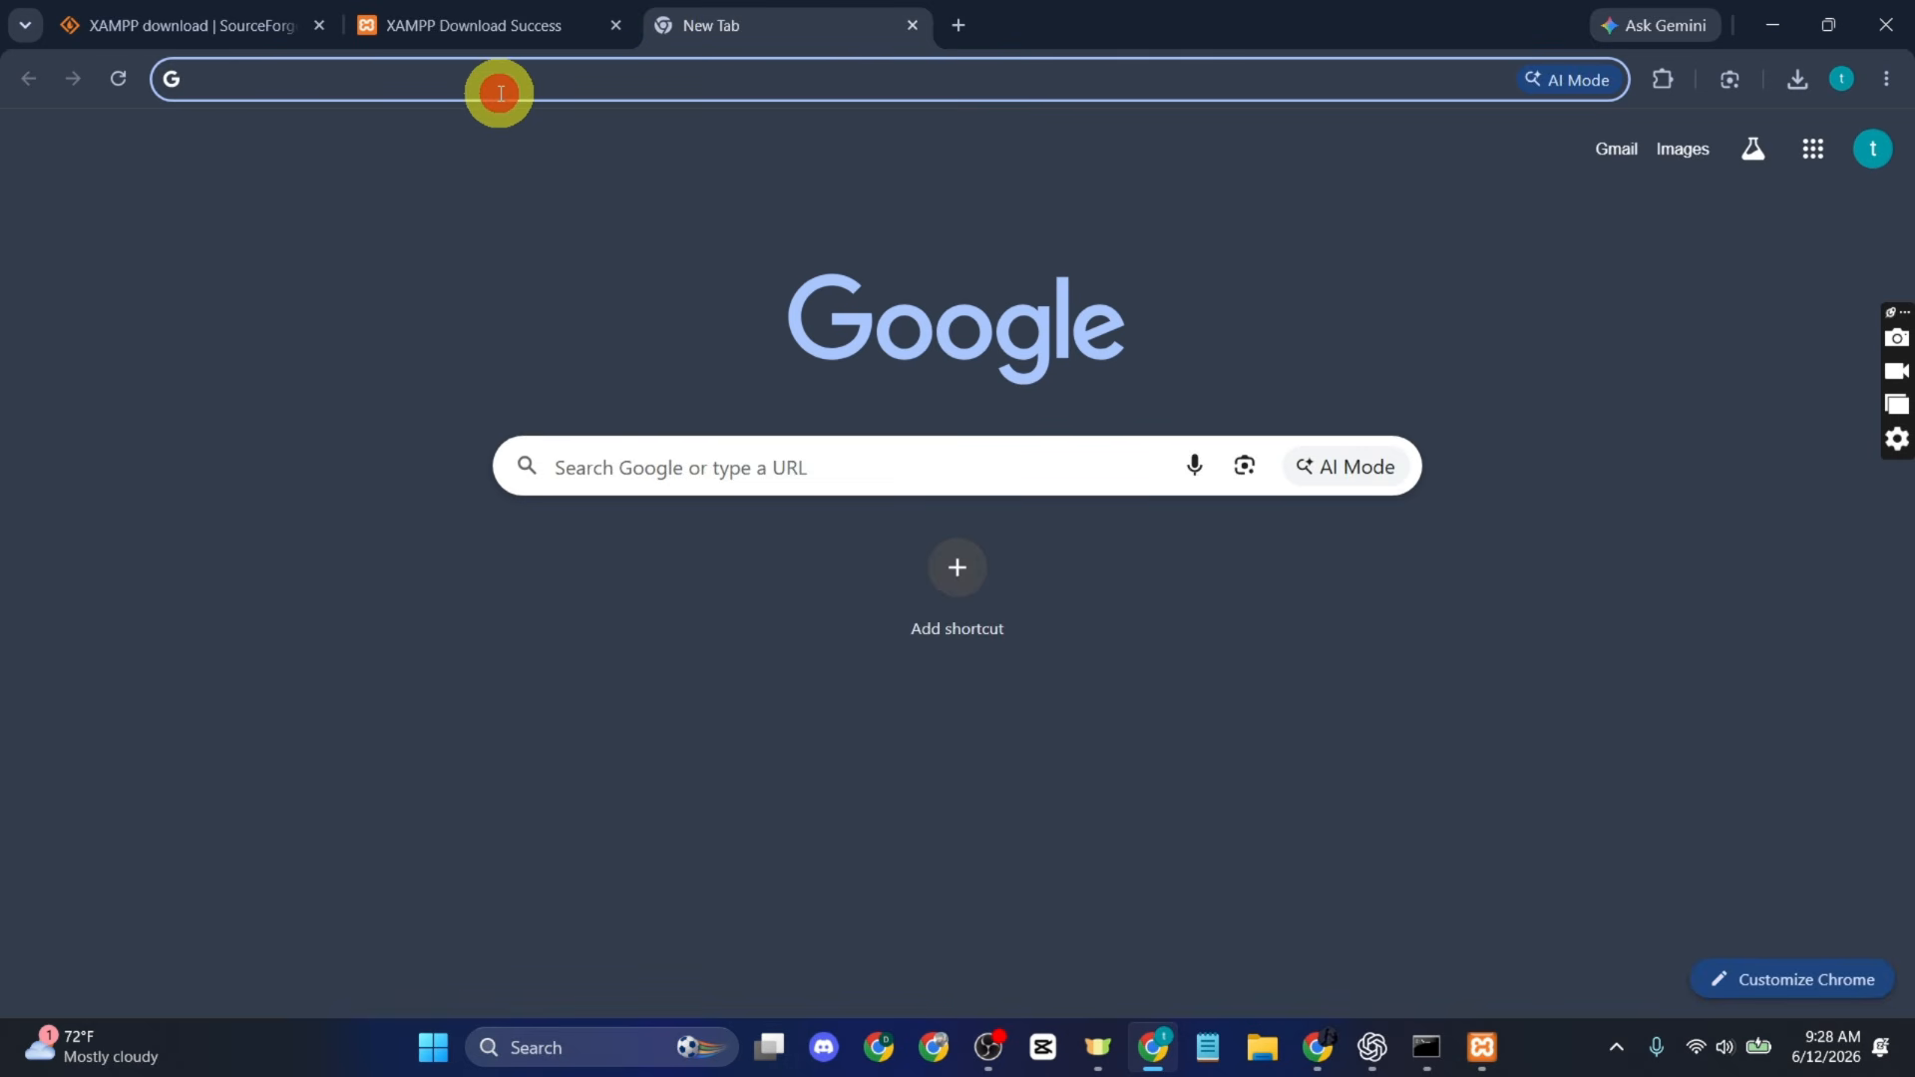
type("wordpress")
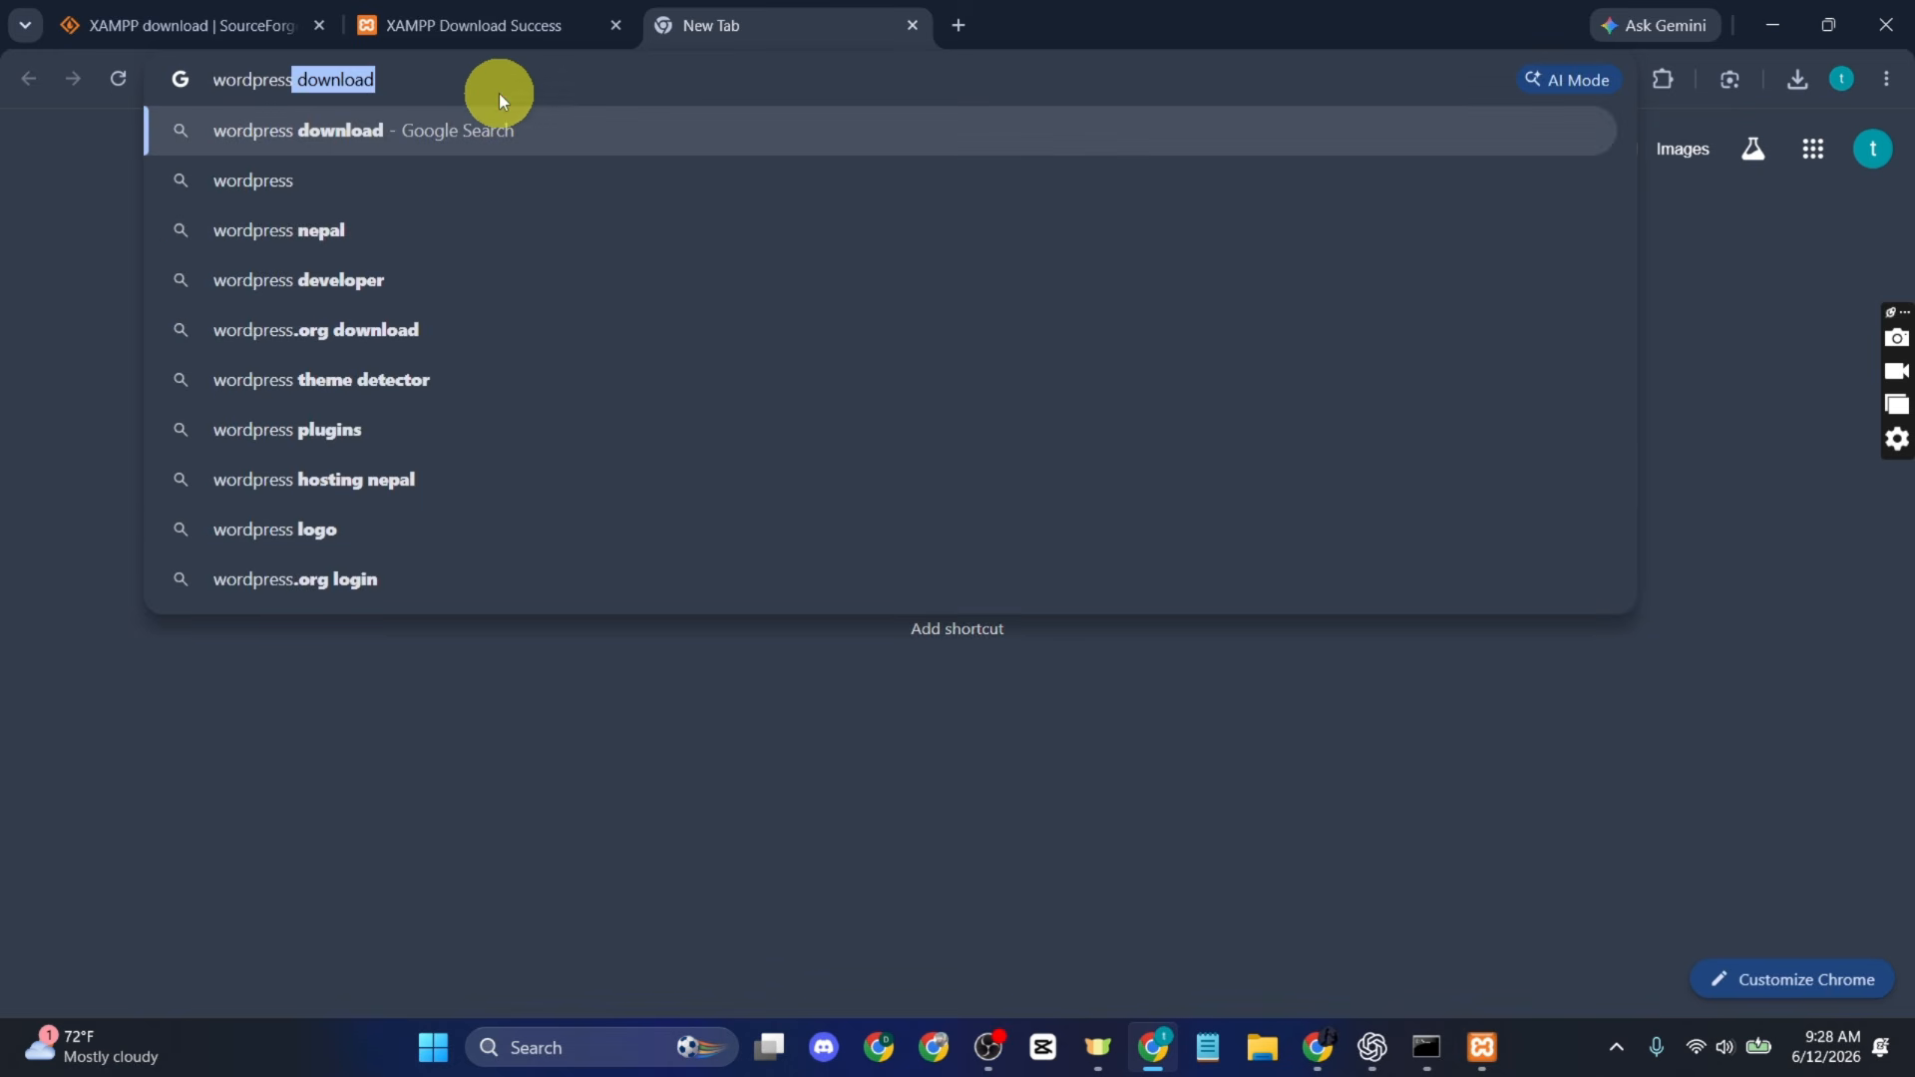
key("Return")
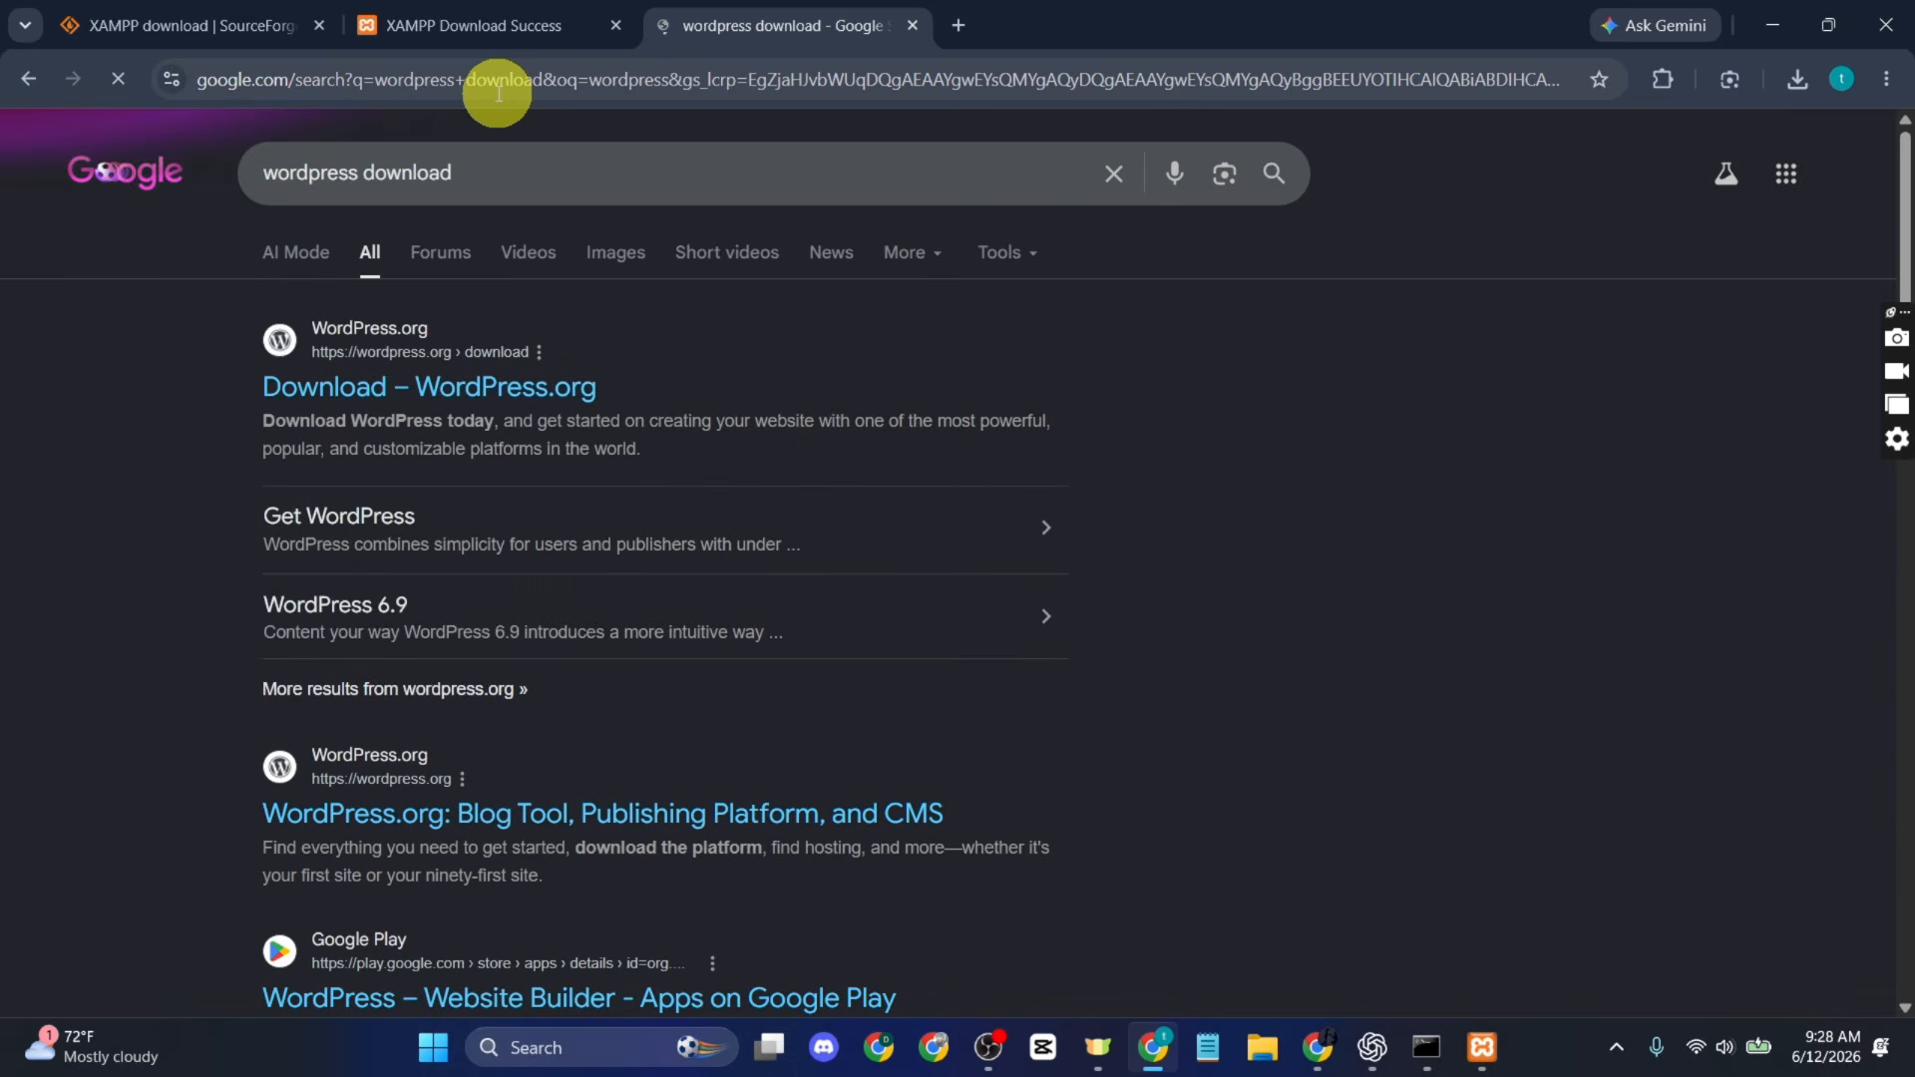
left_click(560, 389)
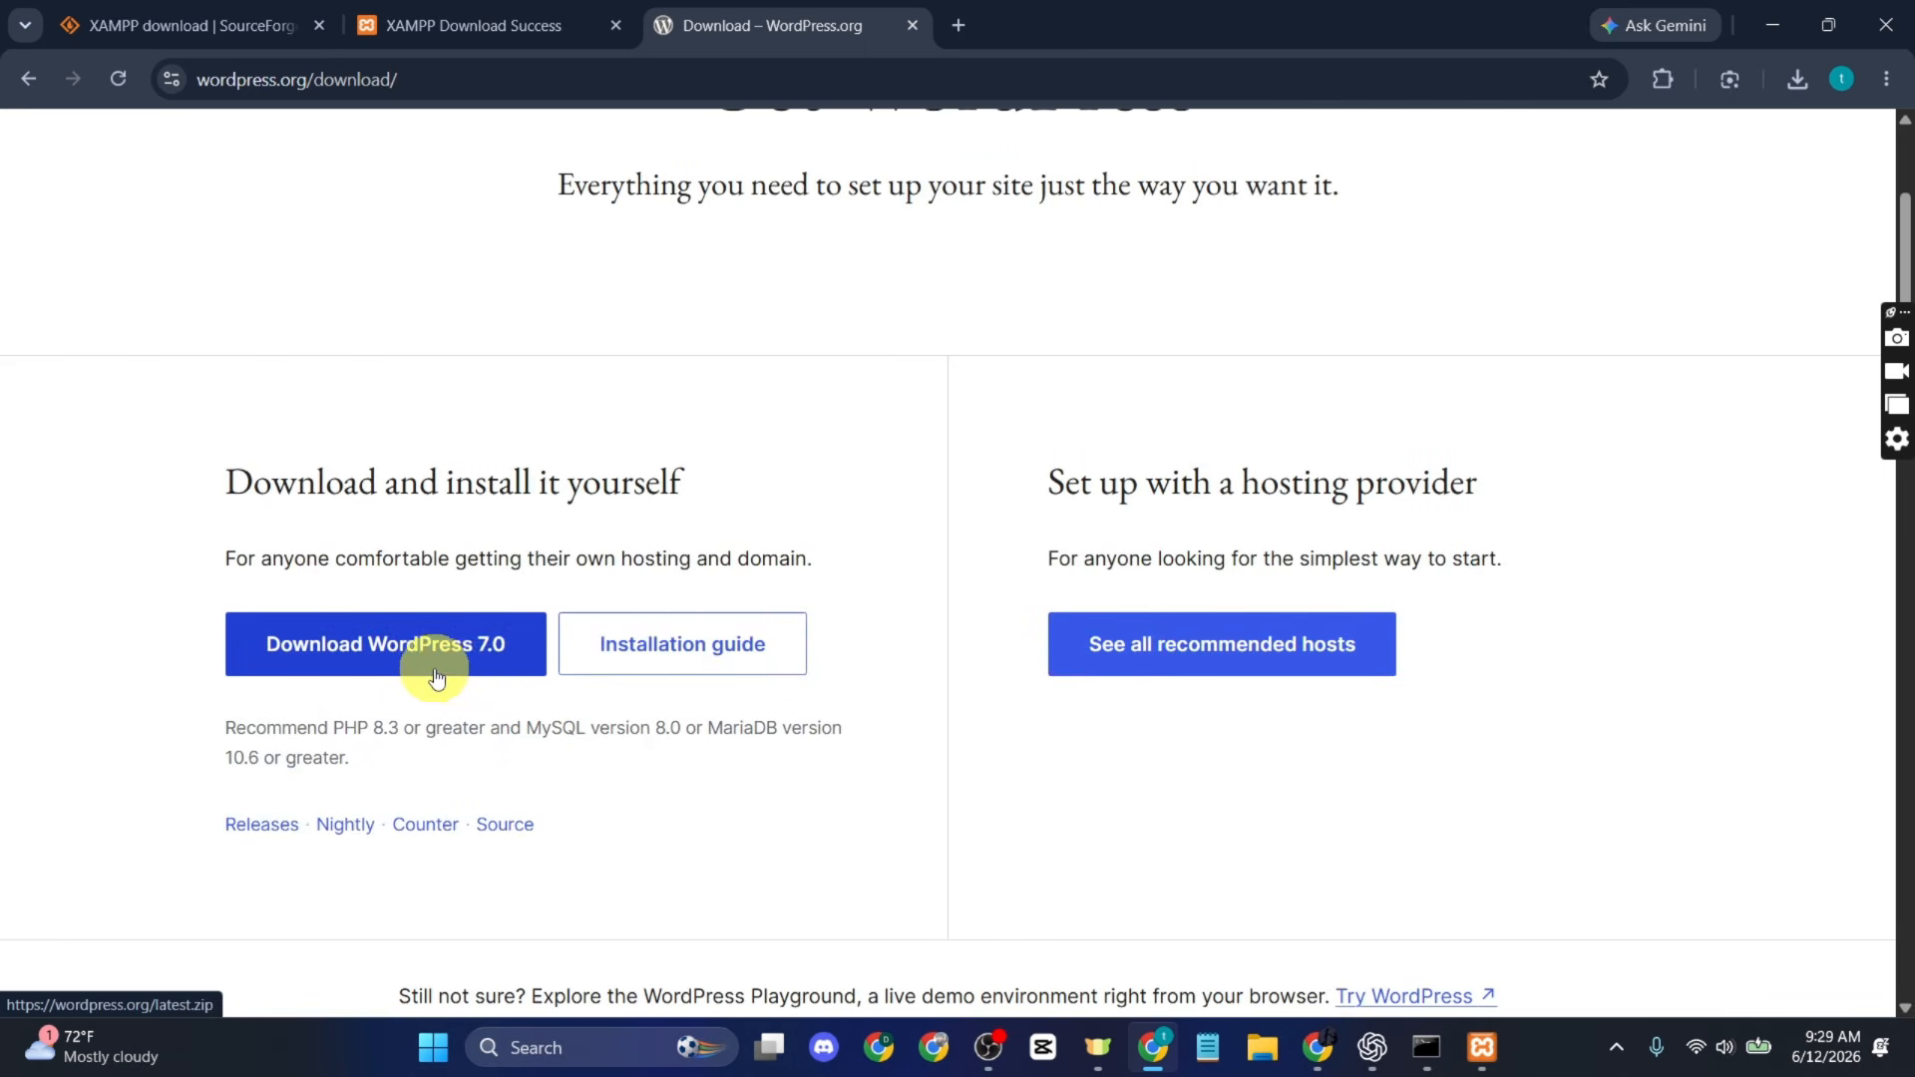
left_click(431, 630)
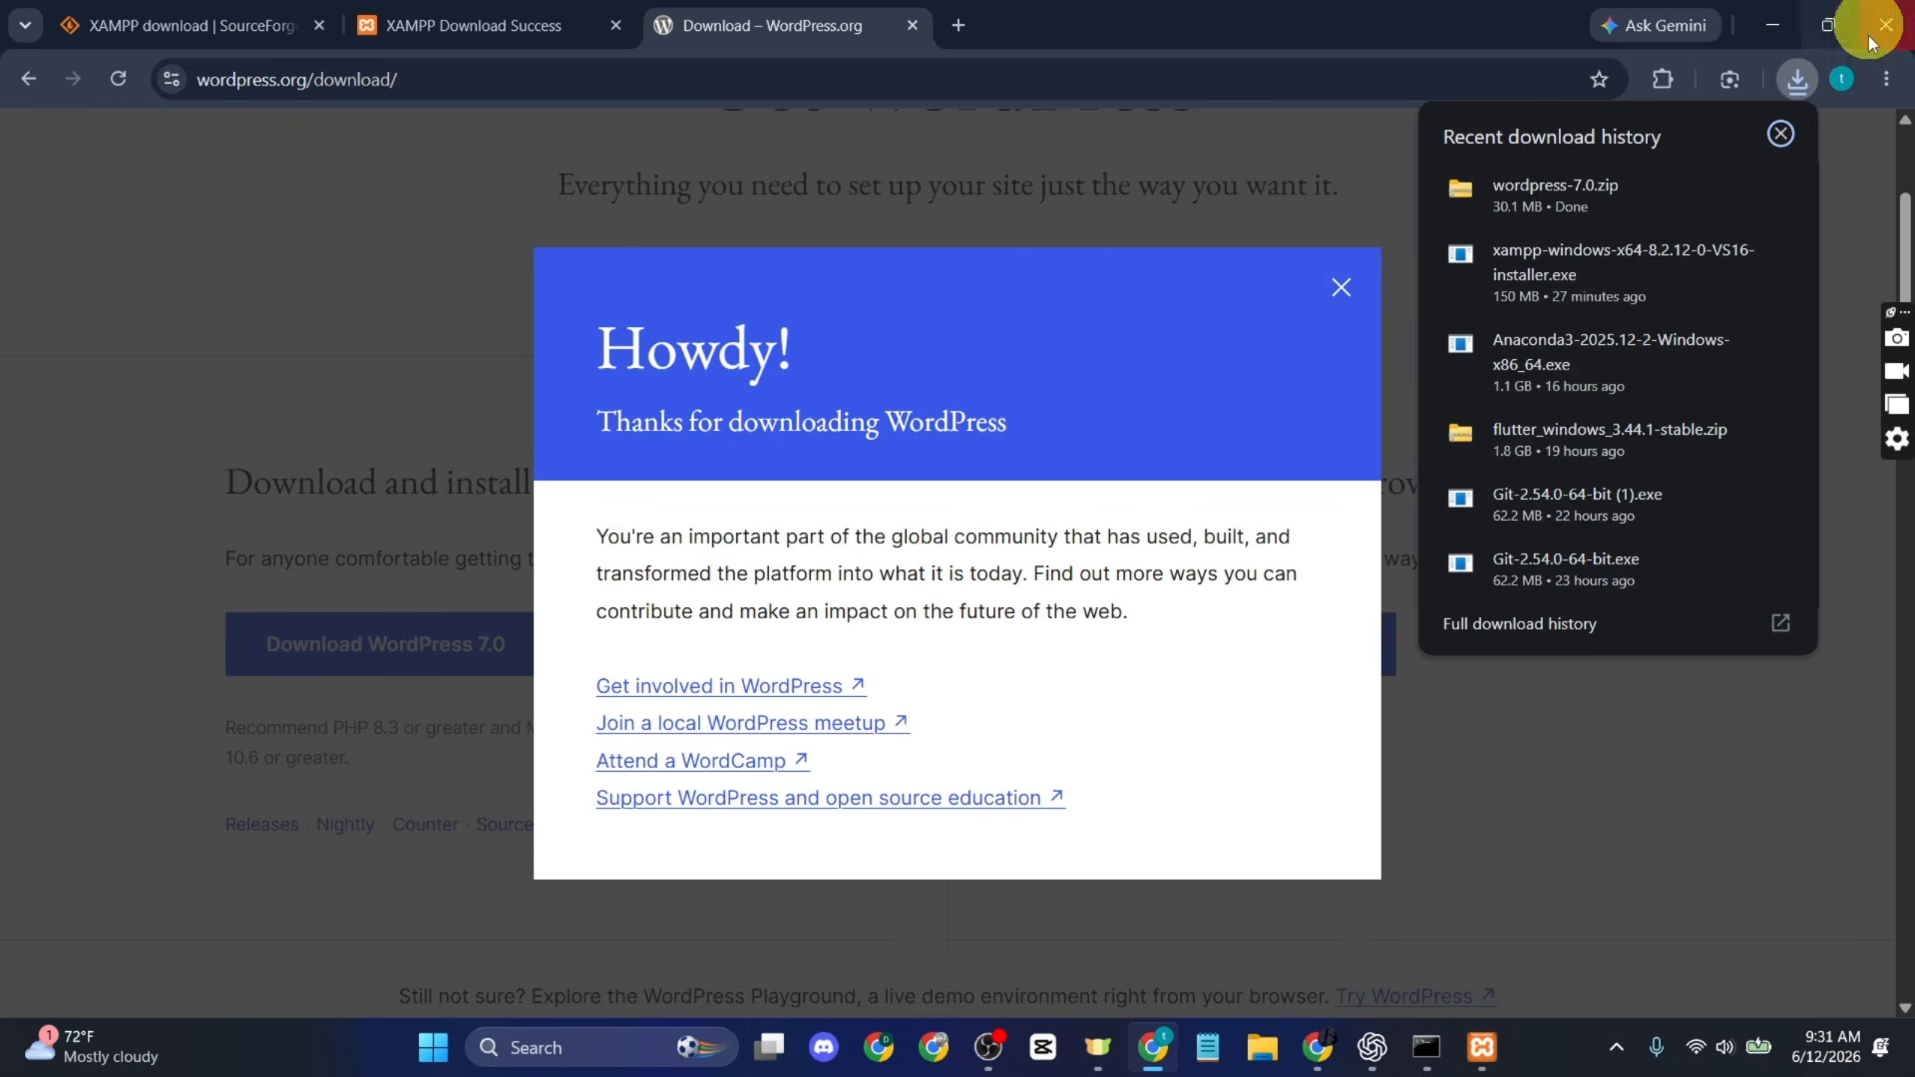
Show the downloaded wordpress-7.0 archive in its folder and copy it into C:\xampp\htdocs.
left_click(1734, 198)
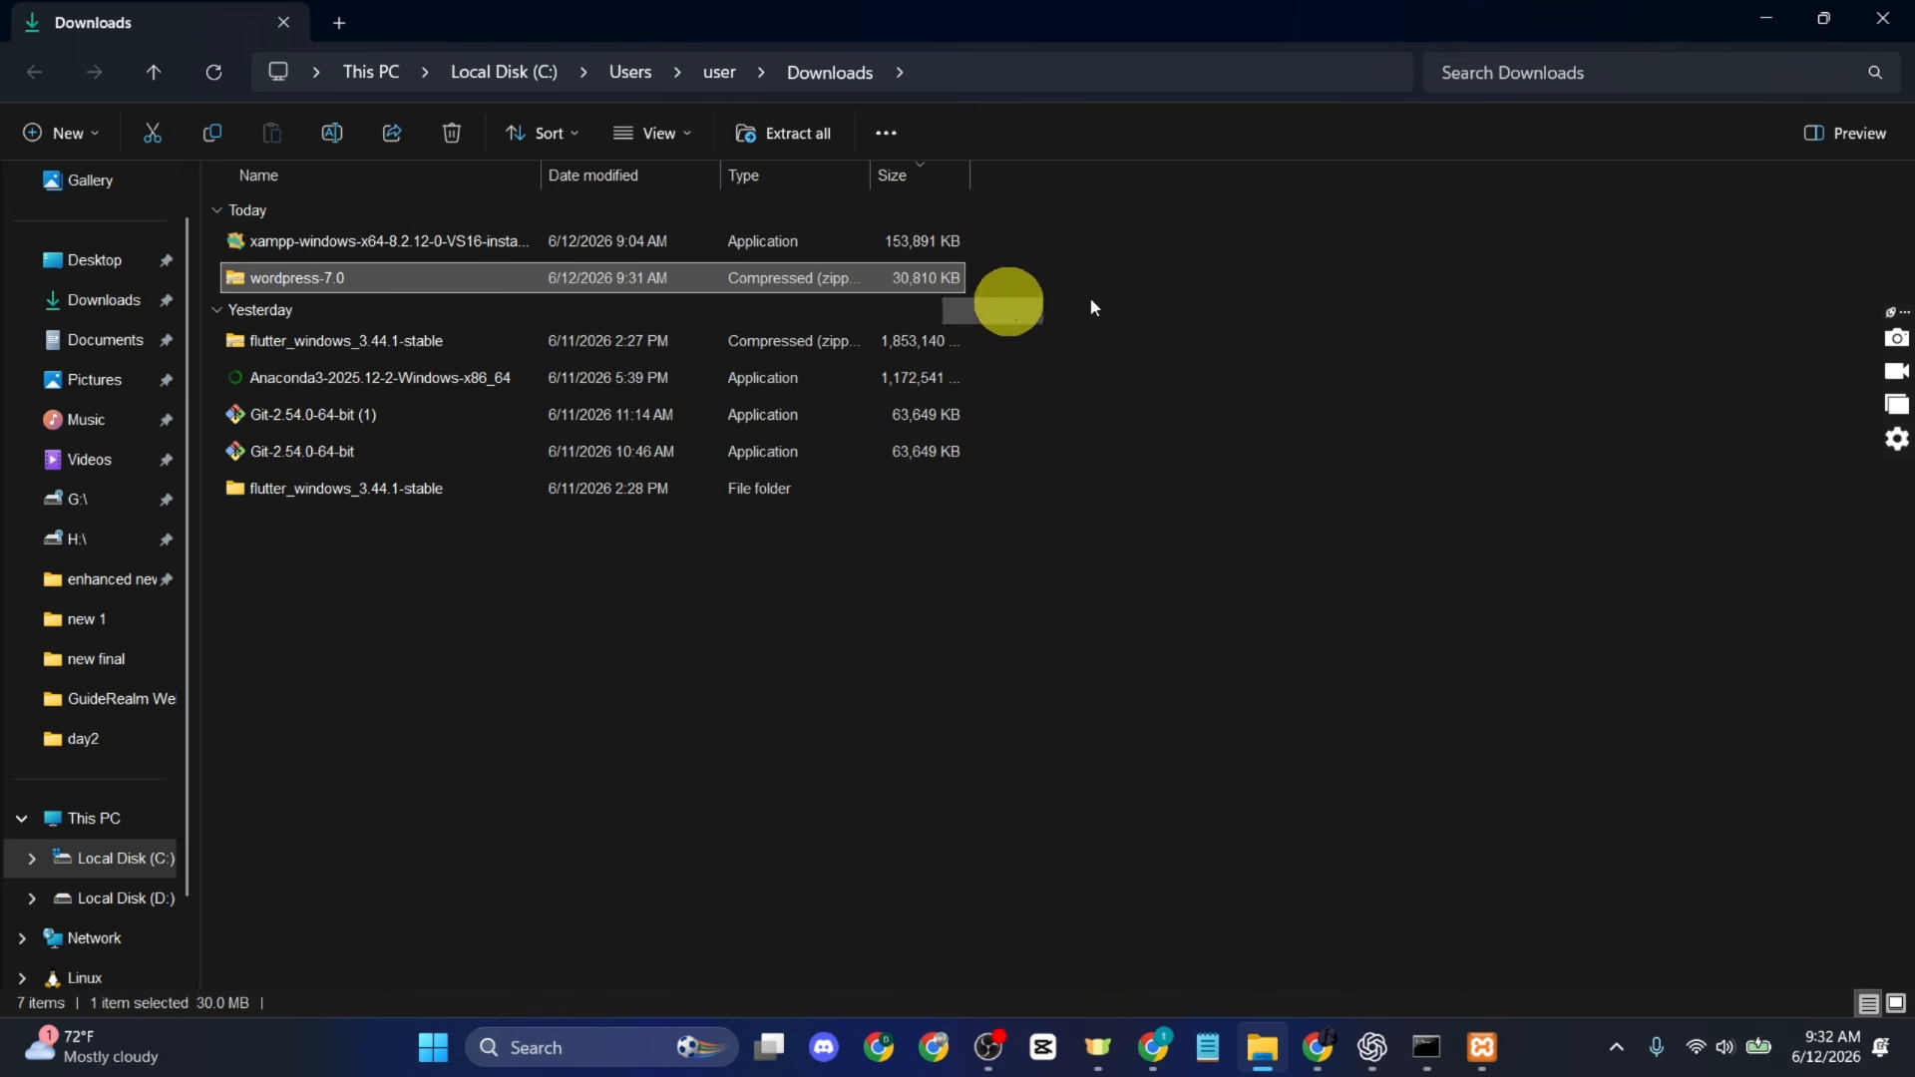
key("ctrl+c")
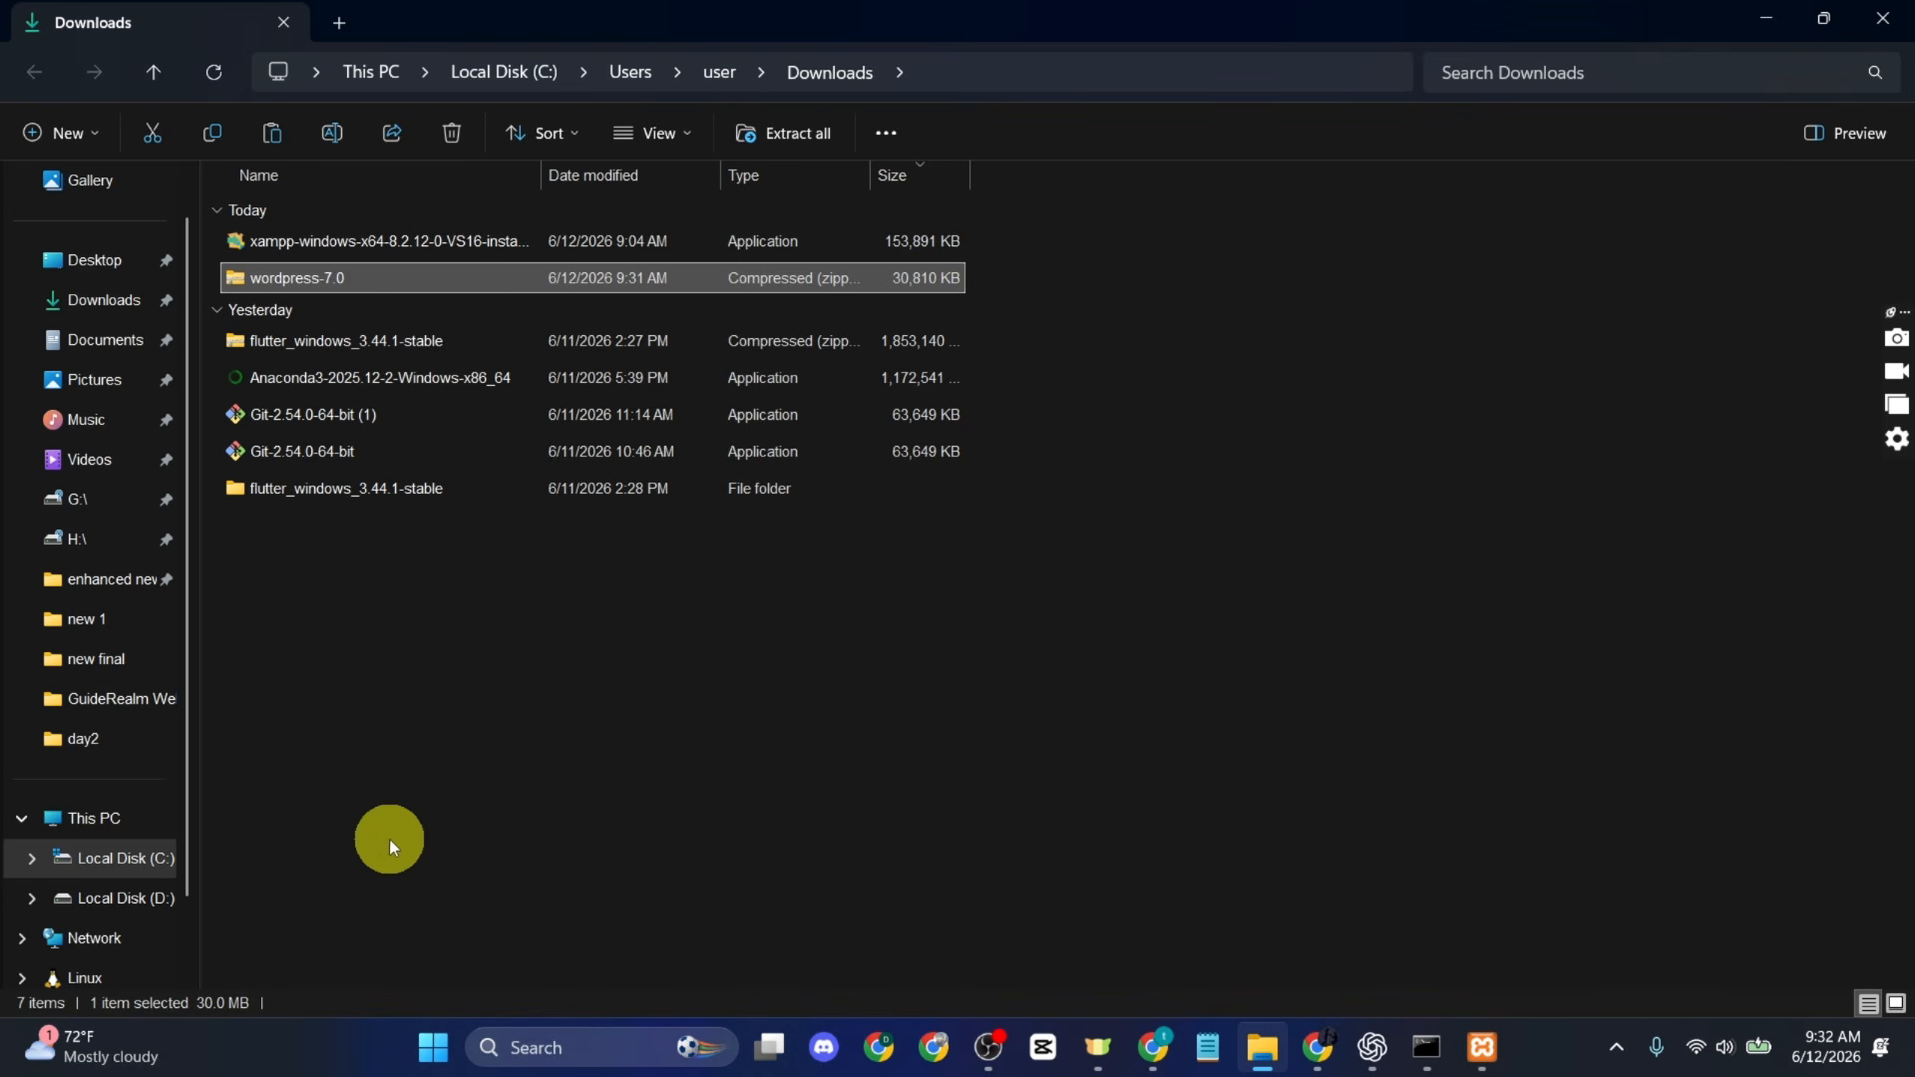
left_click(167, 860)
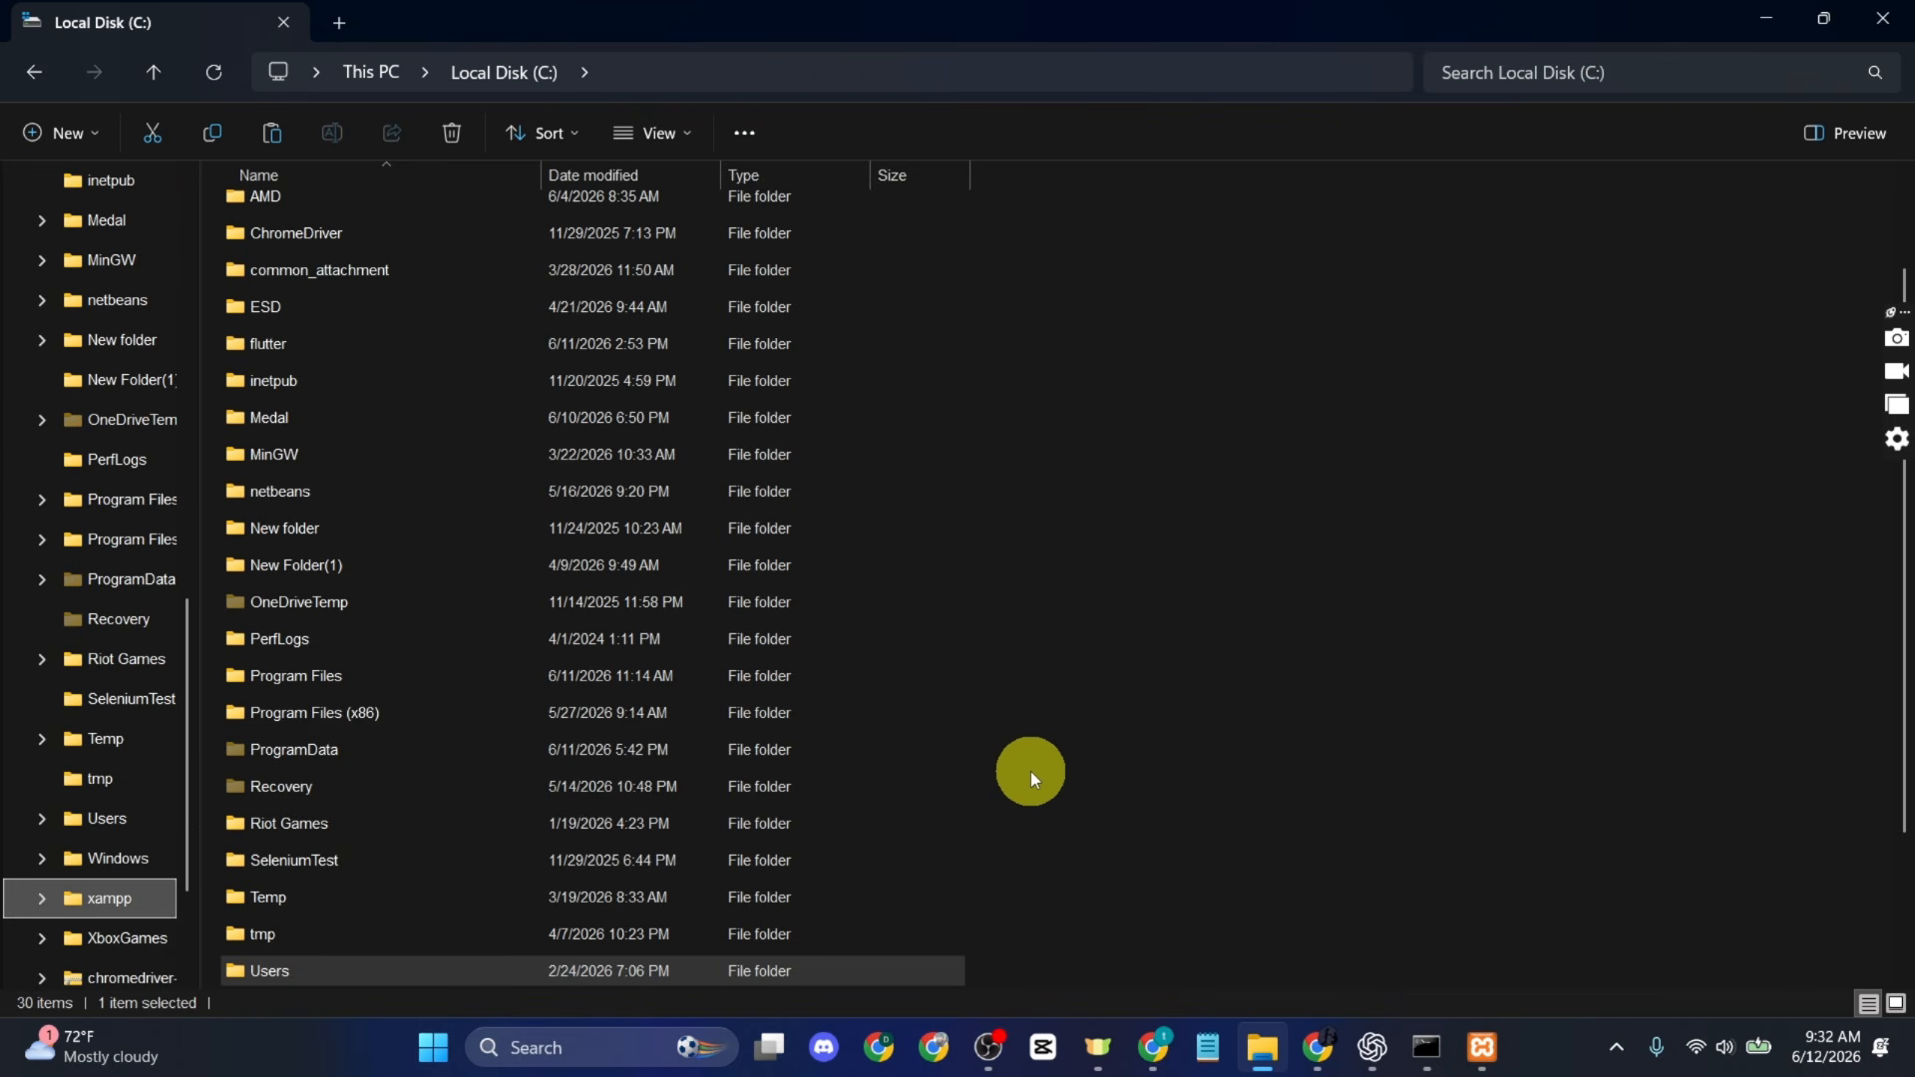
left_click(149, 900)
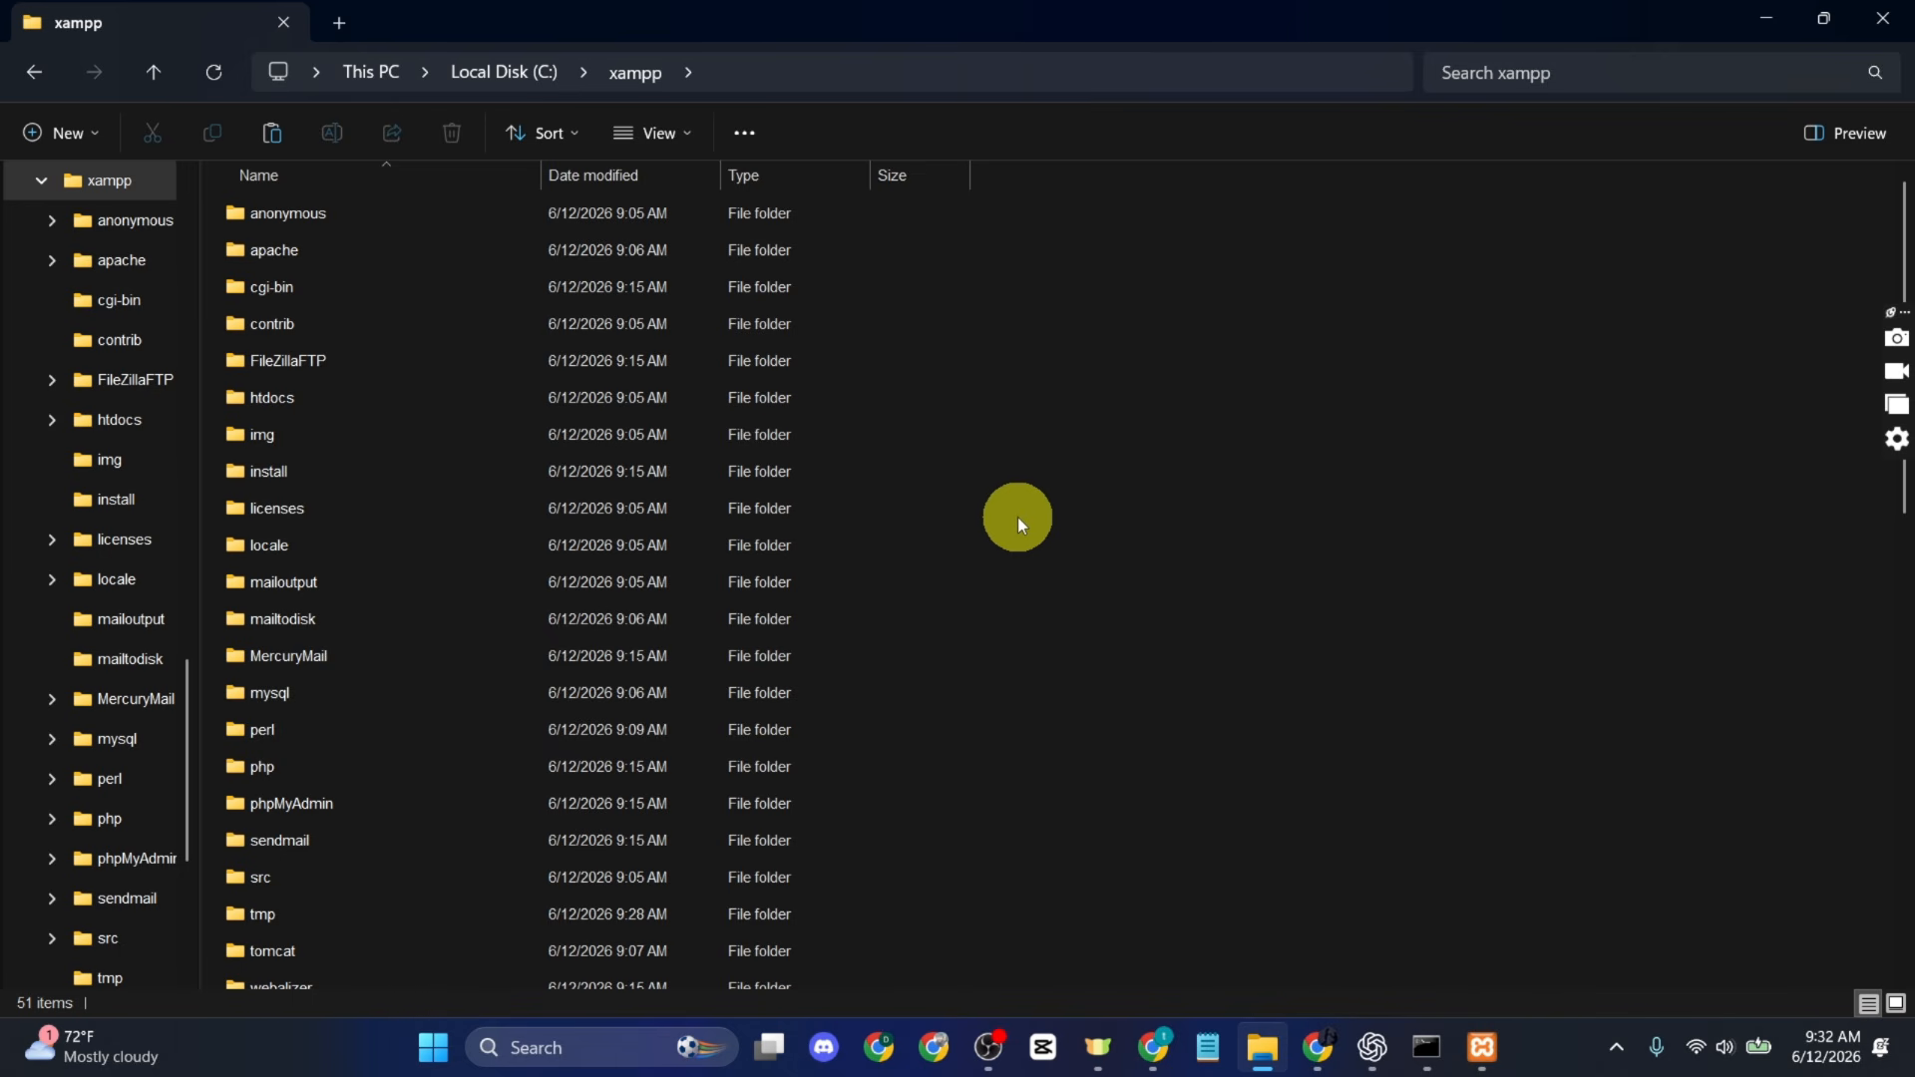
scroll(989, 643, "down", 2)
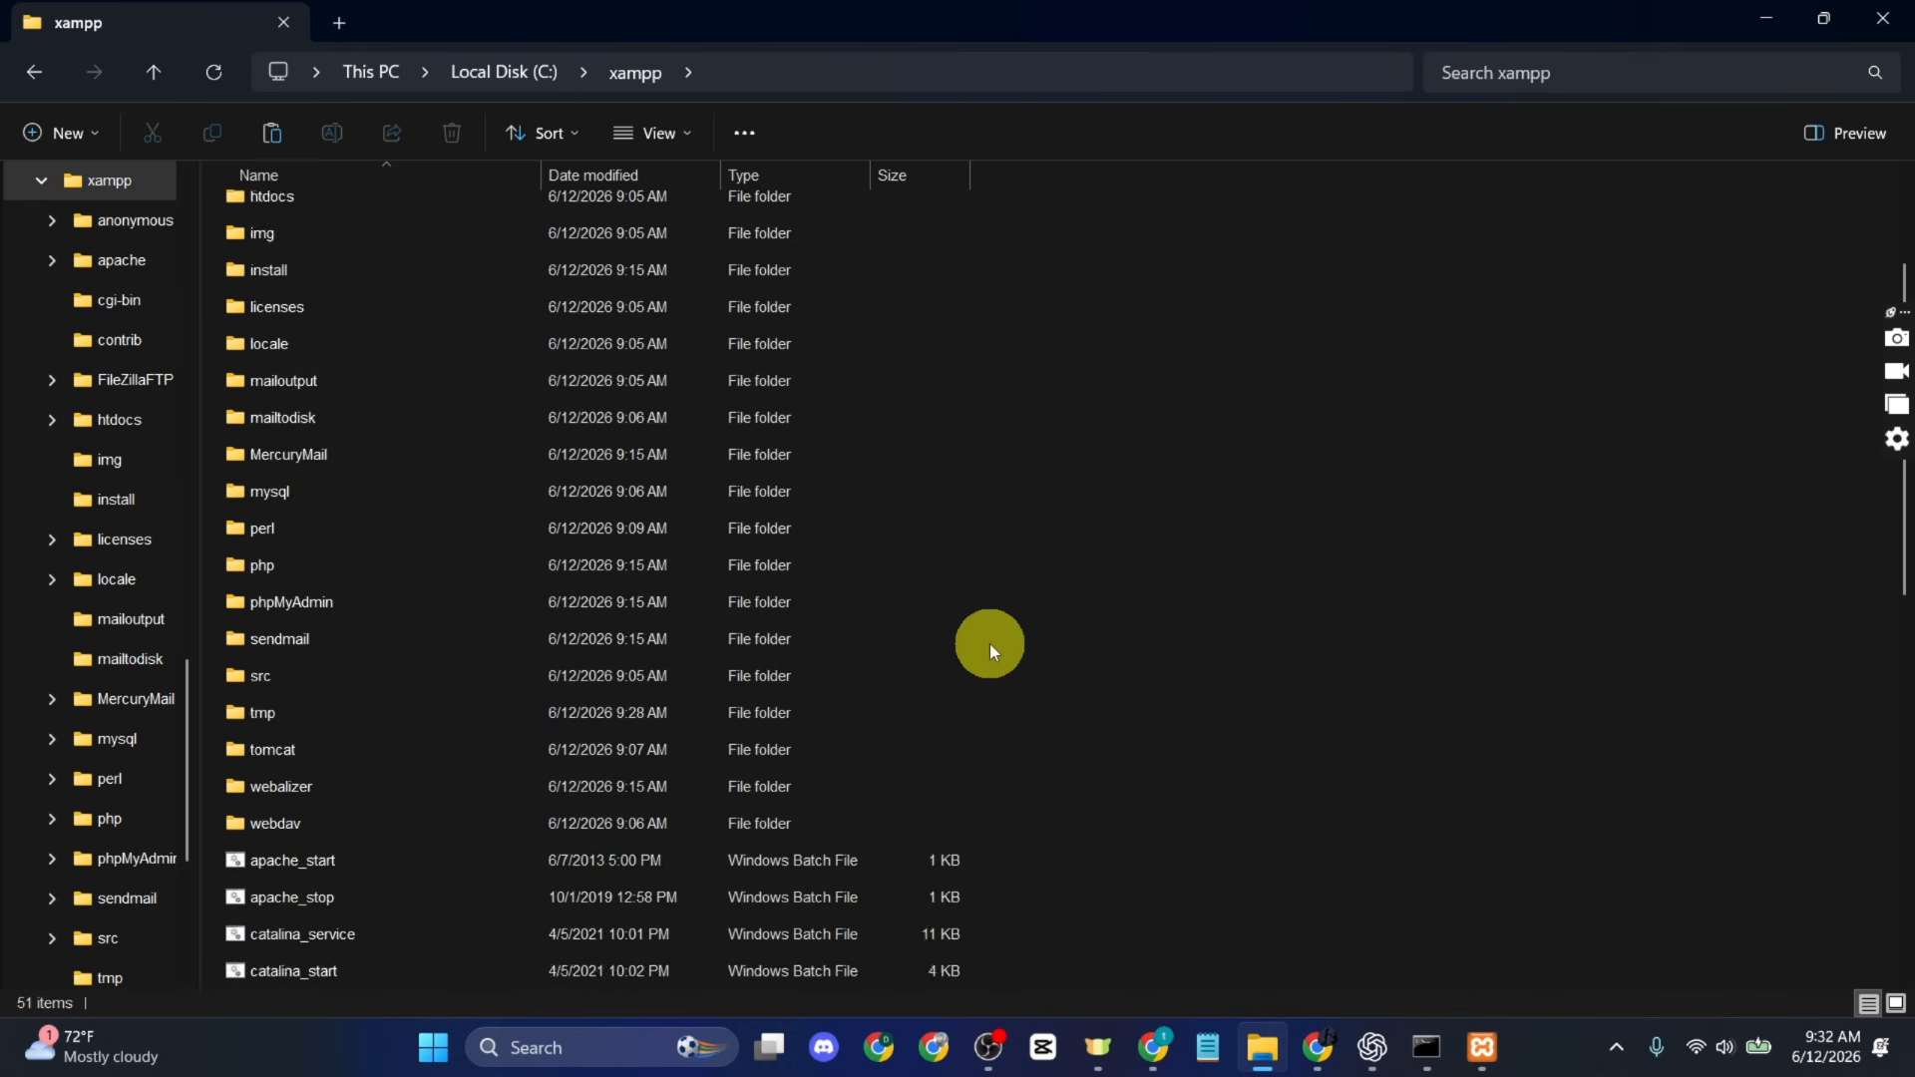
left_click(790, 207)
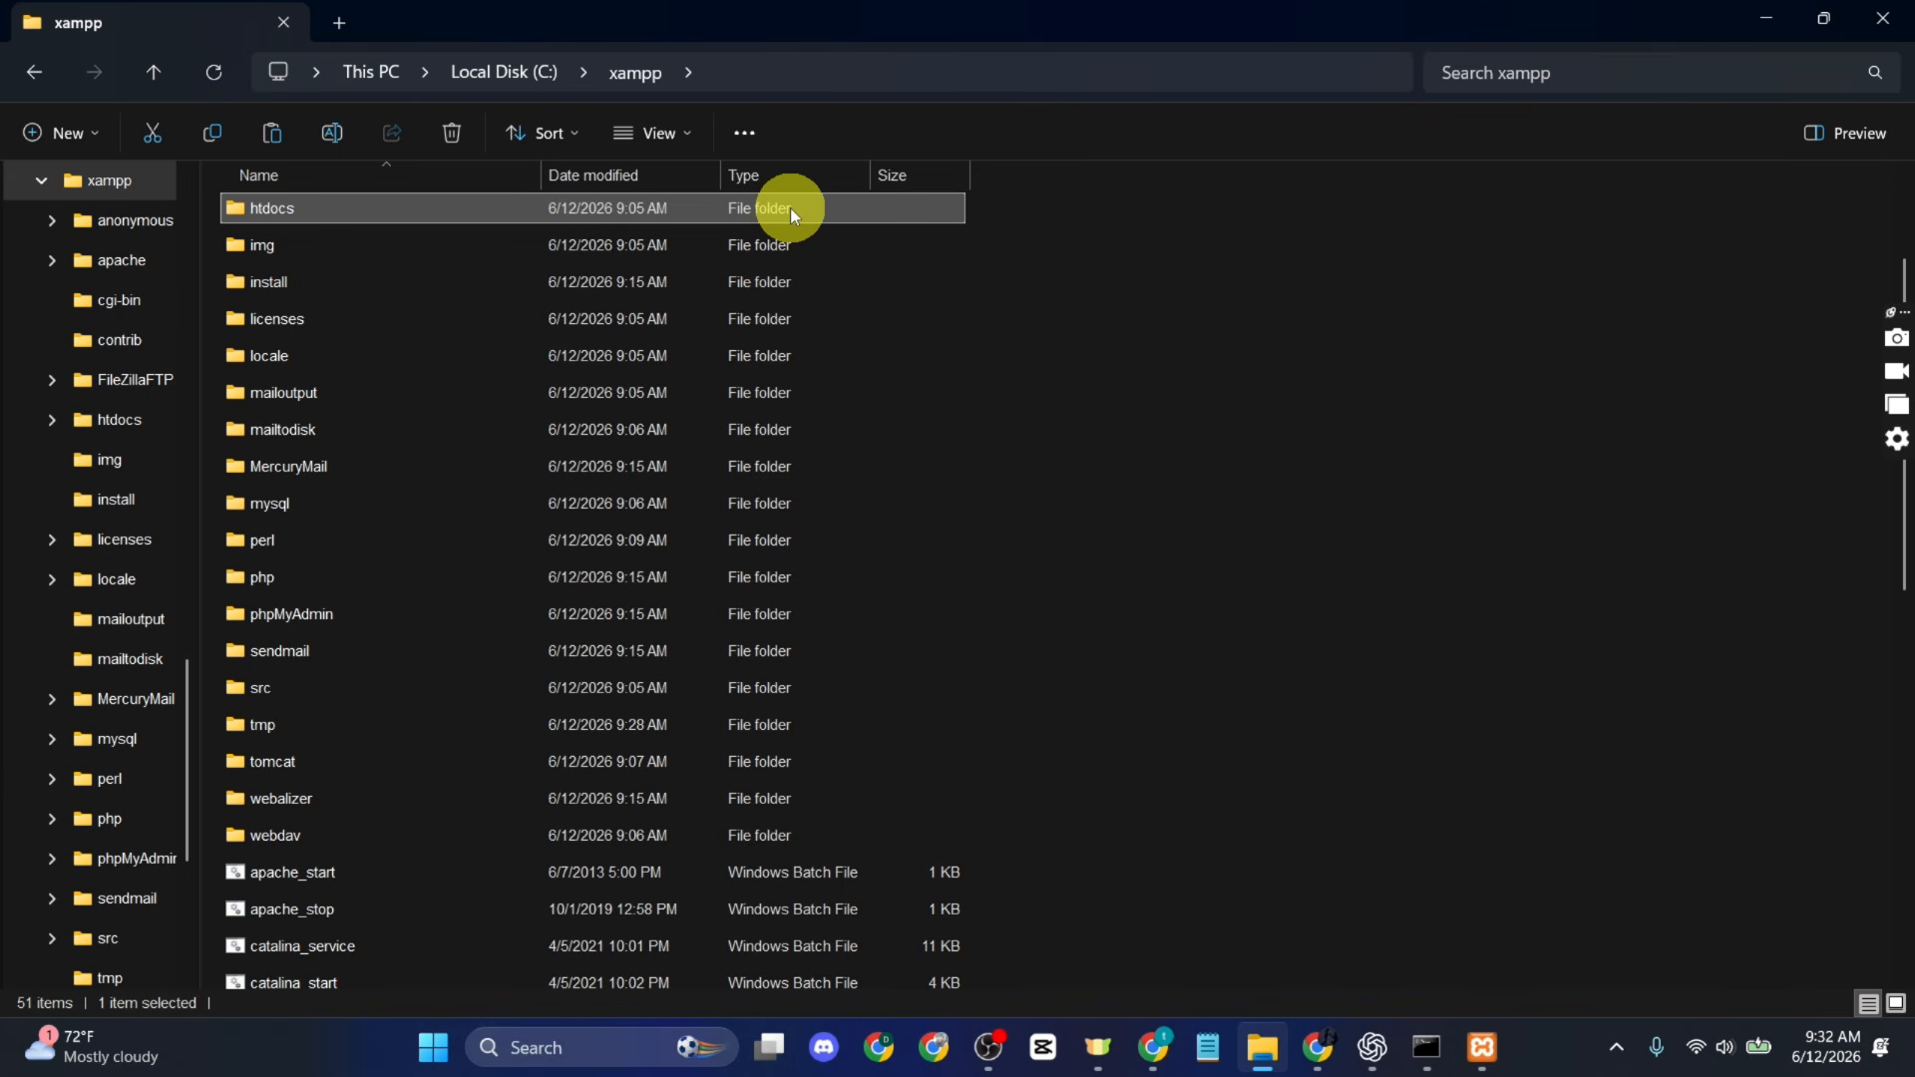
double_click(790, 208)
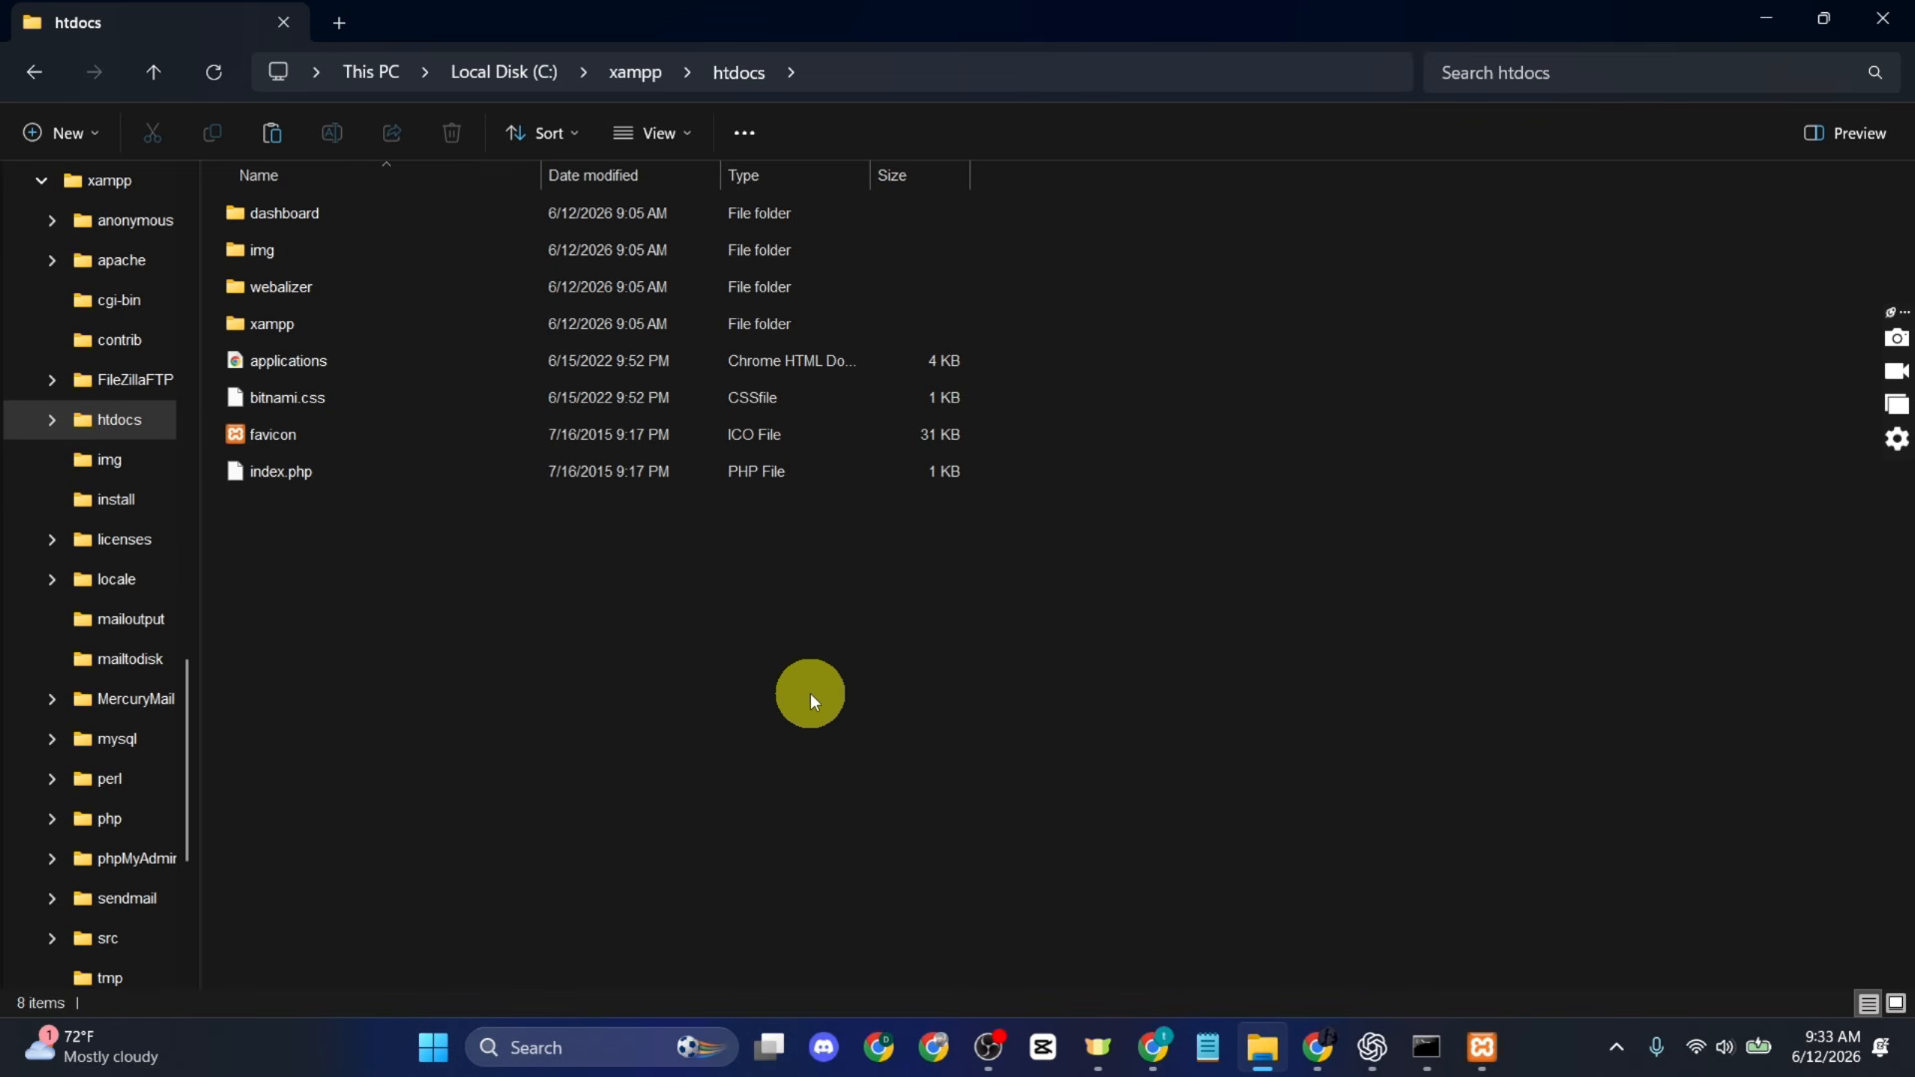
key("ctrl+v")
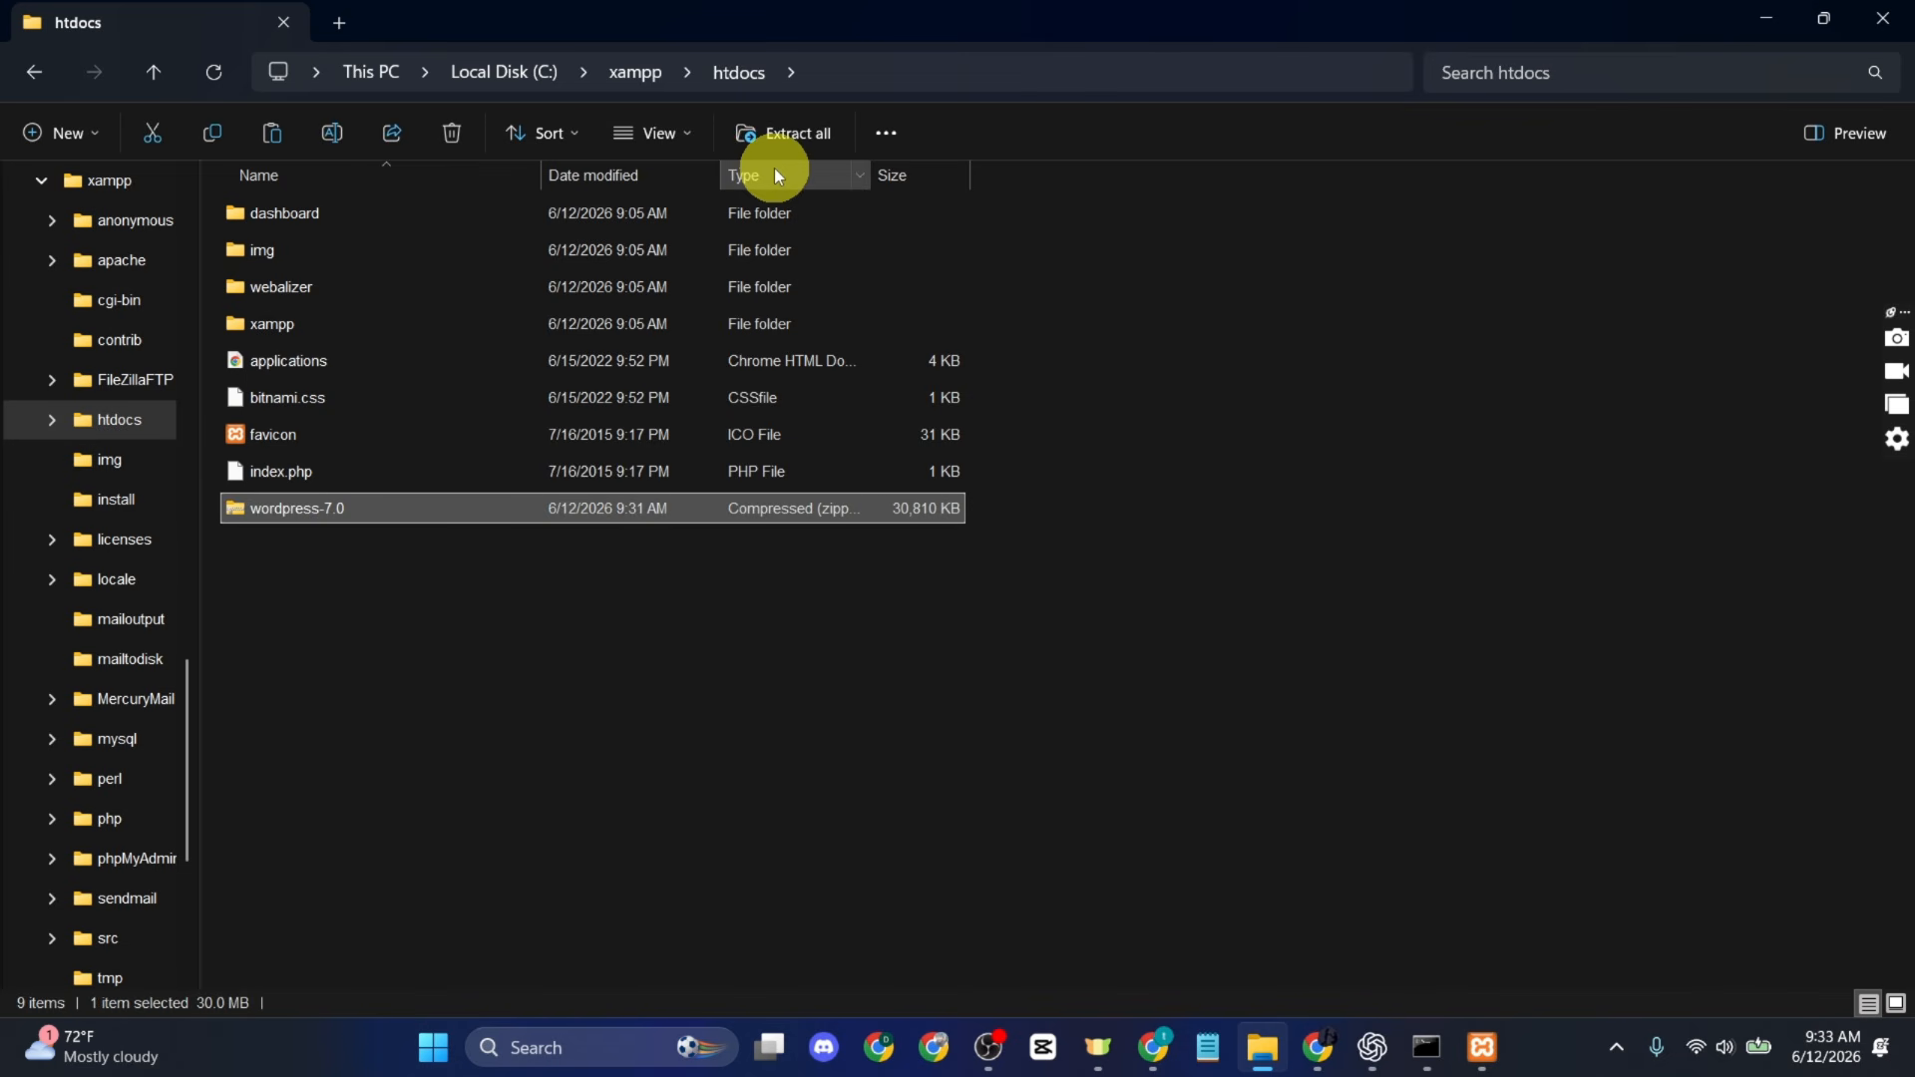
Extract the wordpress-7.0 archive directly into C:\xampp\htdocs and look inside the extracted wordpress folder.
left_click(782, 134)
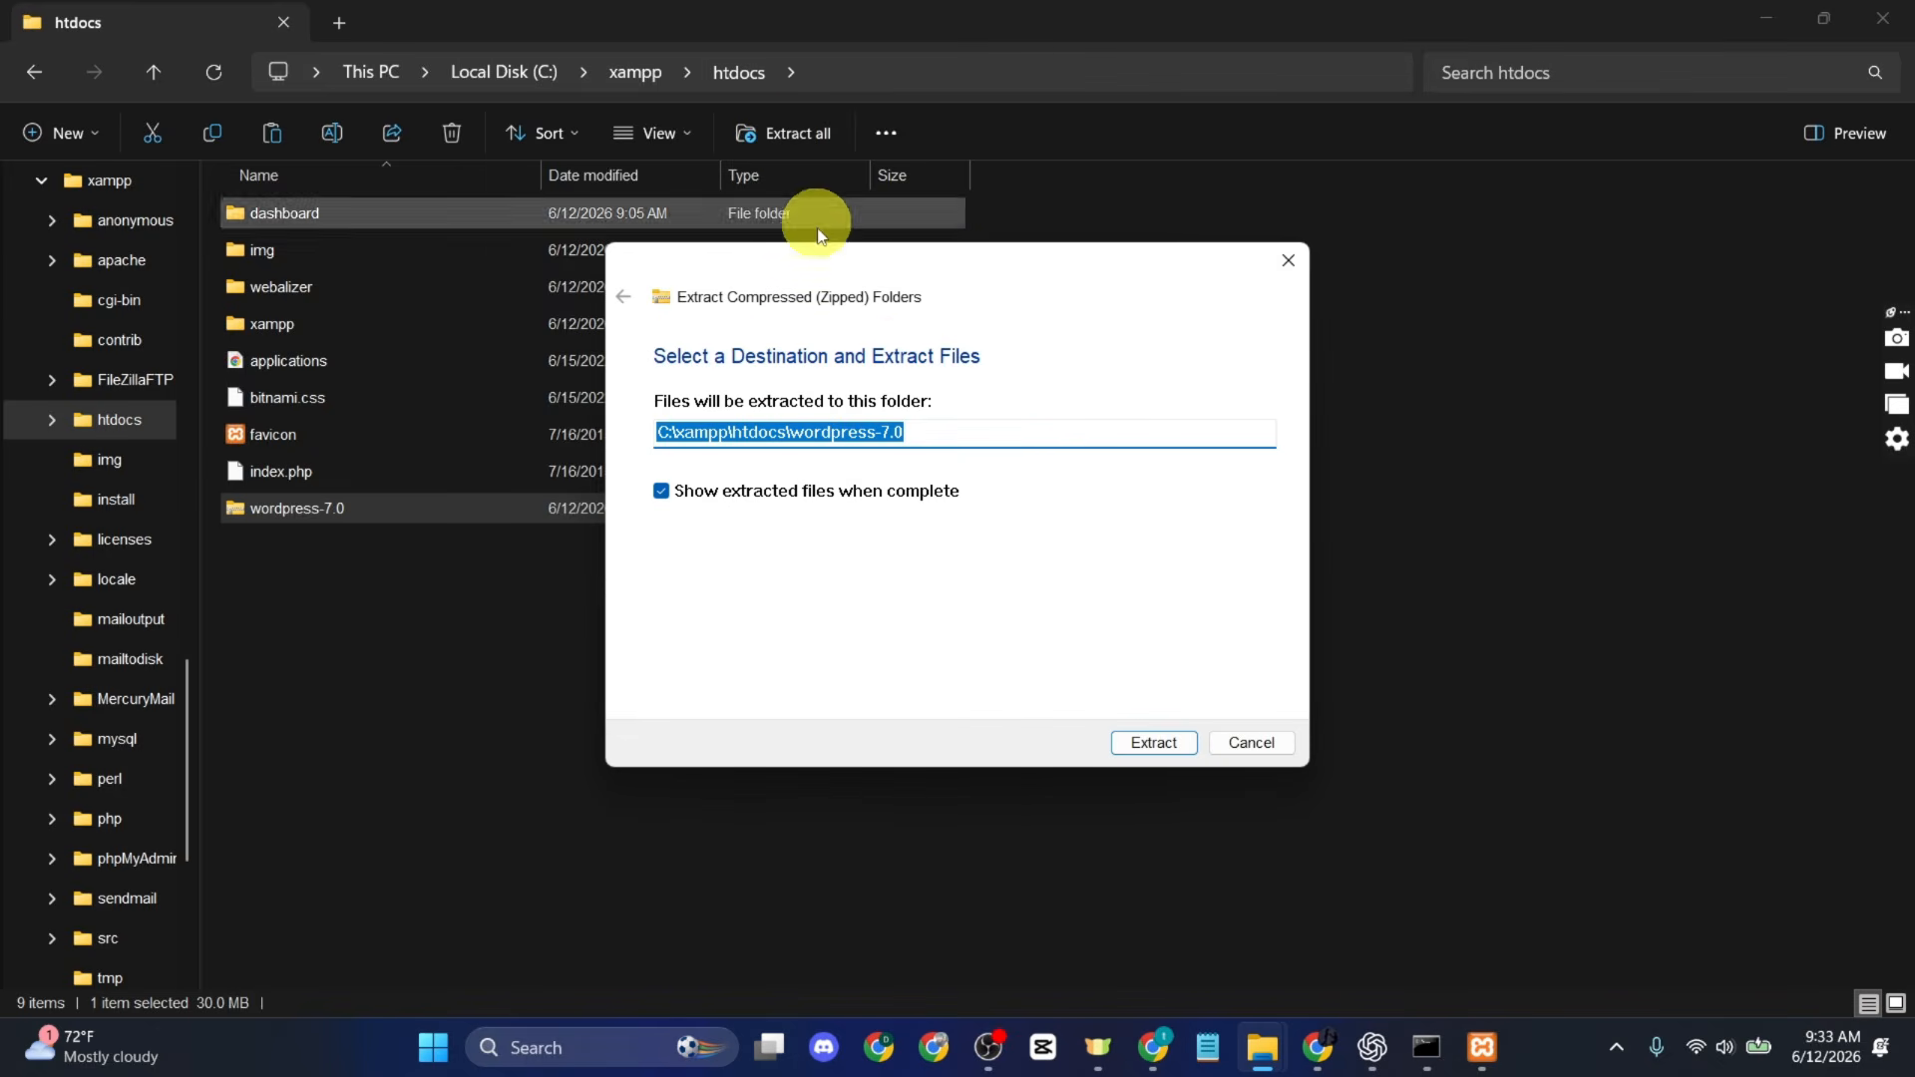
double_click(945, 431)
left_click_drag(945, 432, 786, 413)
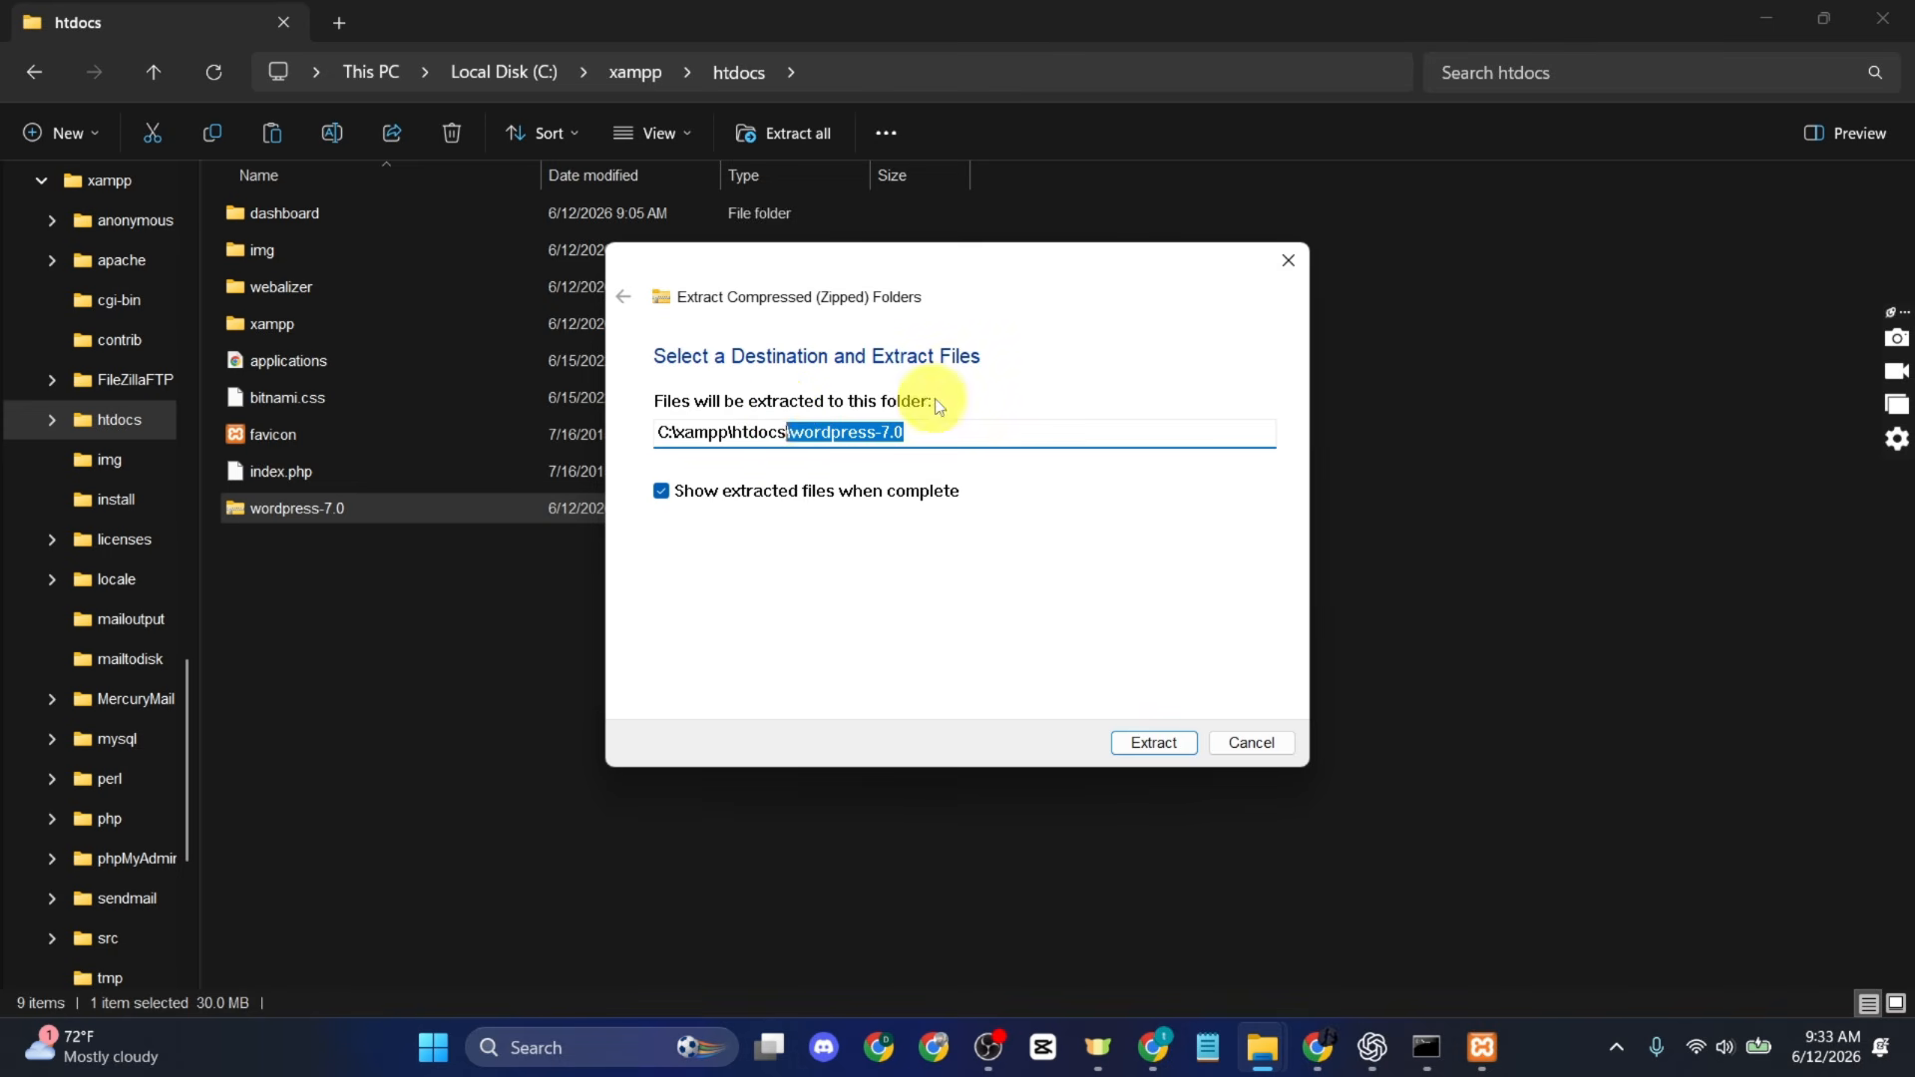
key("BackSpace")
left_click(1154, 743)
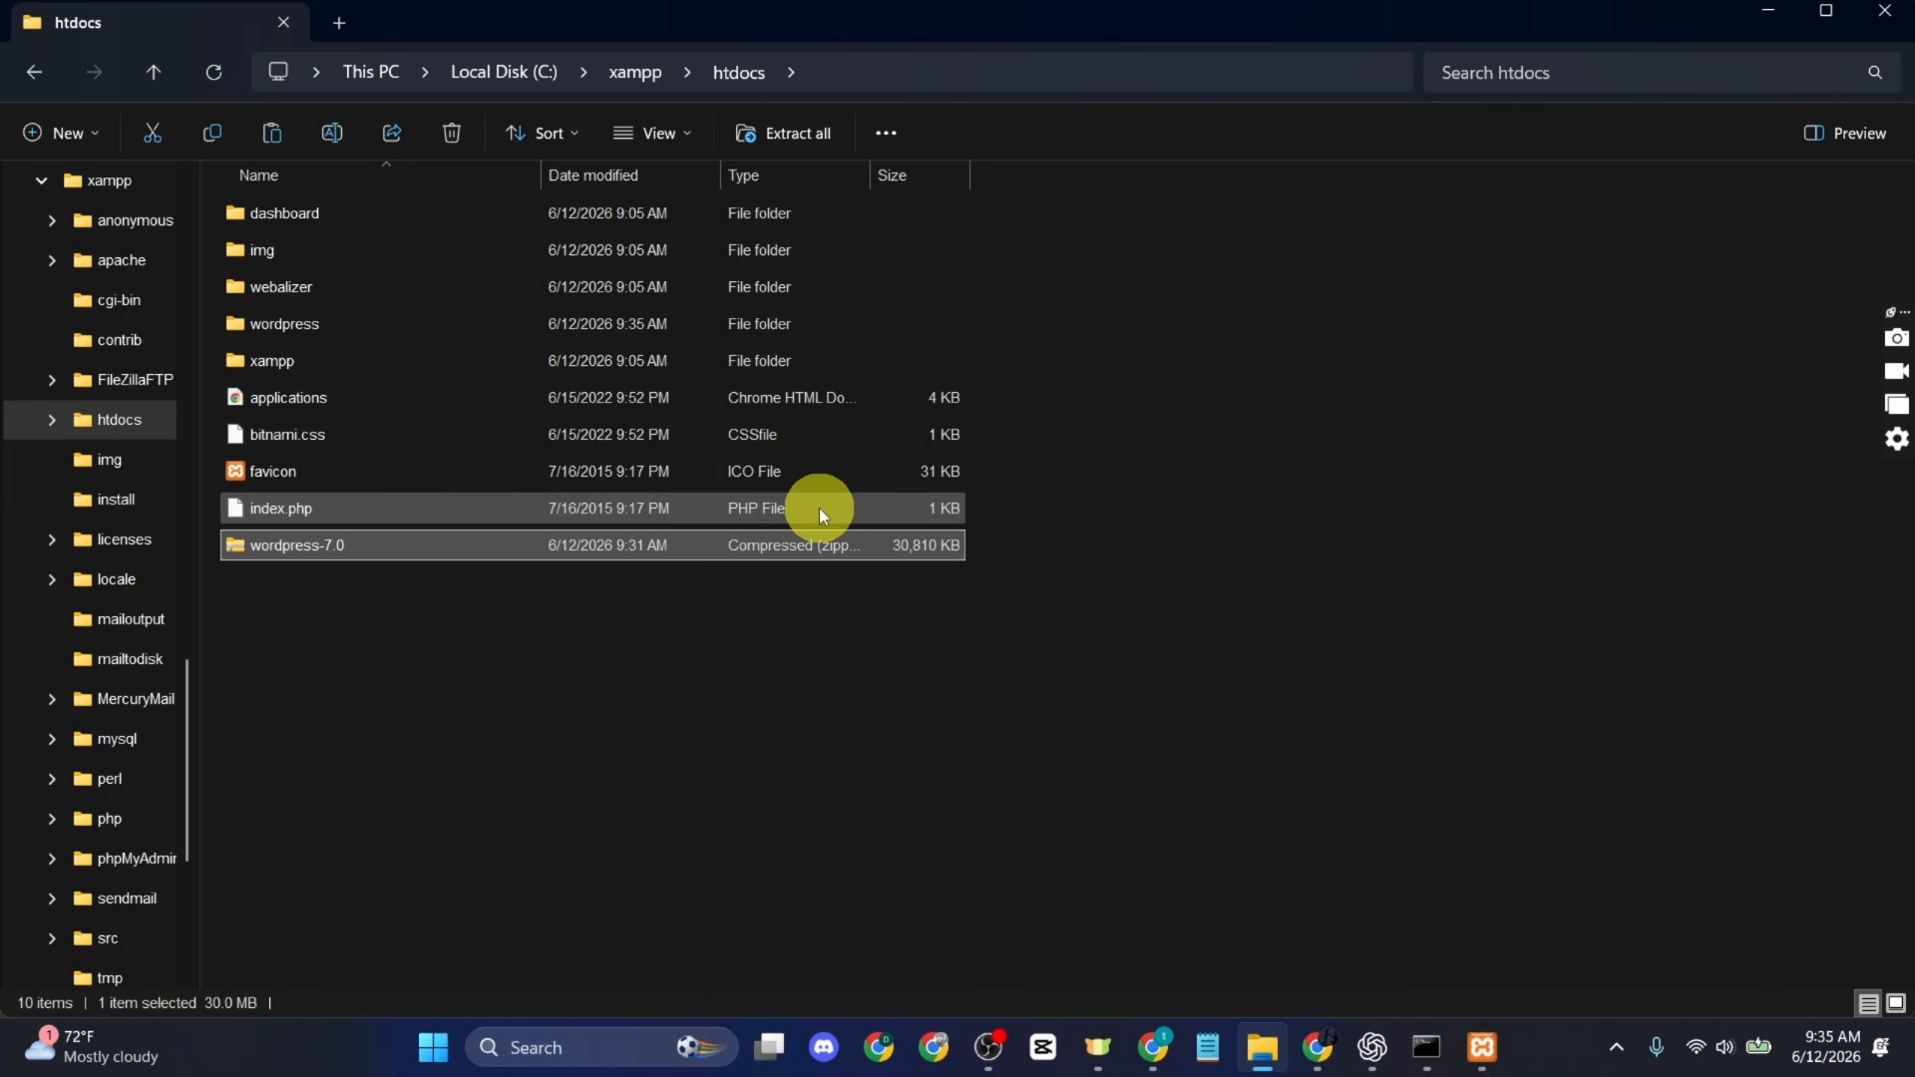
double_click(285, 325)
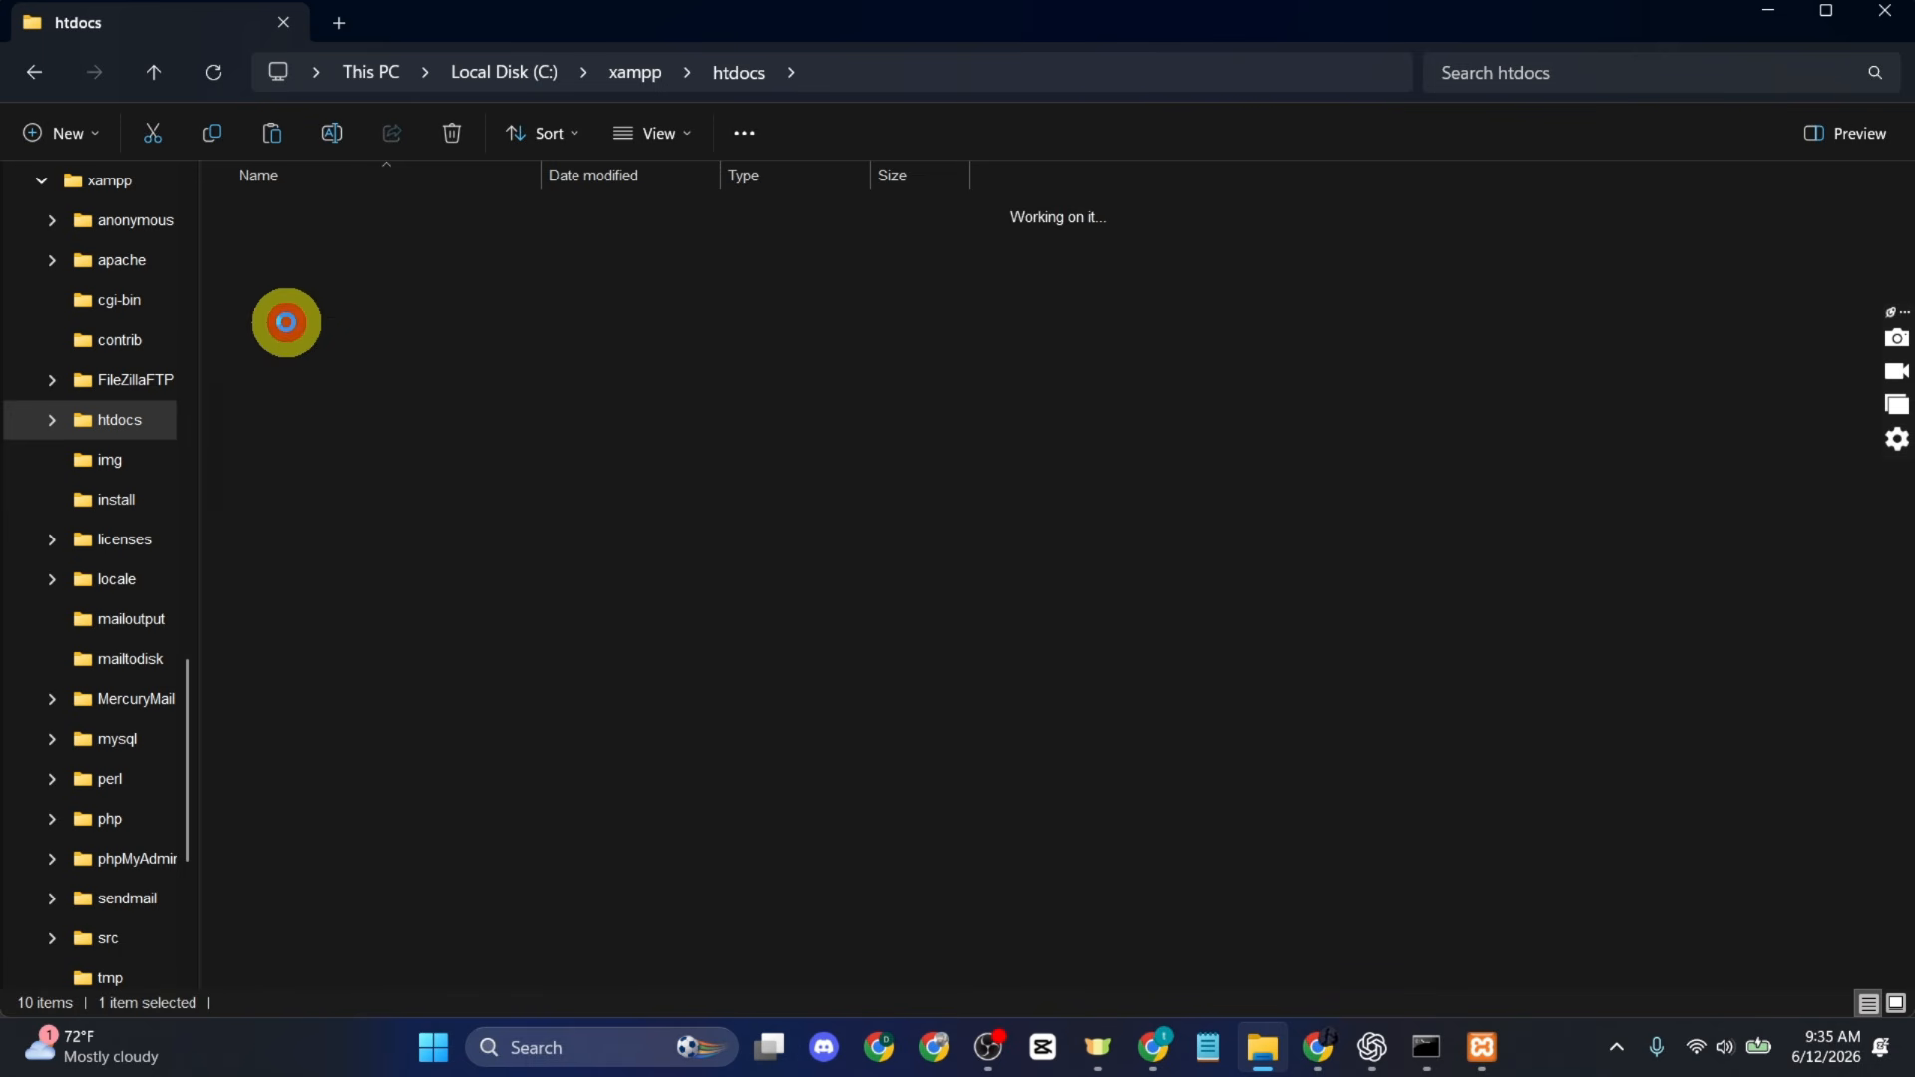
key("alt+Left")
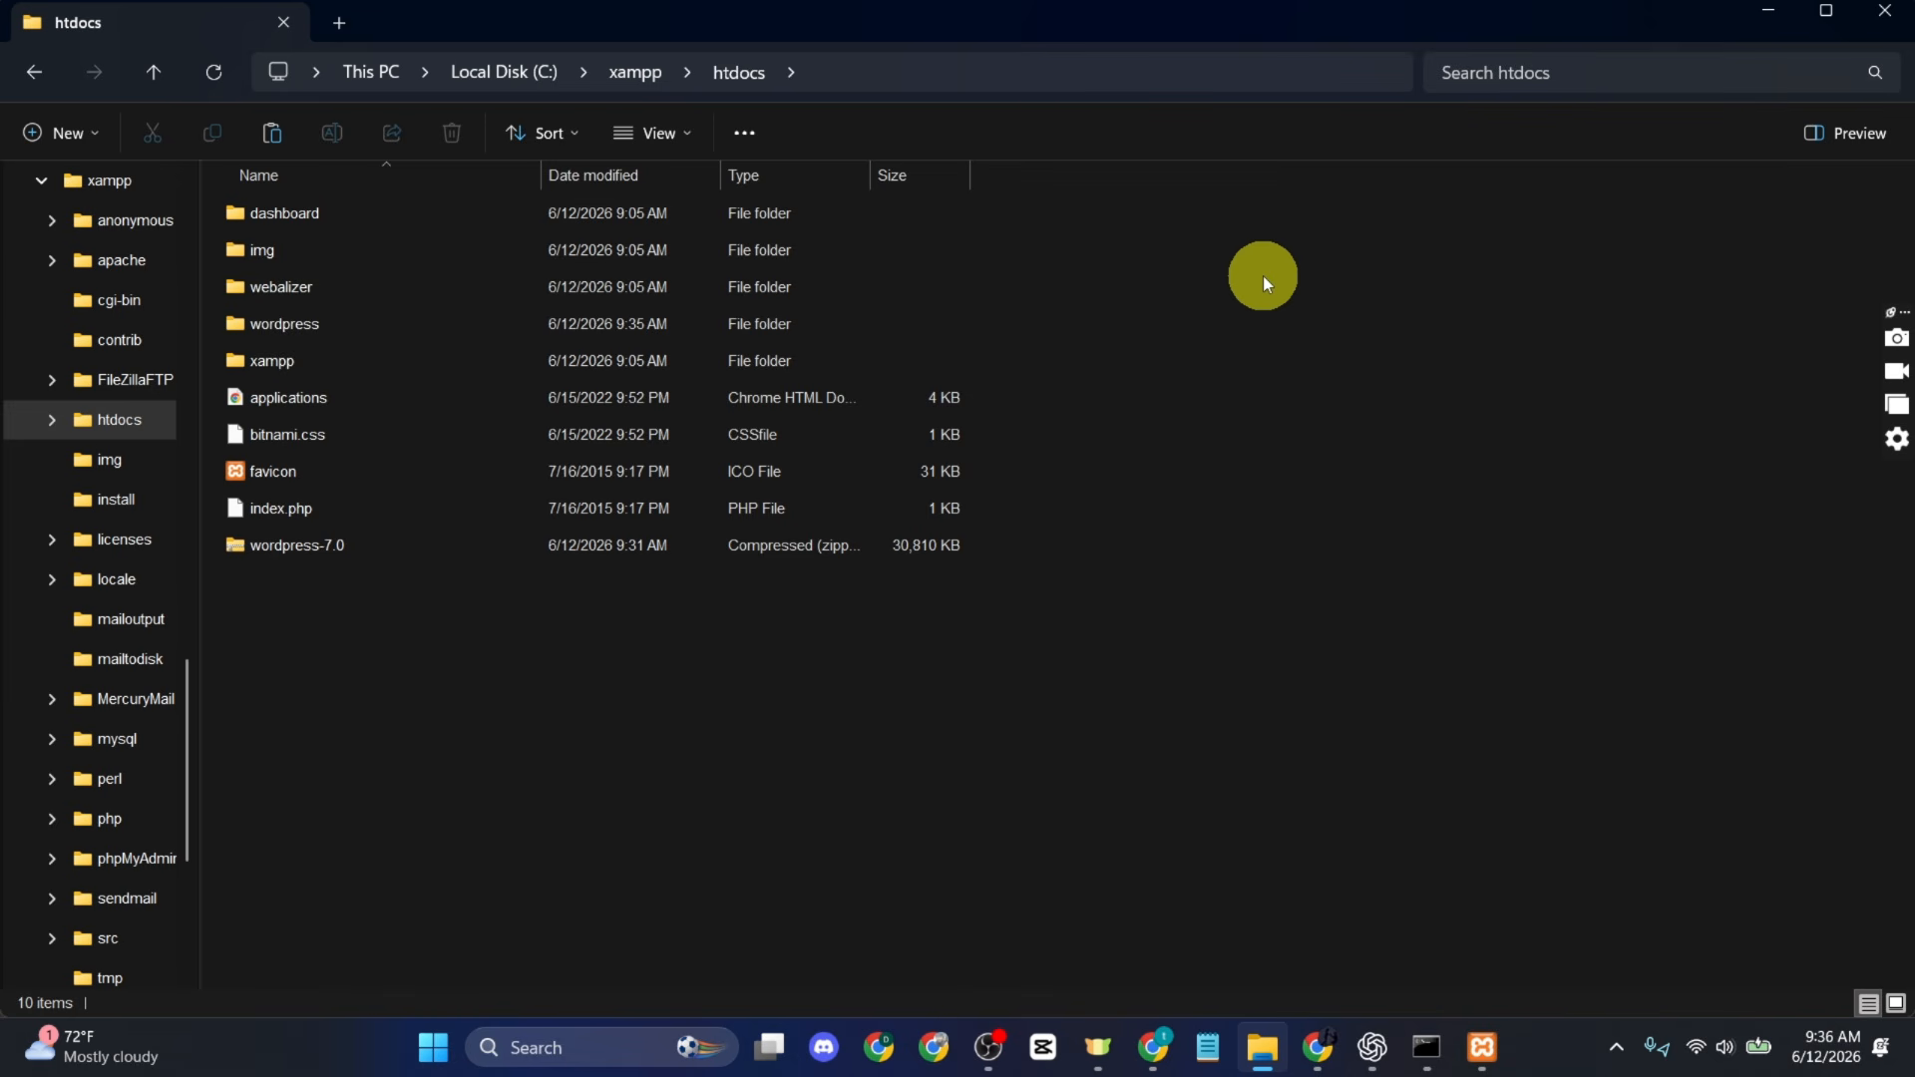
Rename the extracted wordpress folder in htdocs to mywordpress.
left_click(297, 328)
left_click(334, 133)
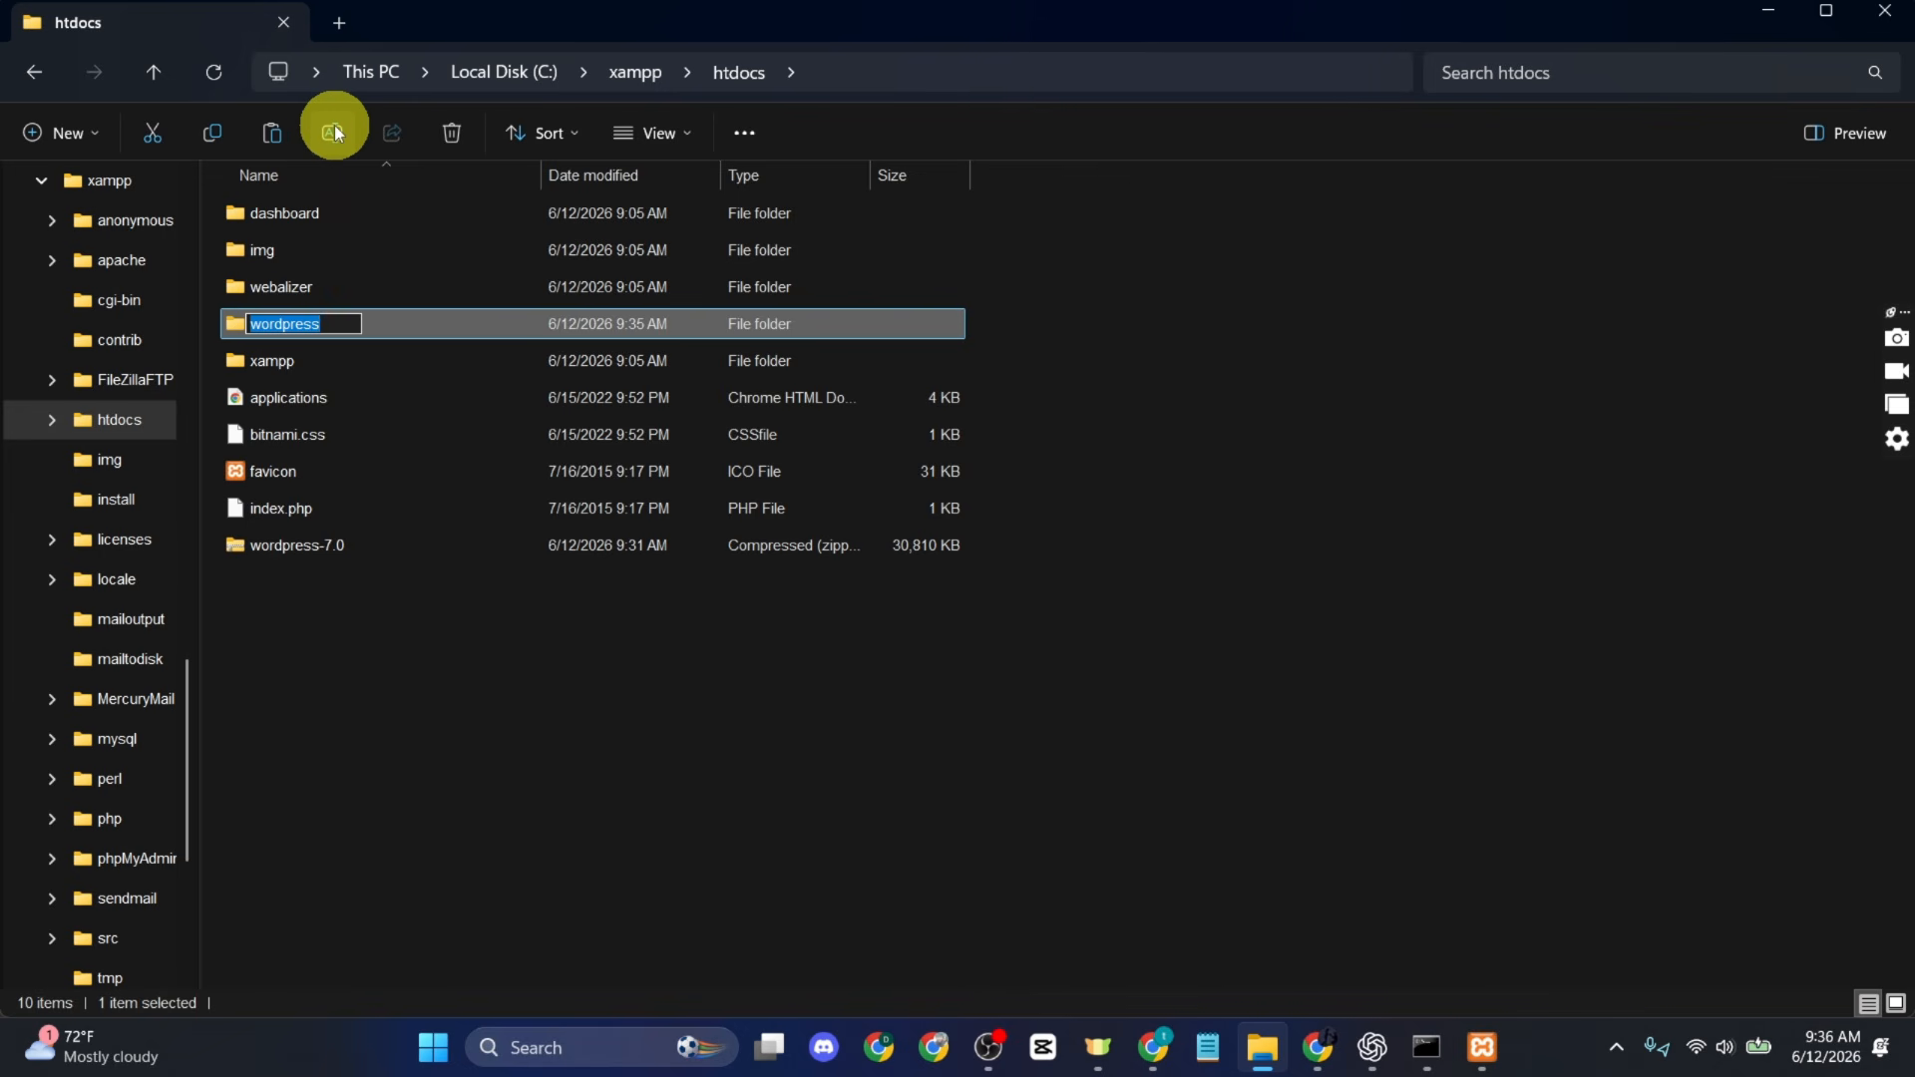
key("Home")
type("my")
key("Return")
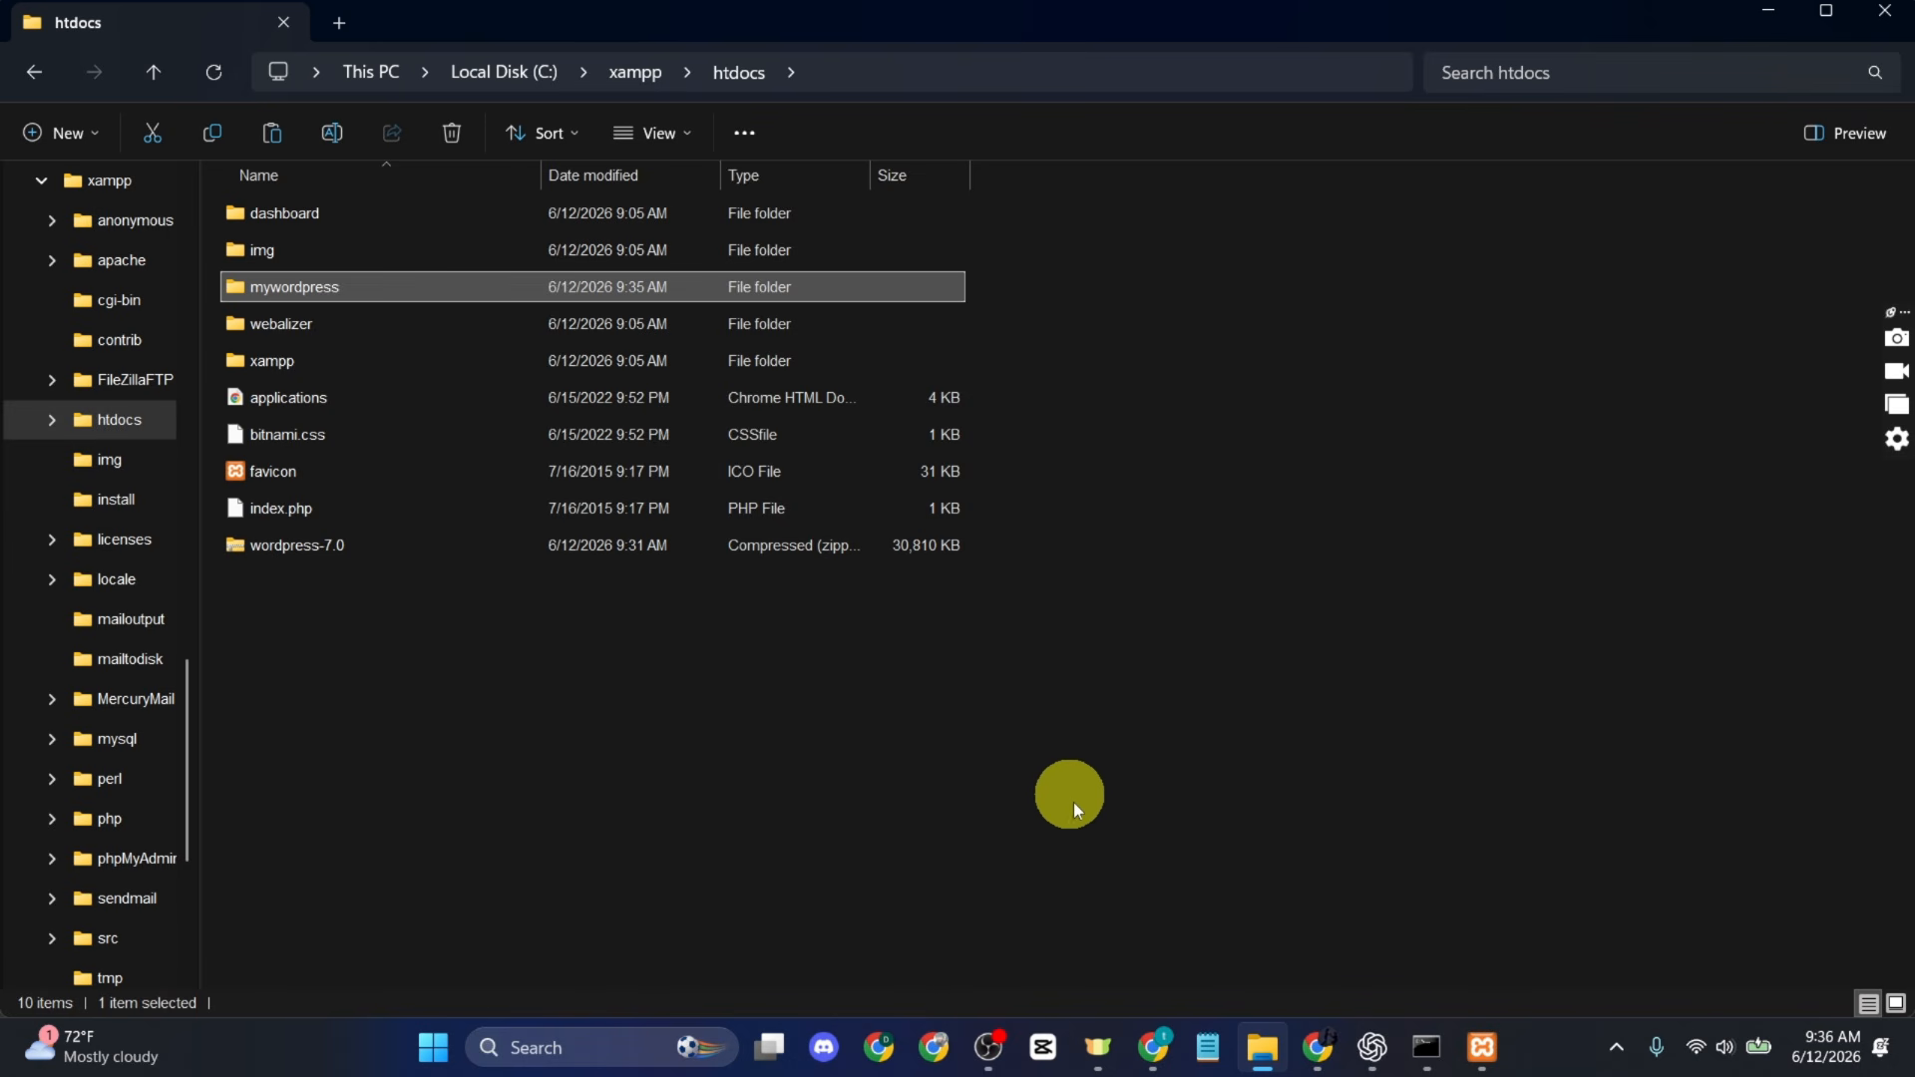
left_click(1153, 1042)
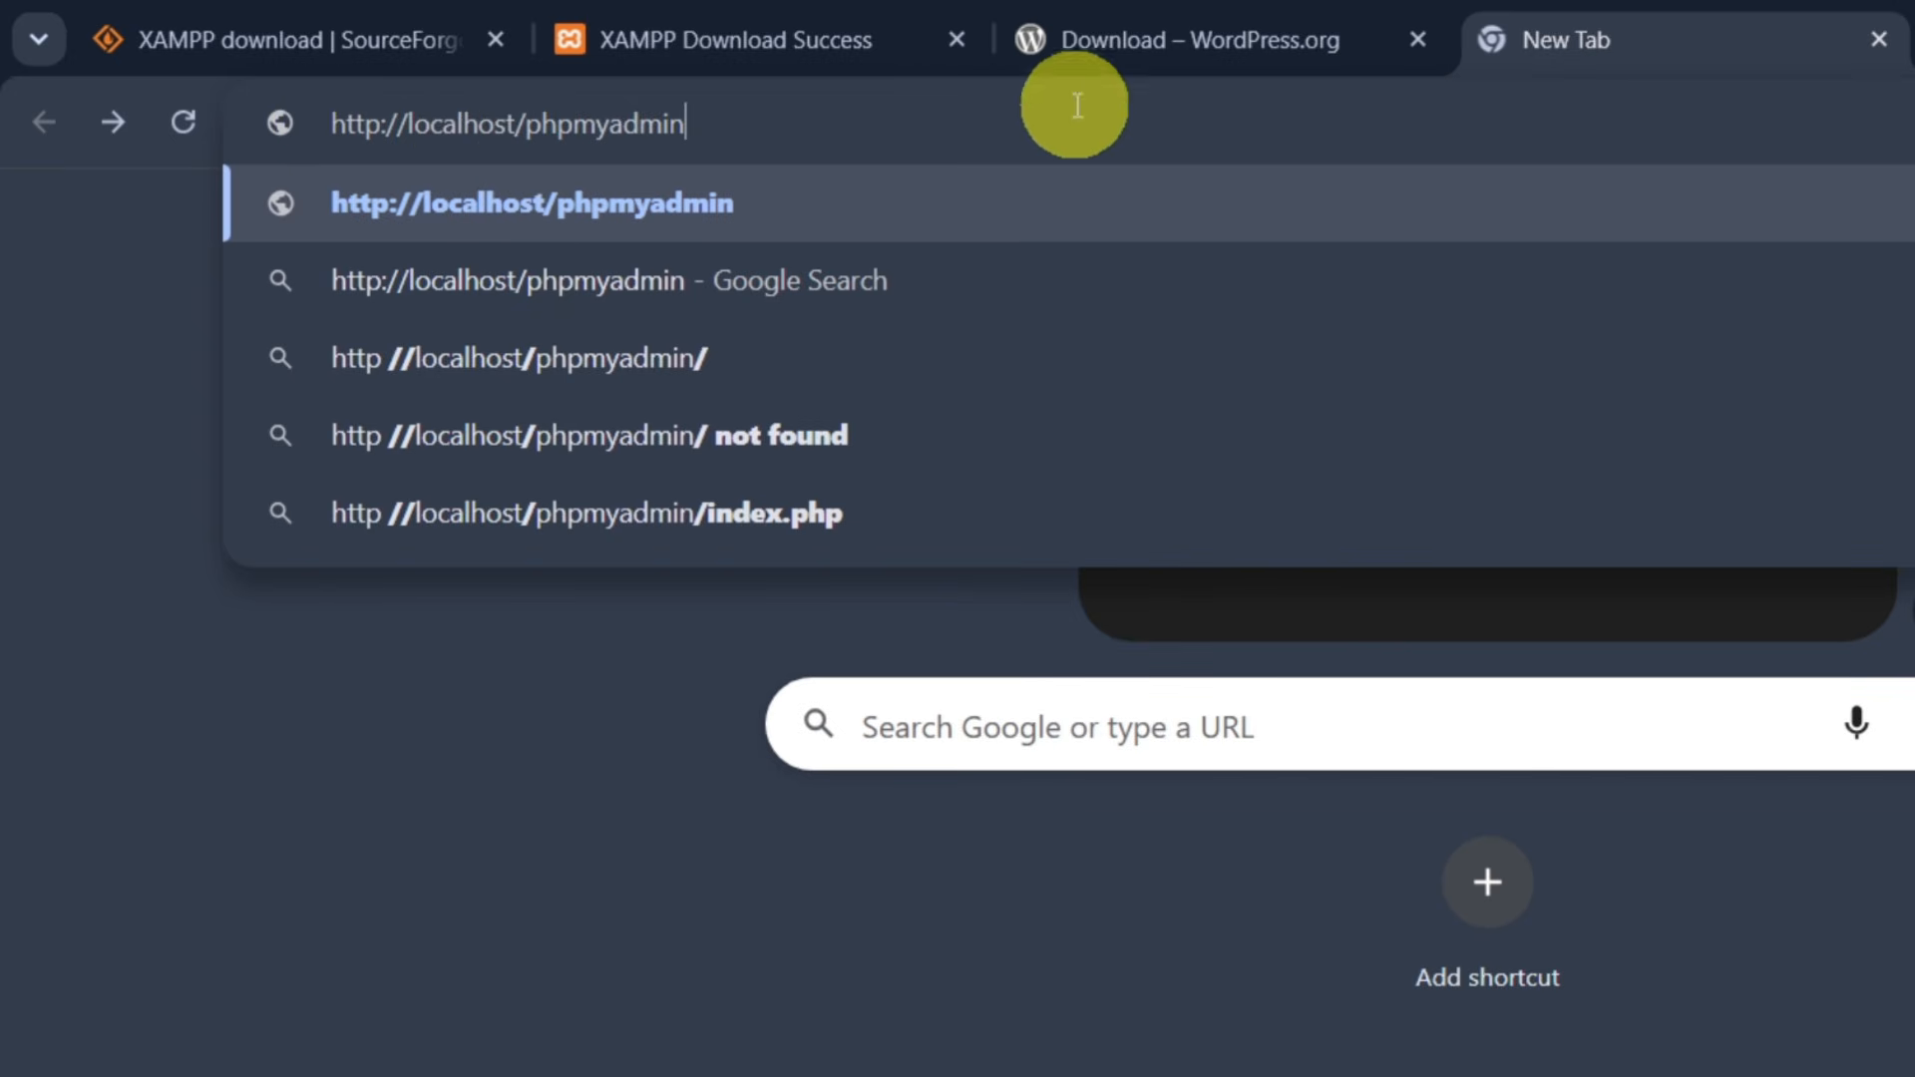
key("Return")
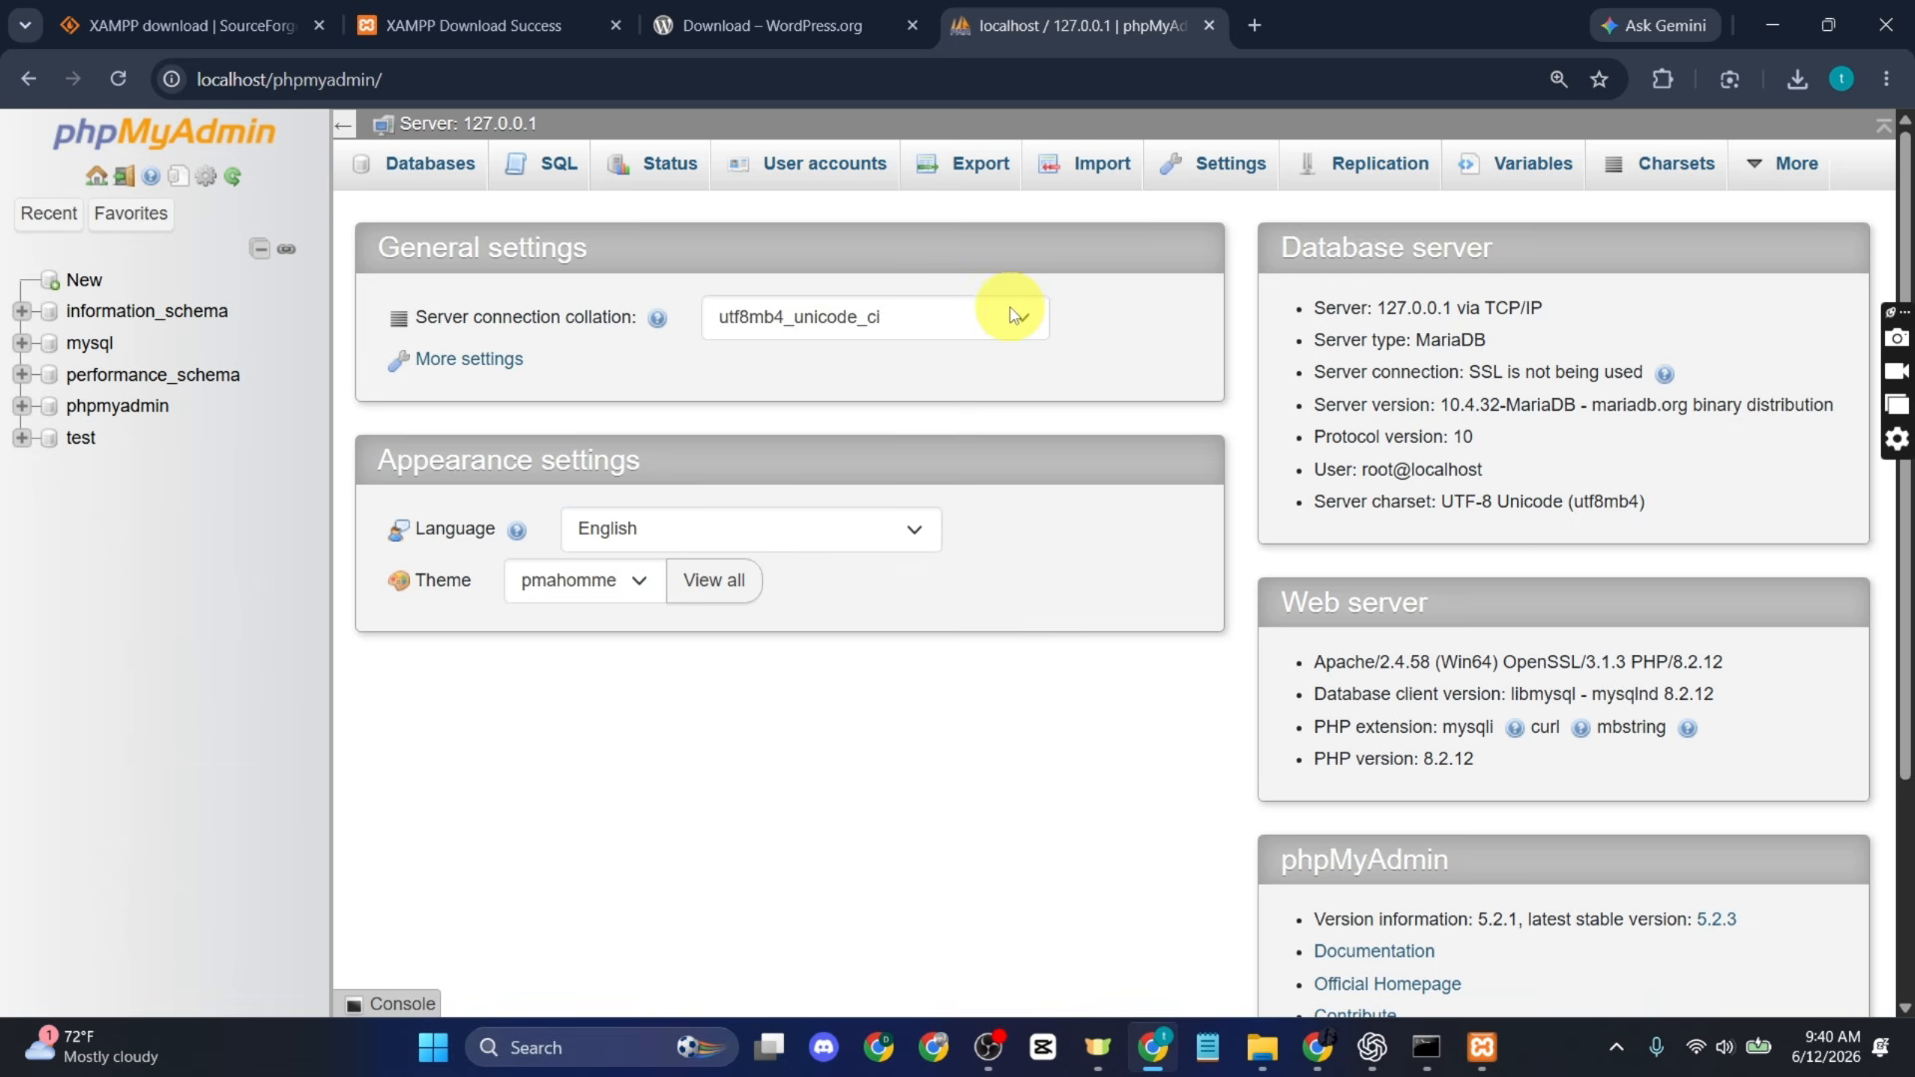
left_click(60, 292)
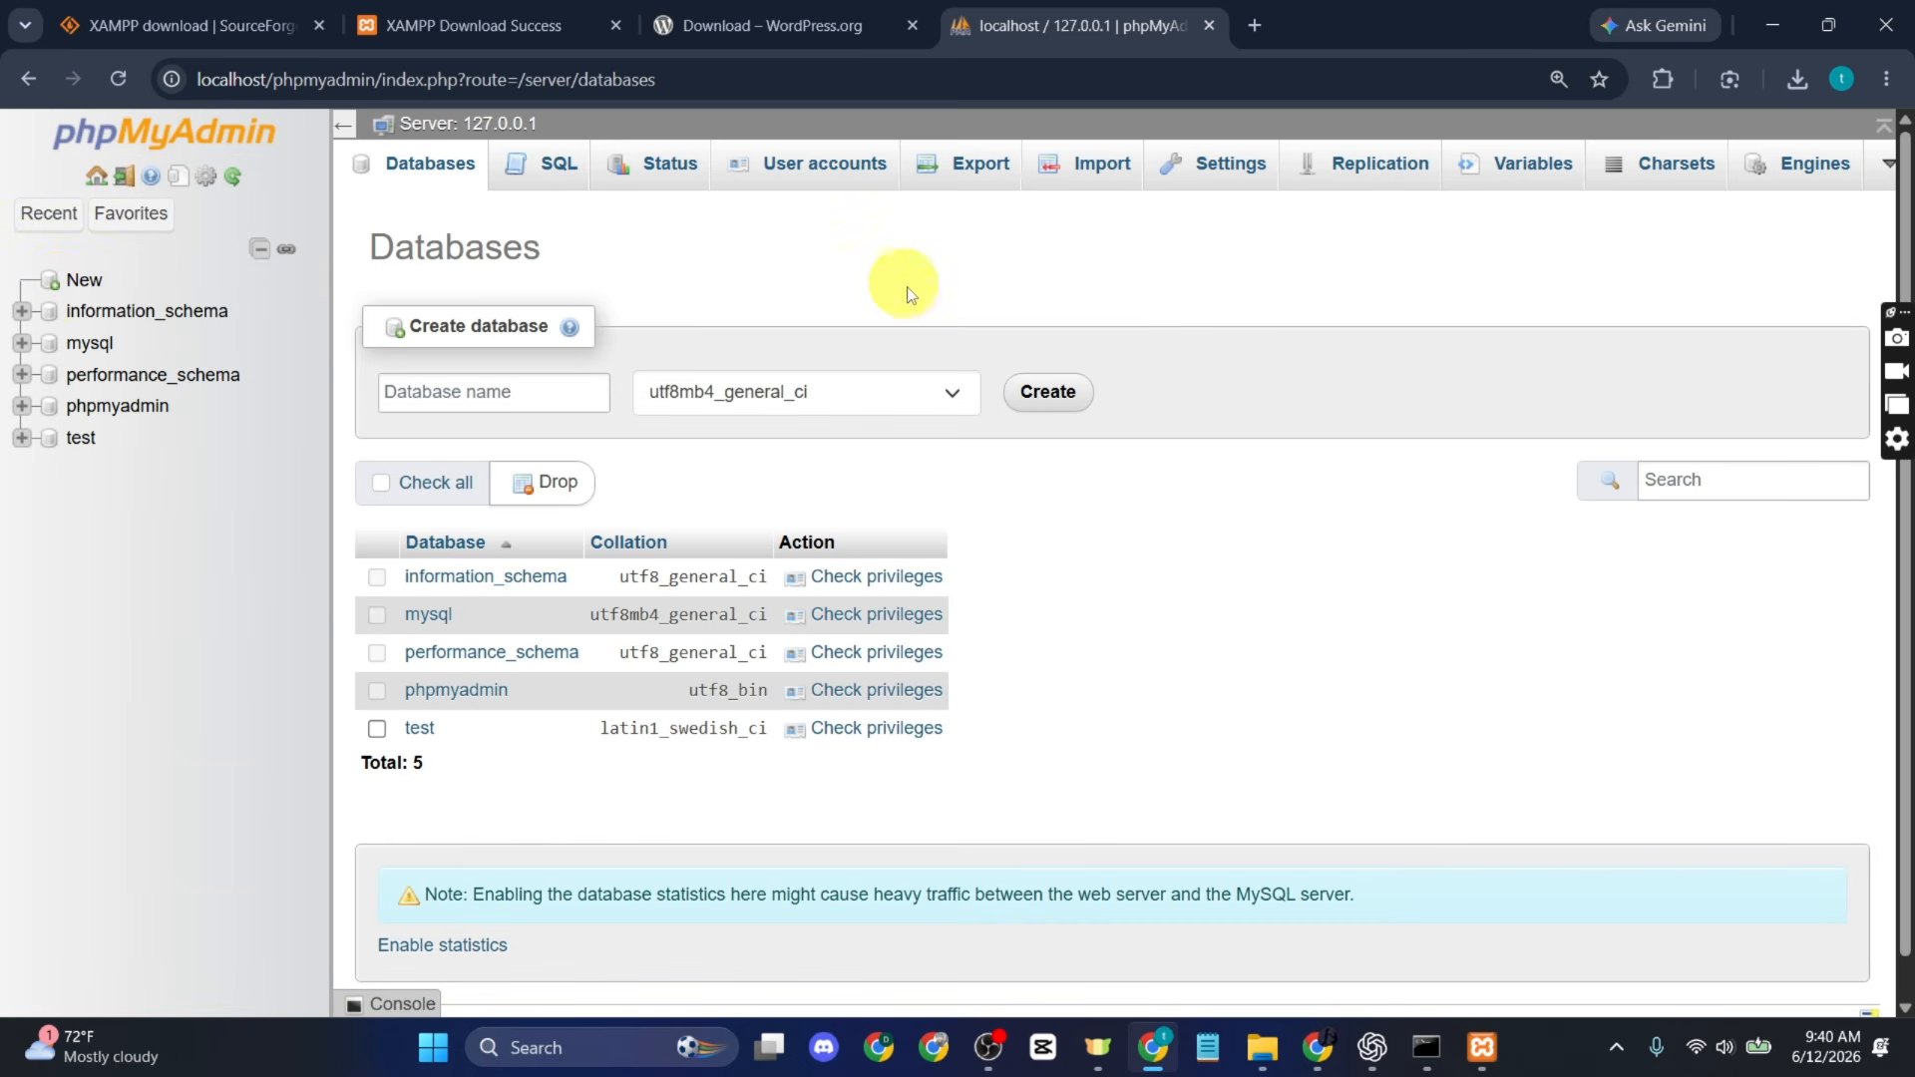
left_click(593, 391)
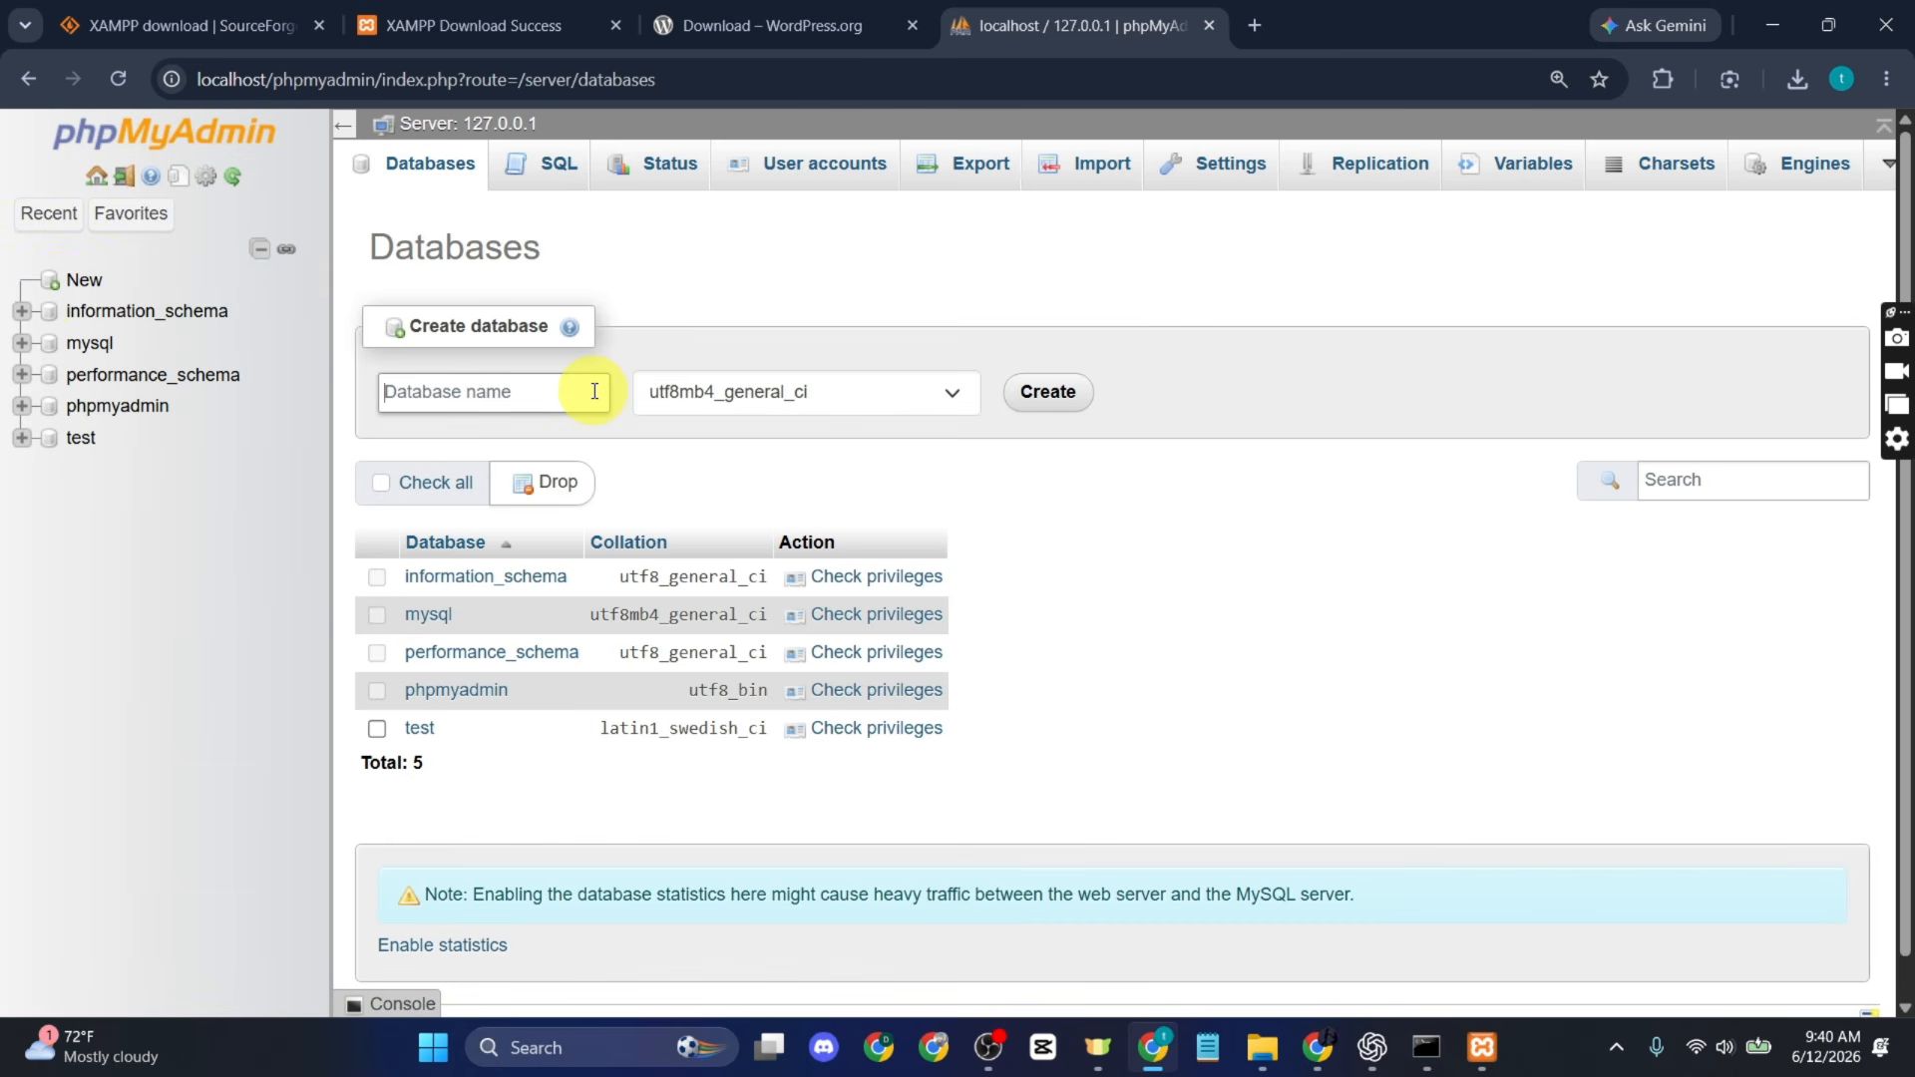
type("mywordpress")
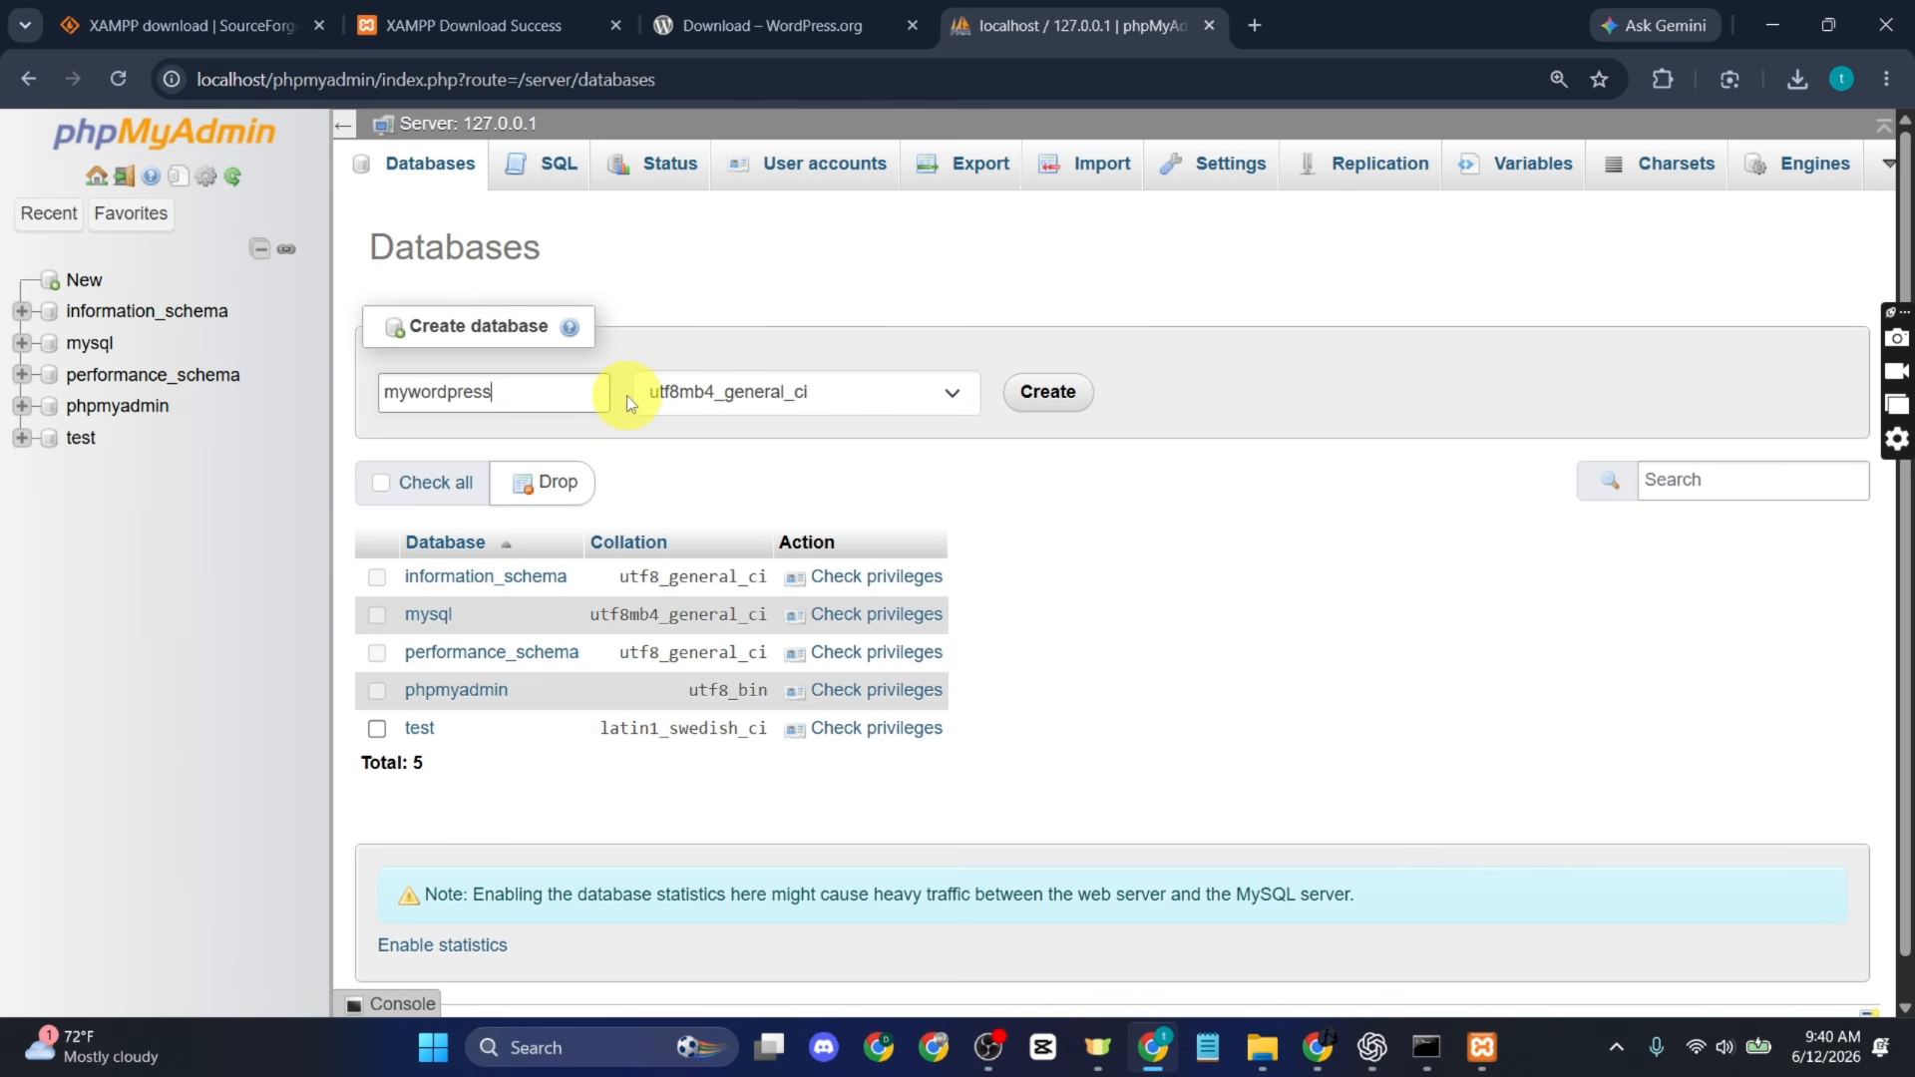
left_click(1032, 394)
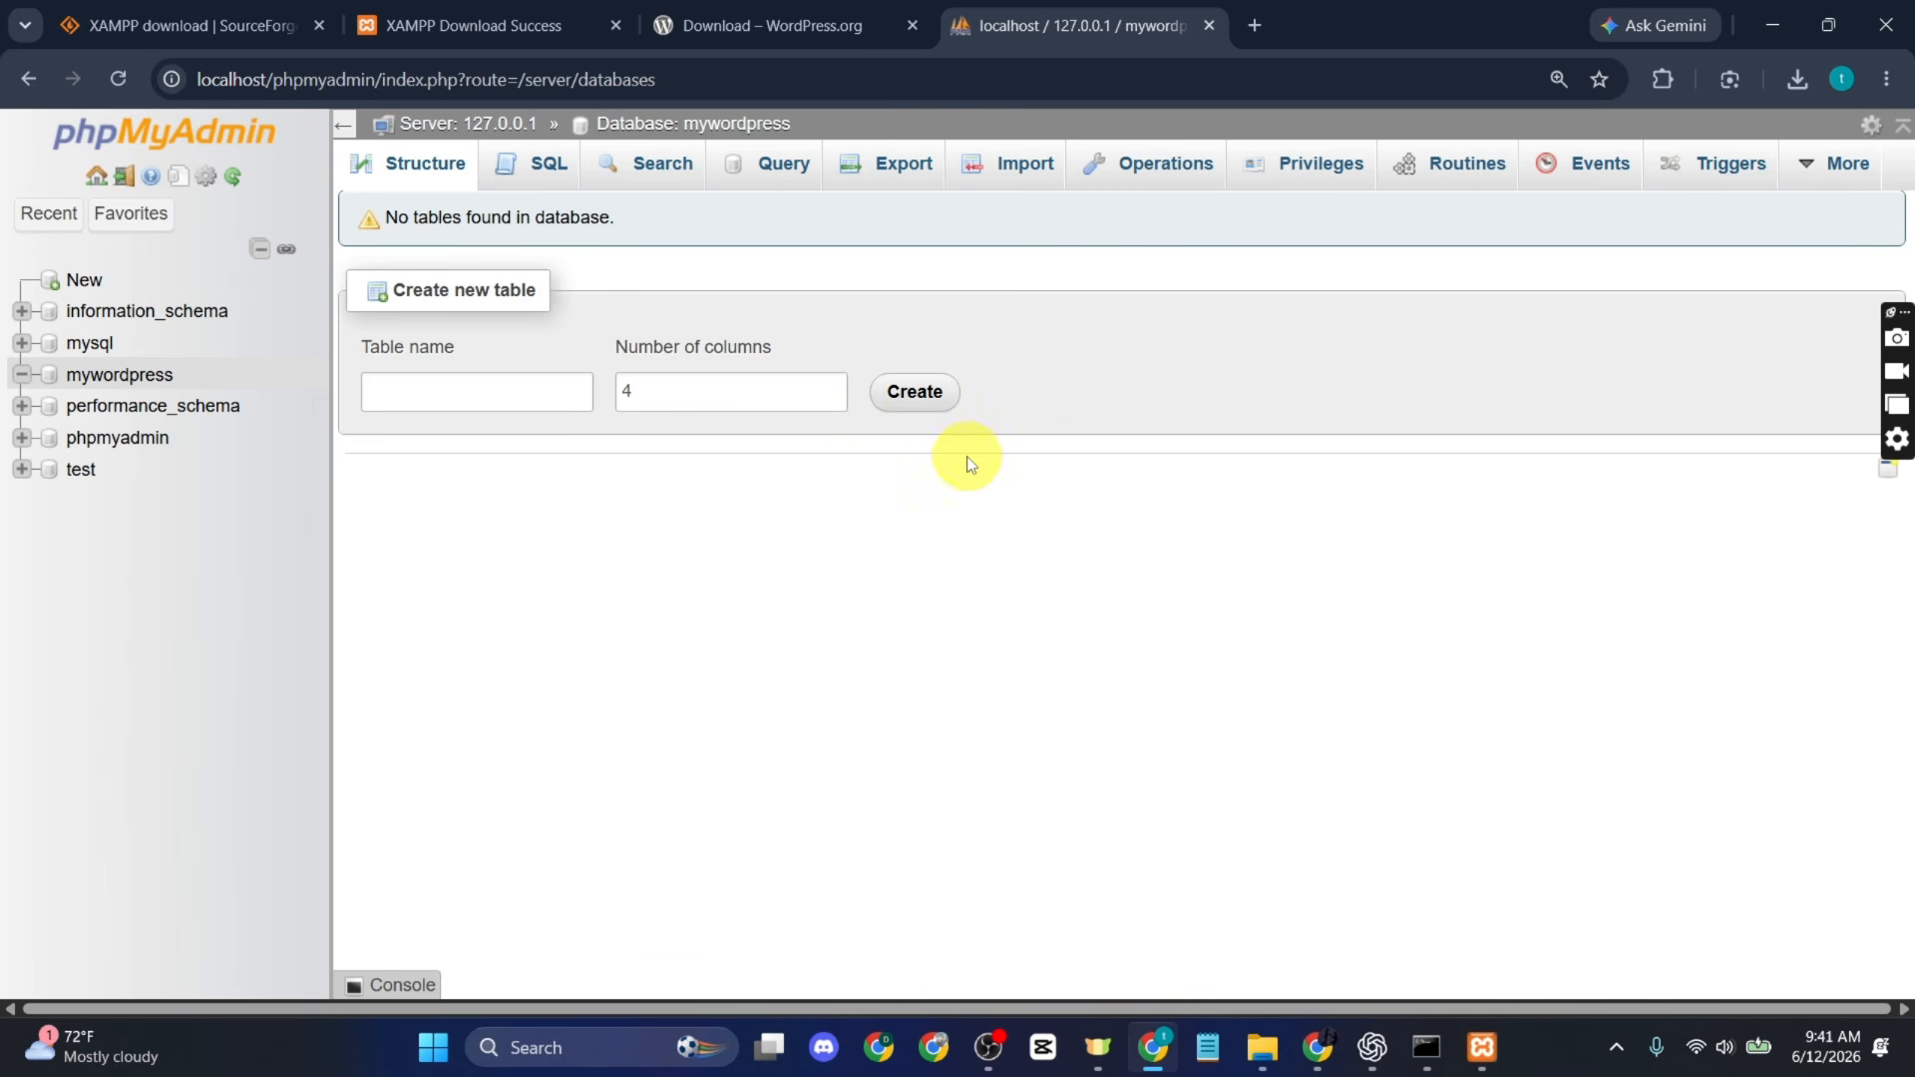
left_click(1264, 26)
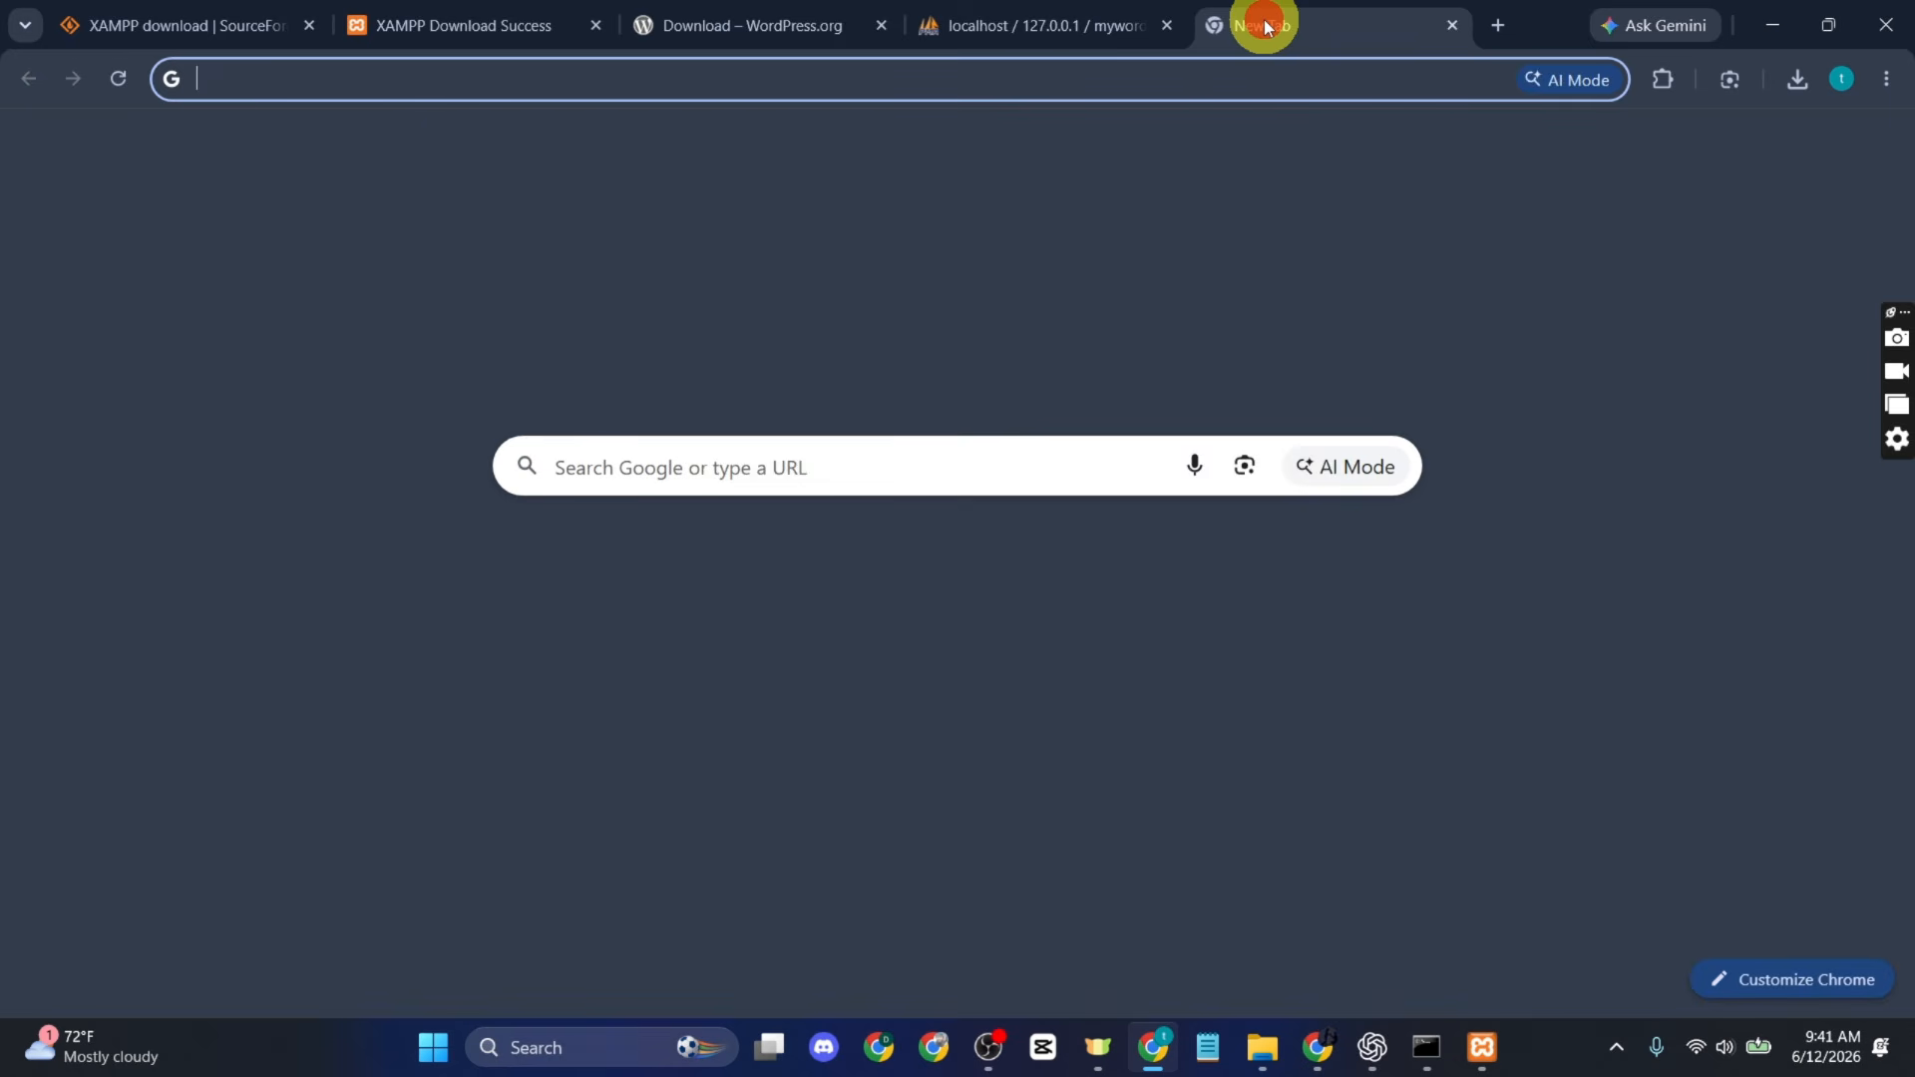
type("http")
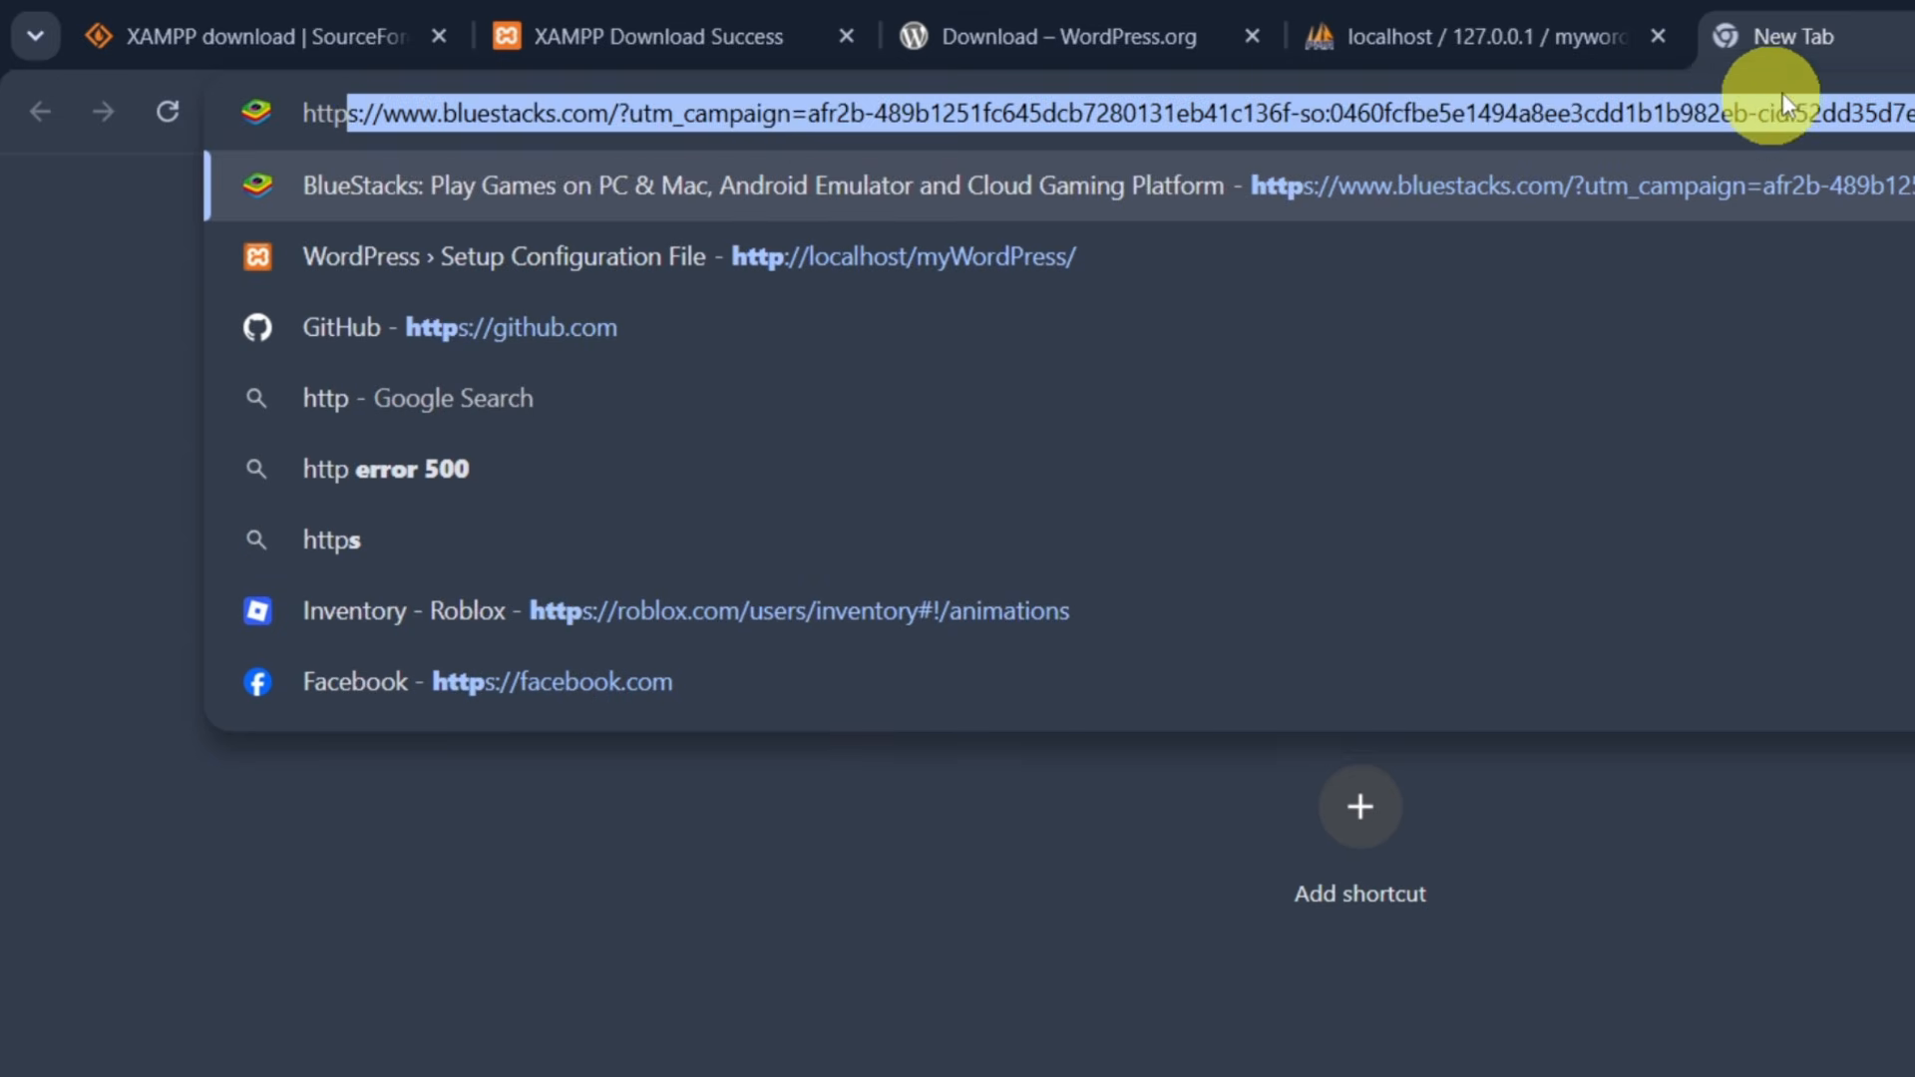
type("://localhost/myWordPress/")
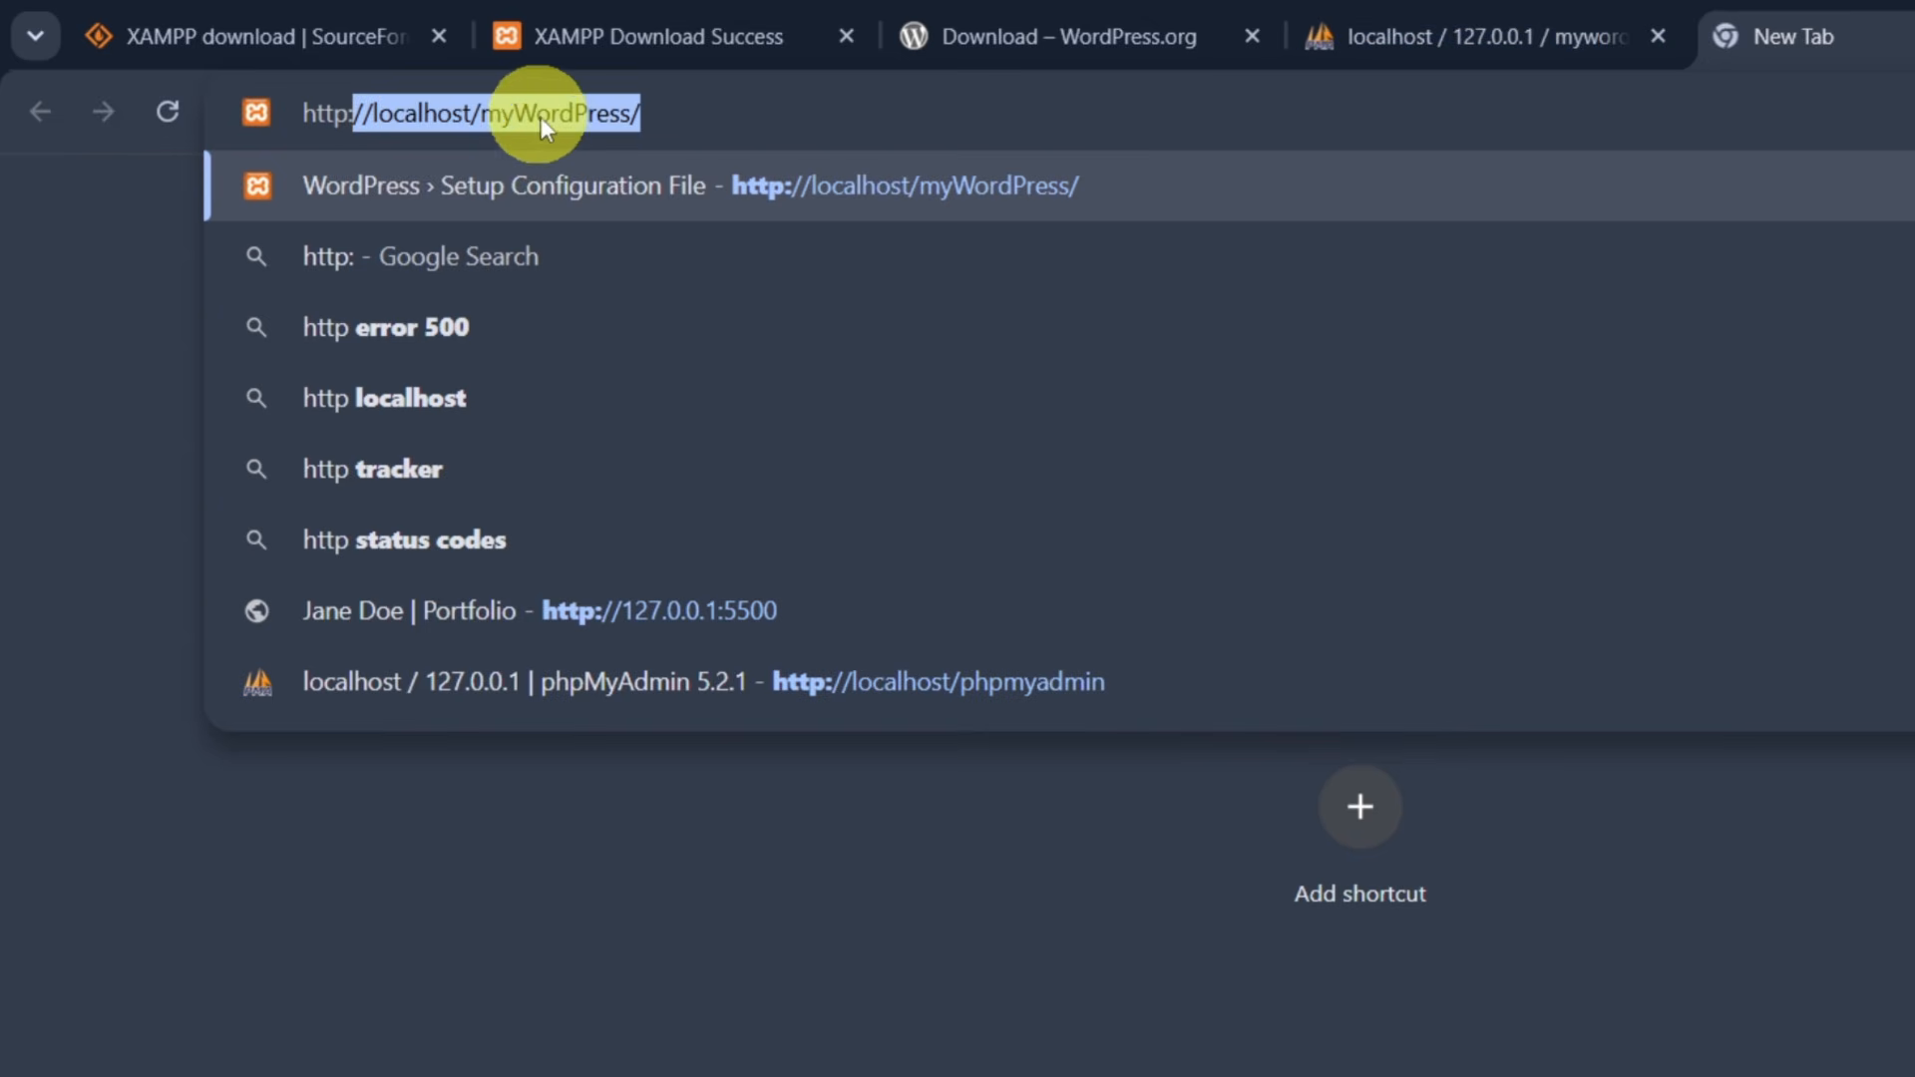
key("Return")
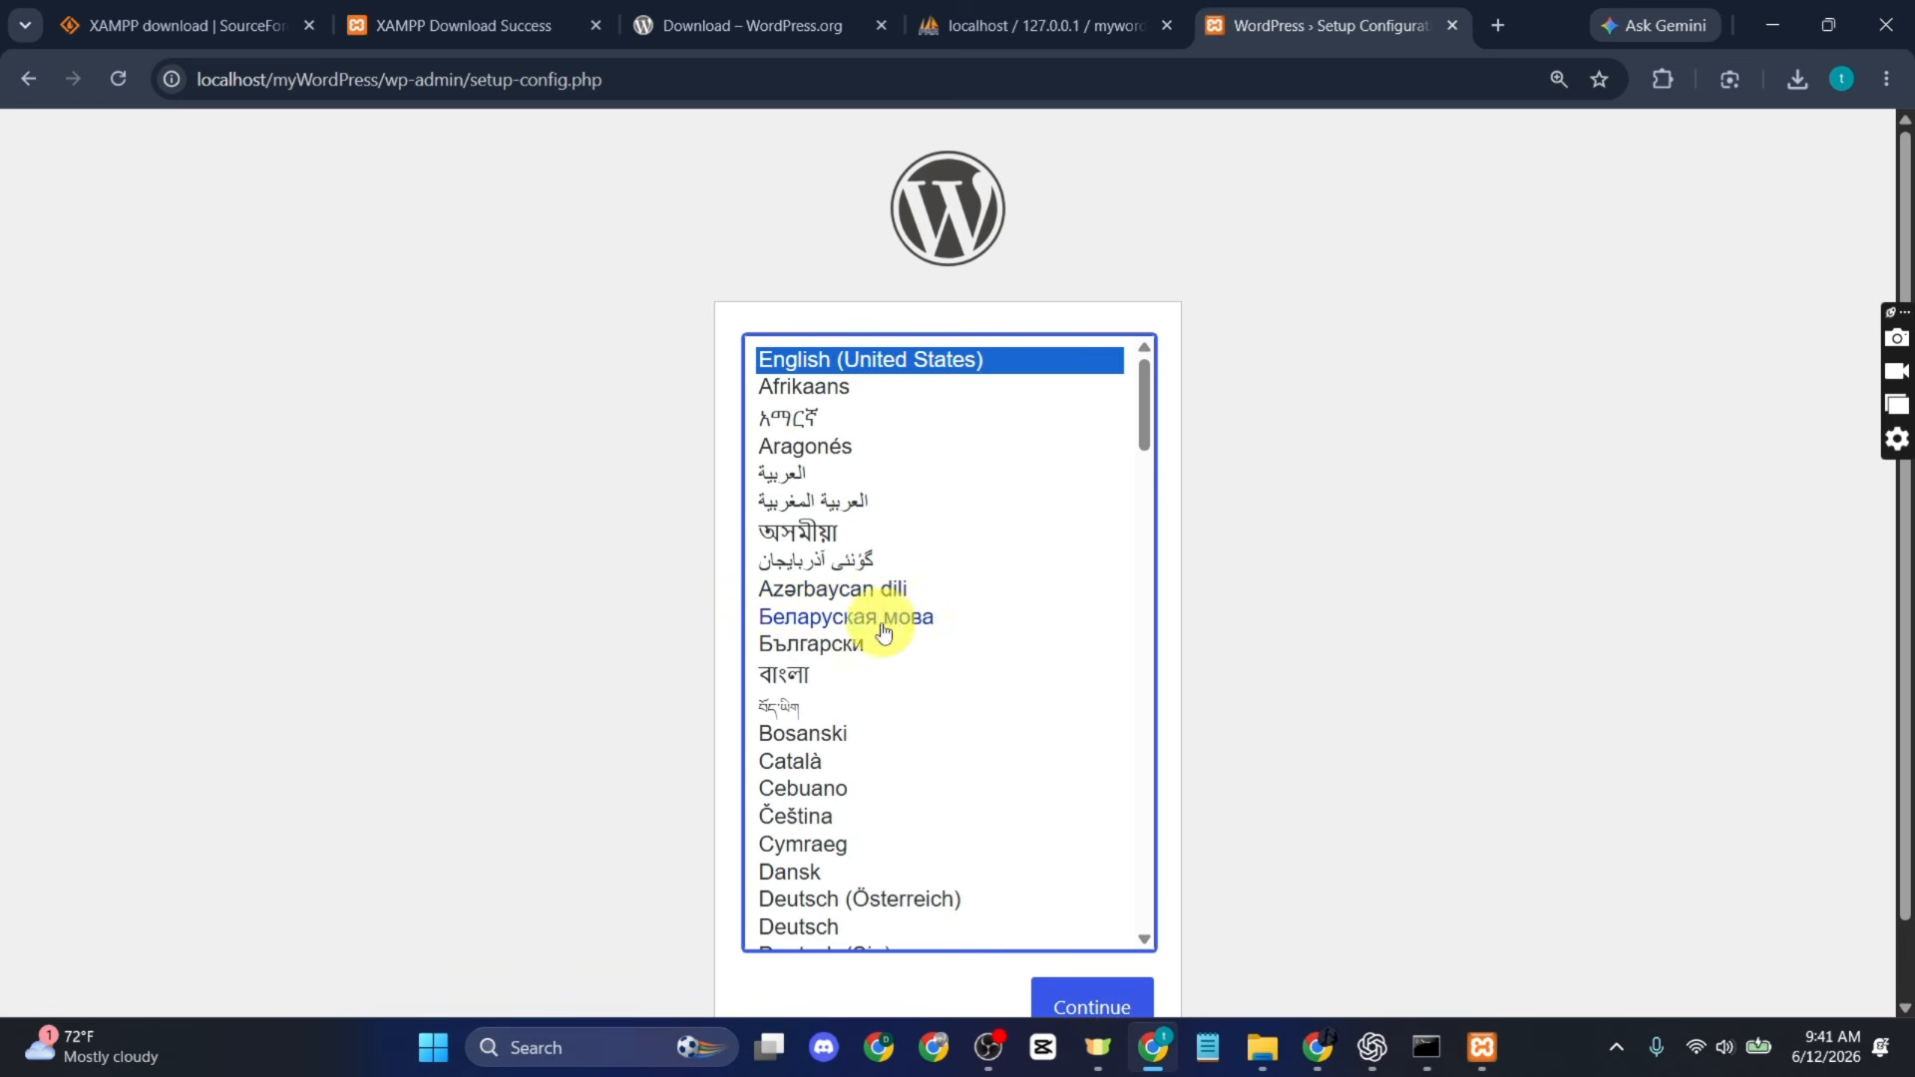
scroll(1198, 942, "down", 1)
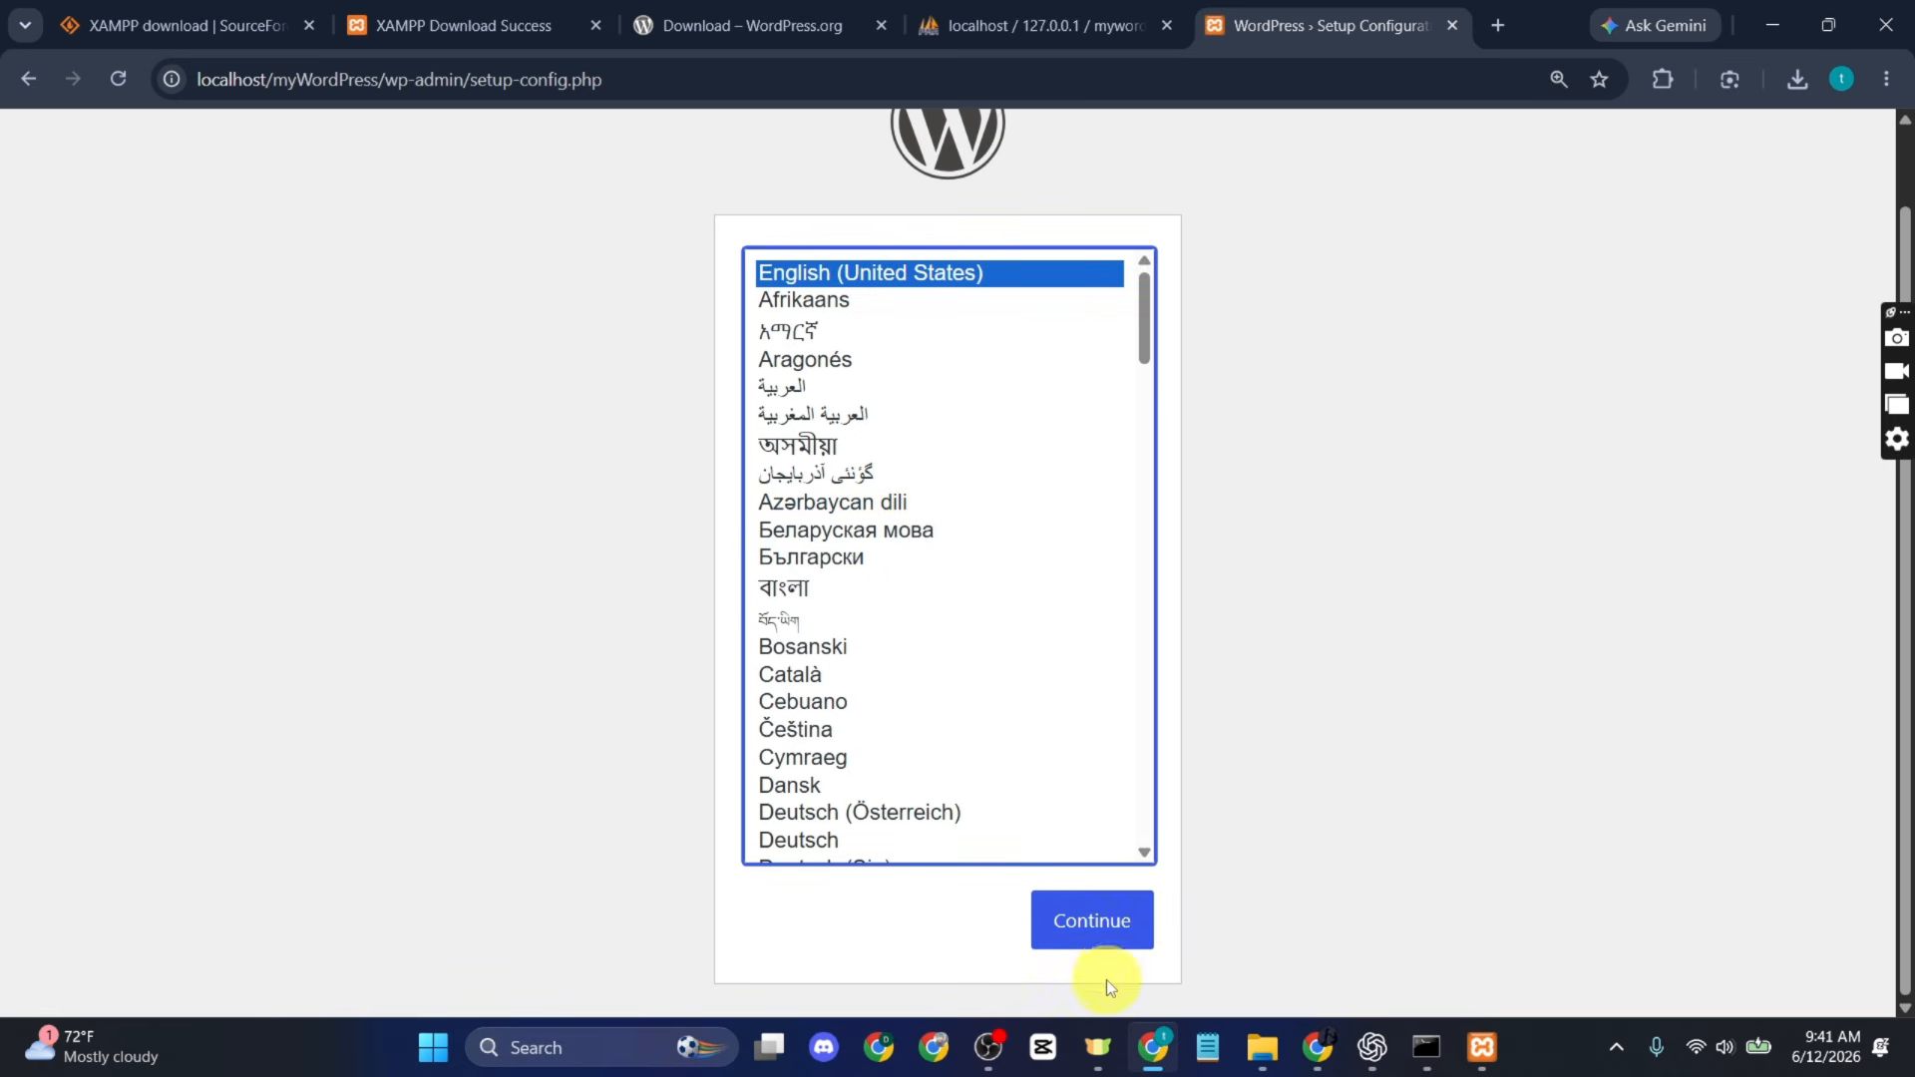
left_click(1105, 923)
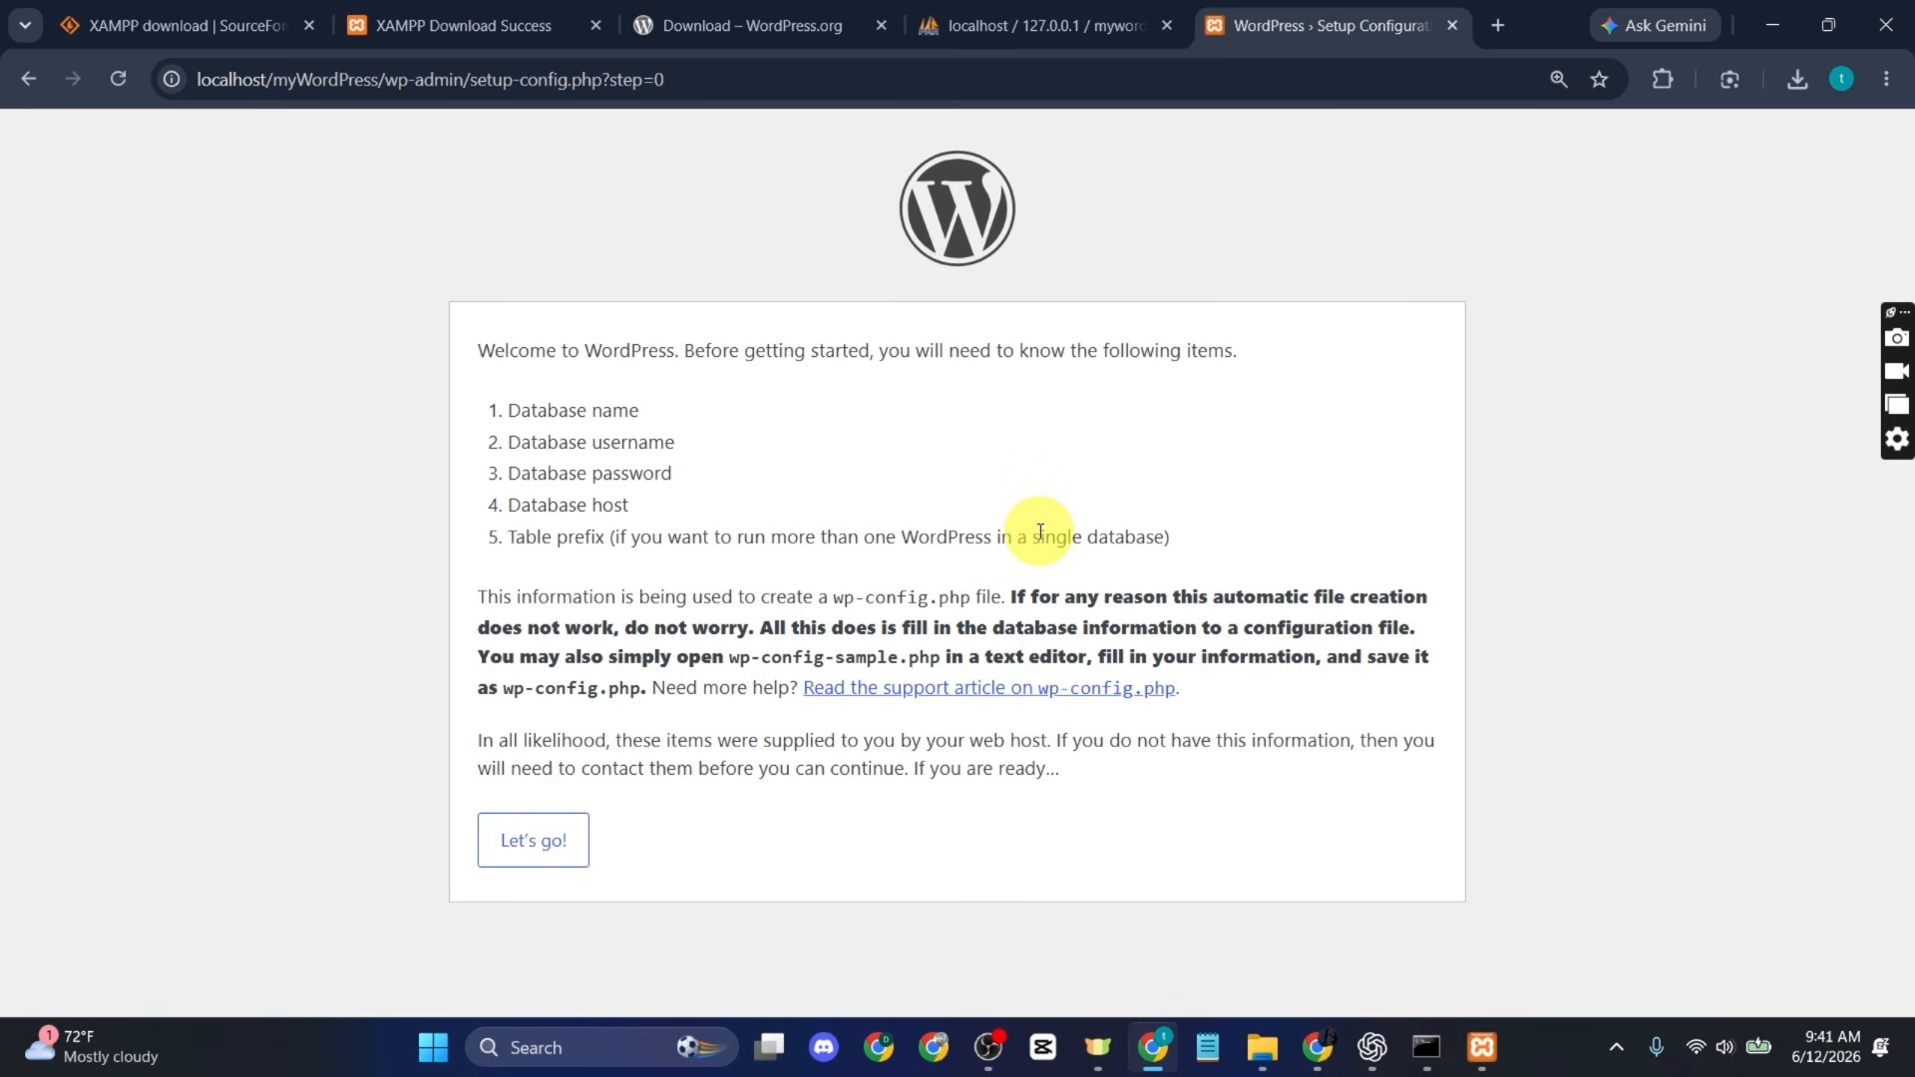
left_click(570, 841)
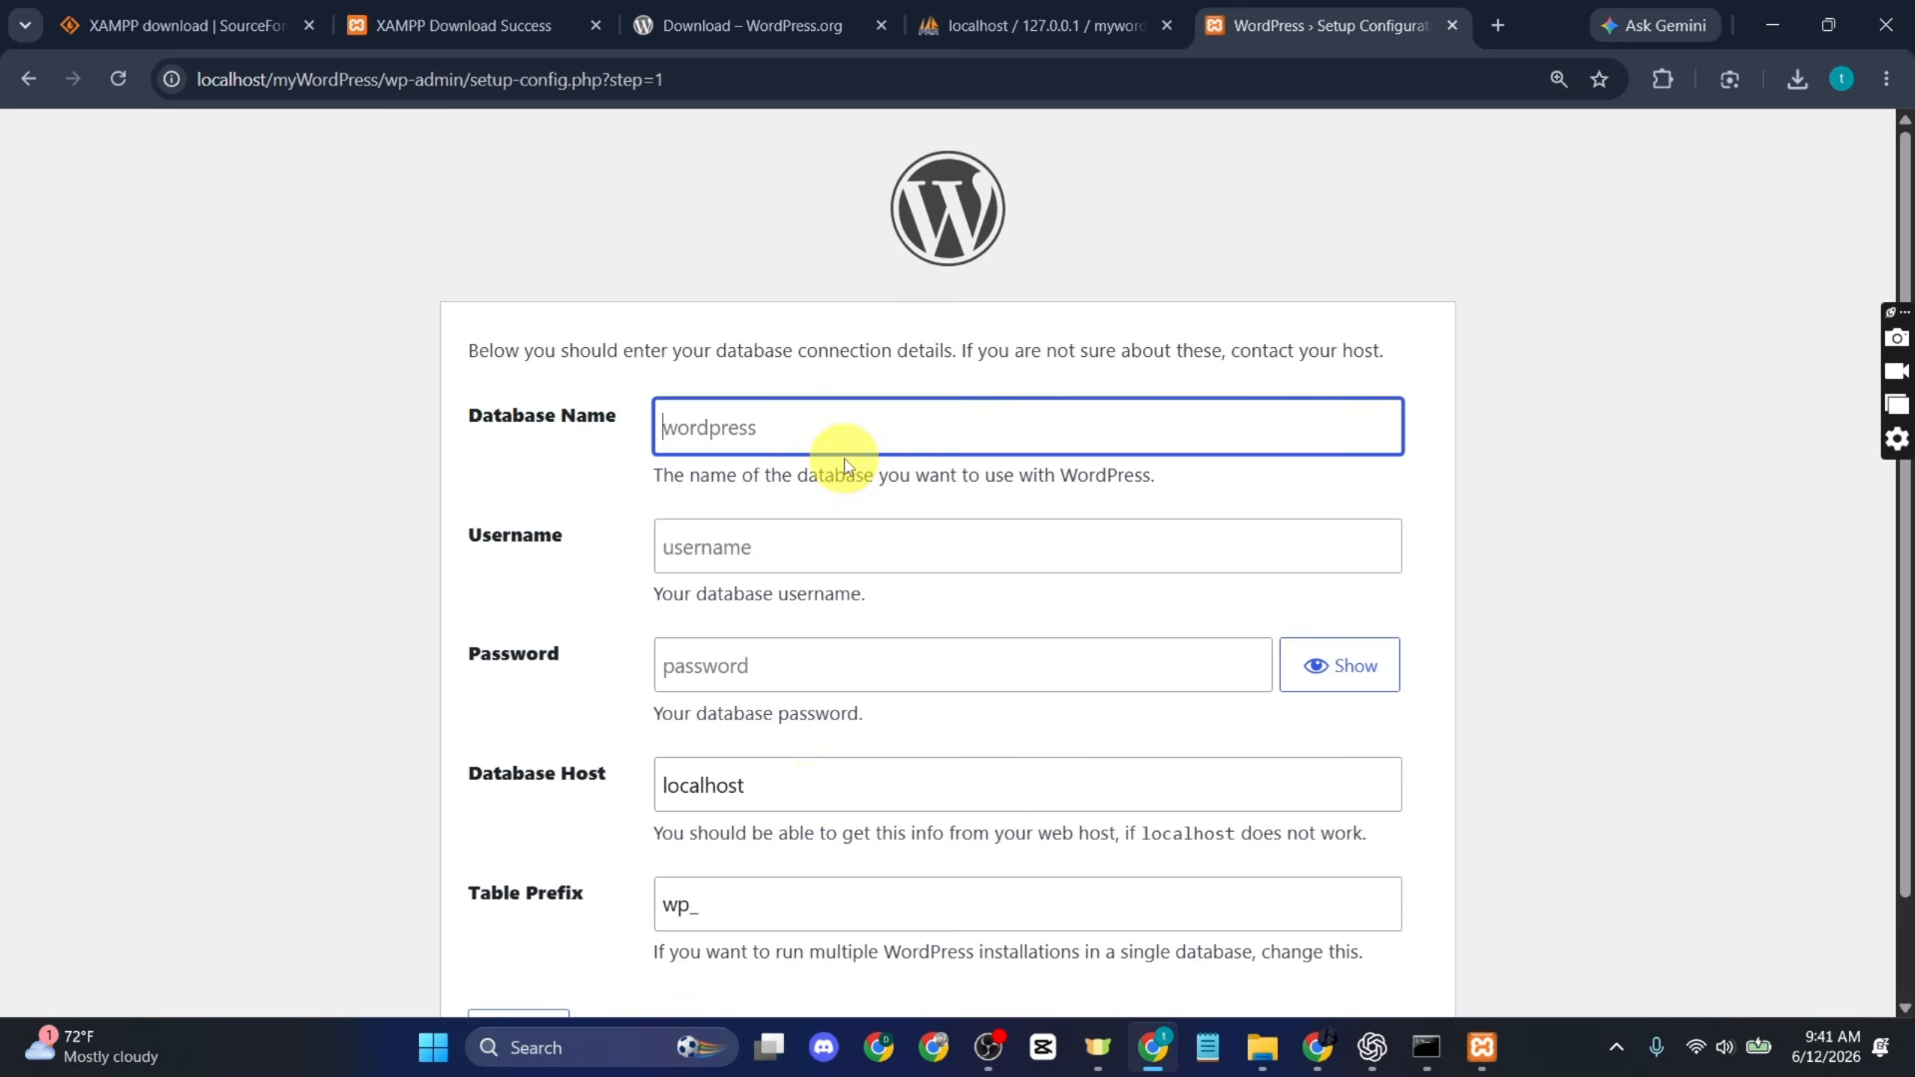
Submit the database connection details with database name mywordpress, username root and an empty password, and run the installation.
type("mywor")
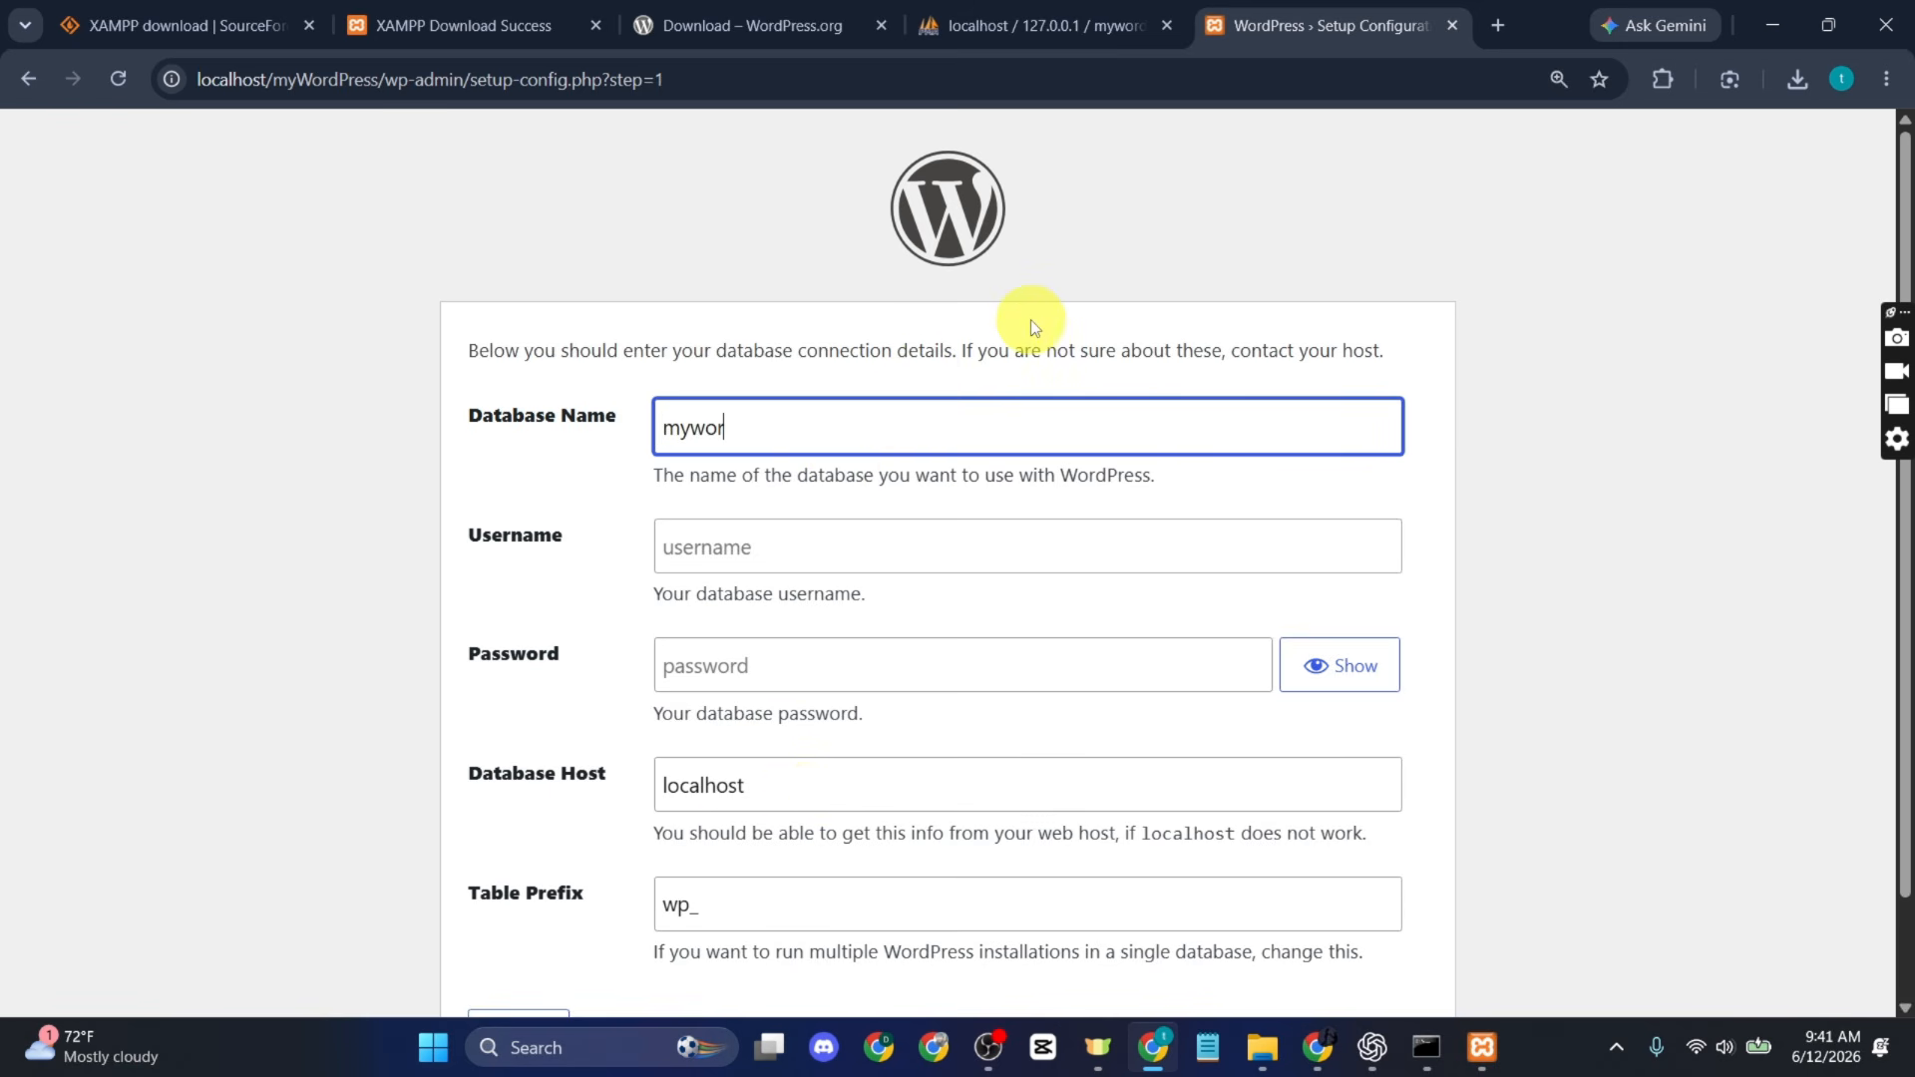
type("dpress")
scroll(1007, 379, "down", 1)
left_click(969, 443)
type("root")
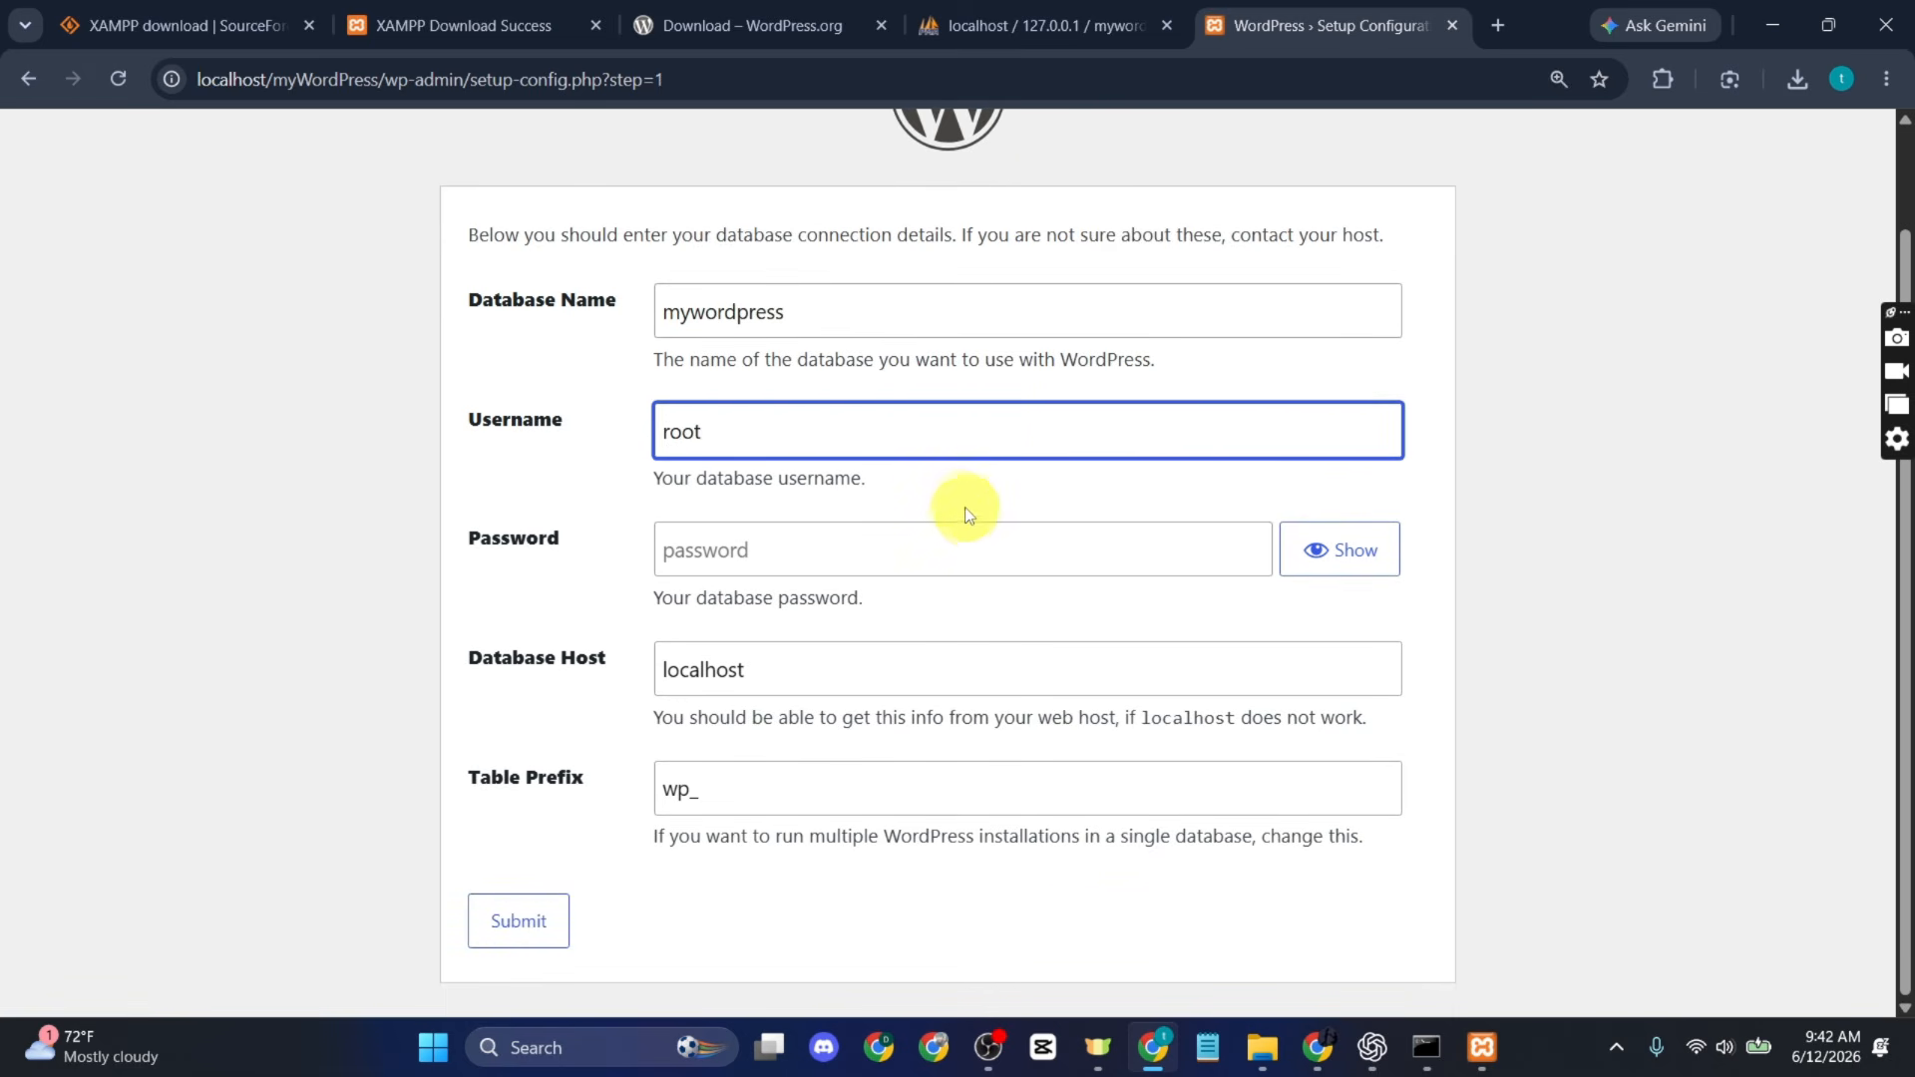
double_click(922, 449)
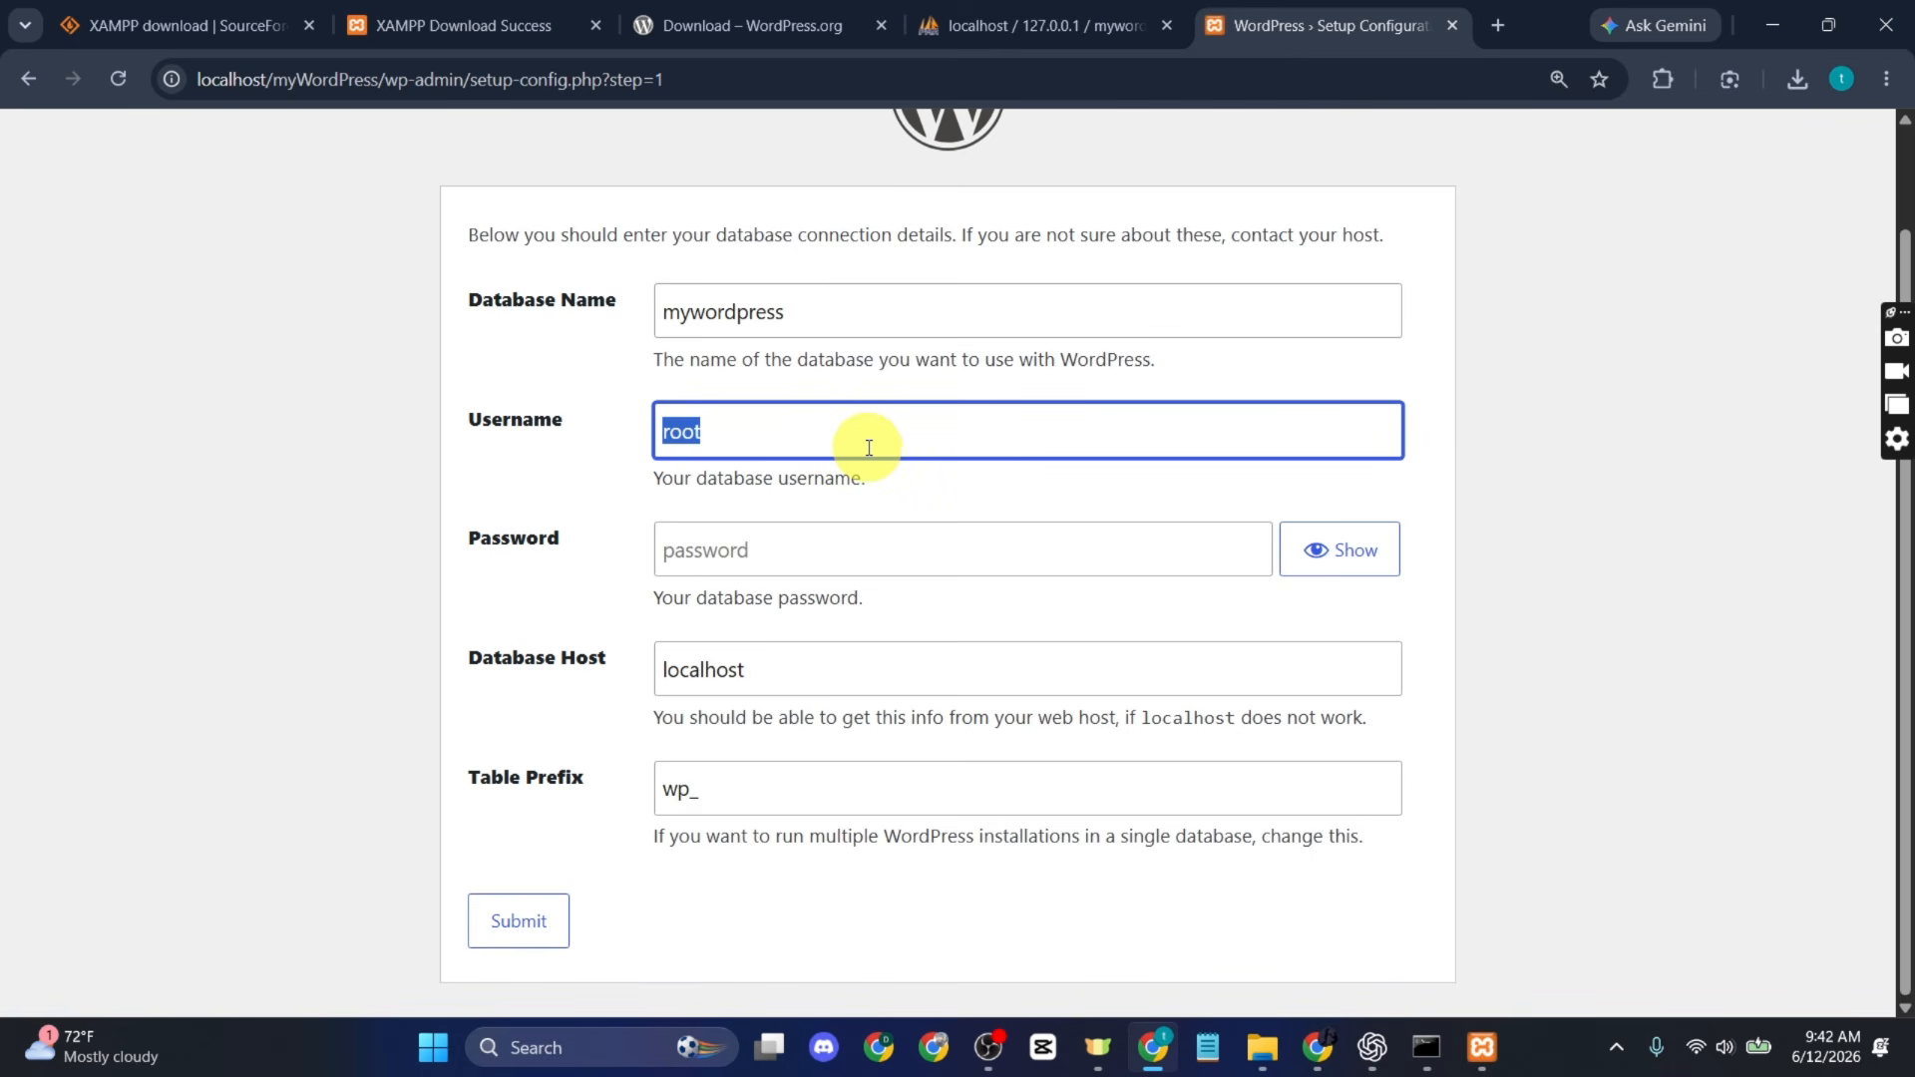
left_click(890, 550)
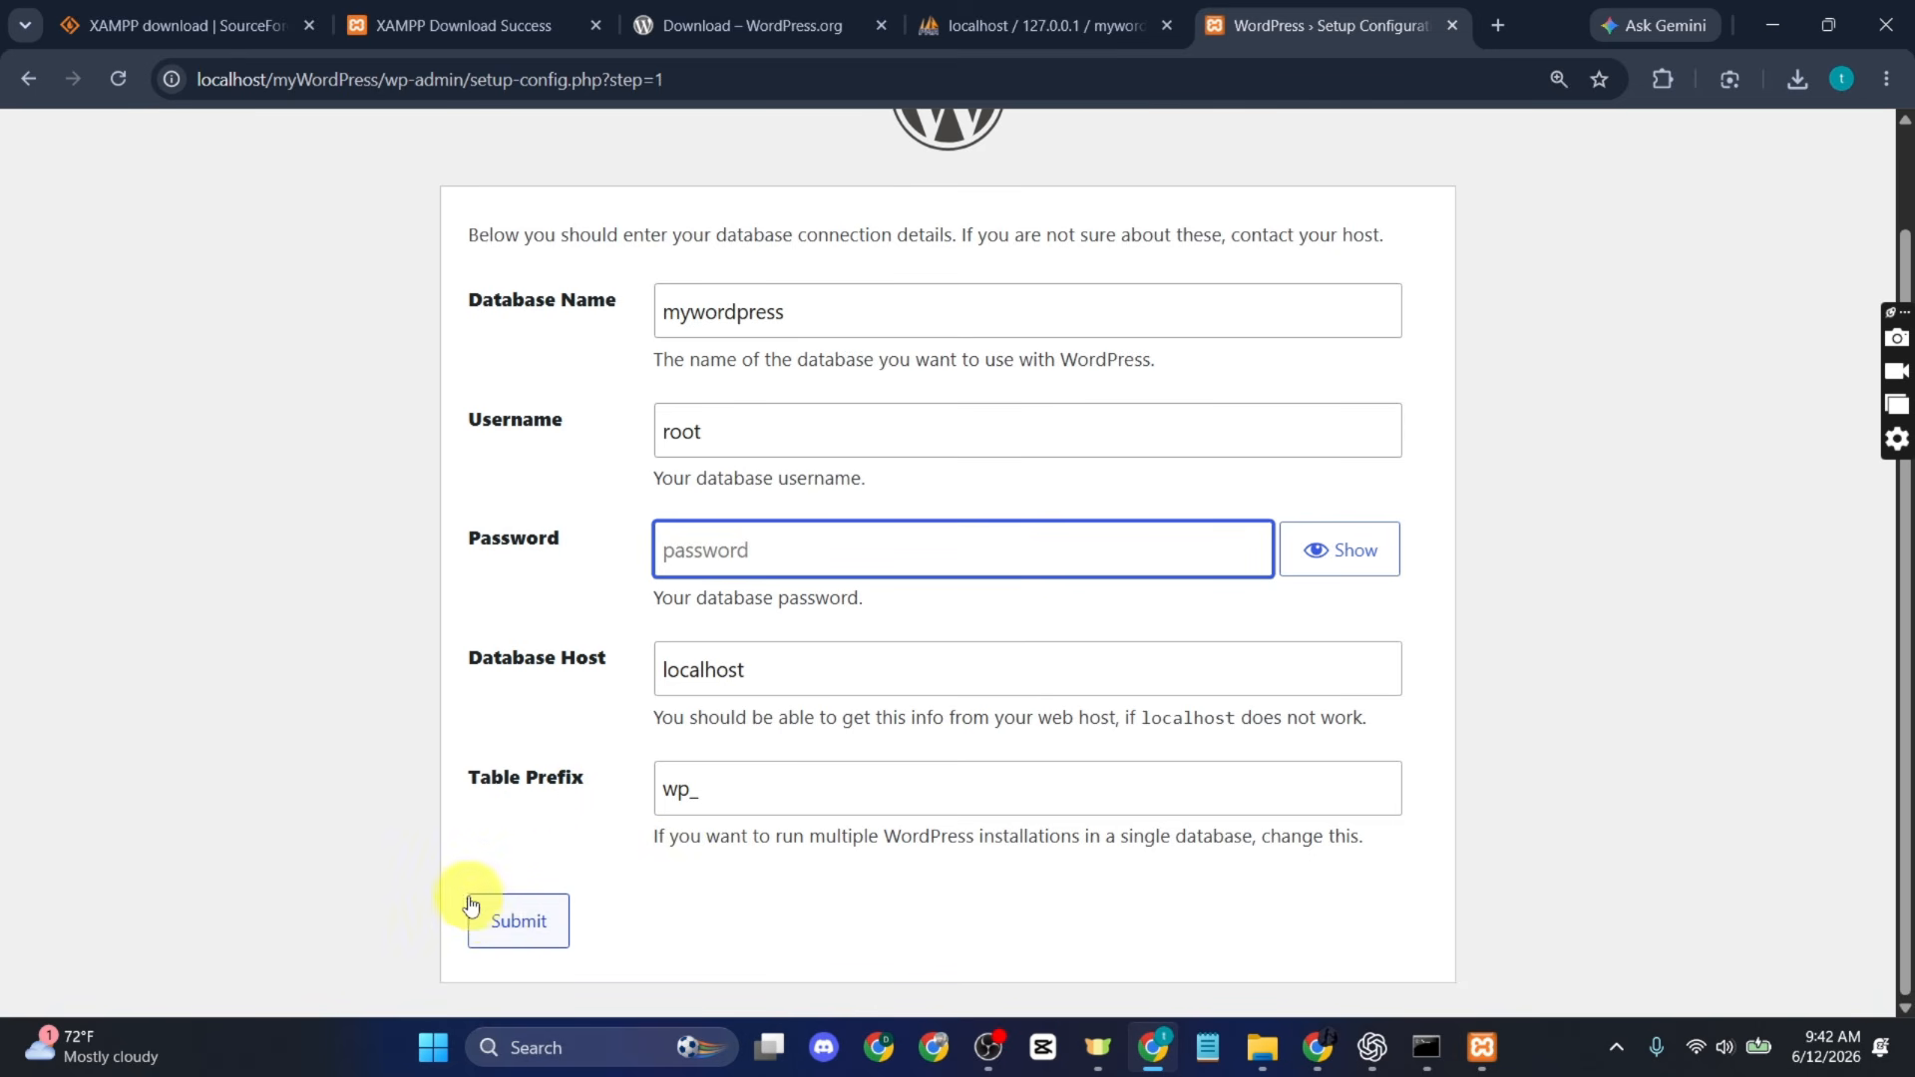
left_click(498, 920)
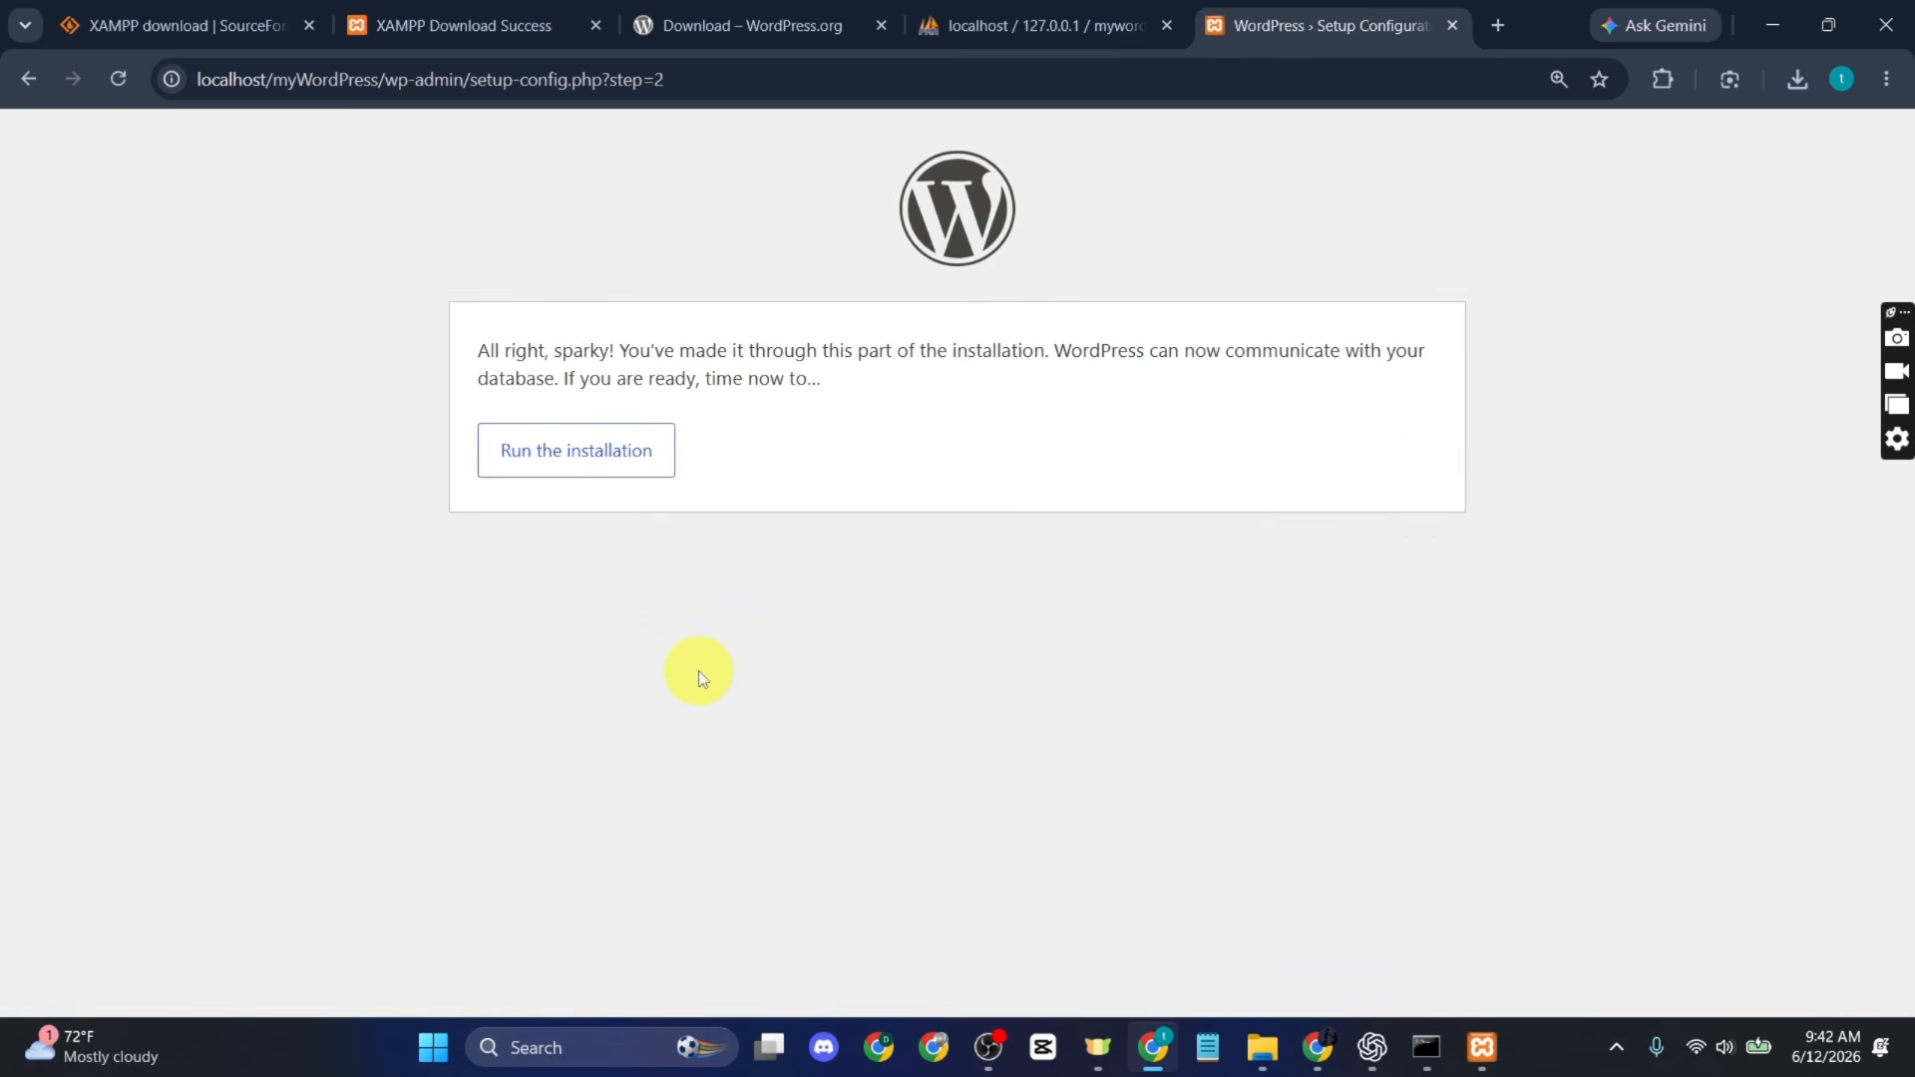
left_click(603, 462)
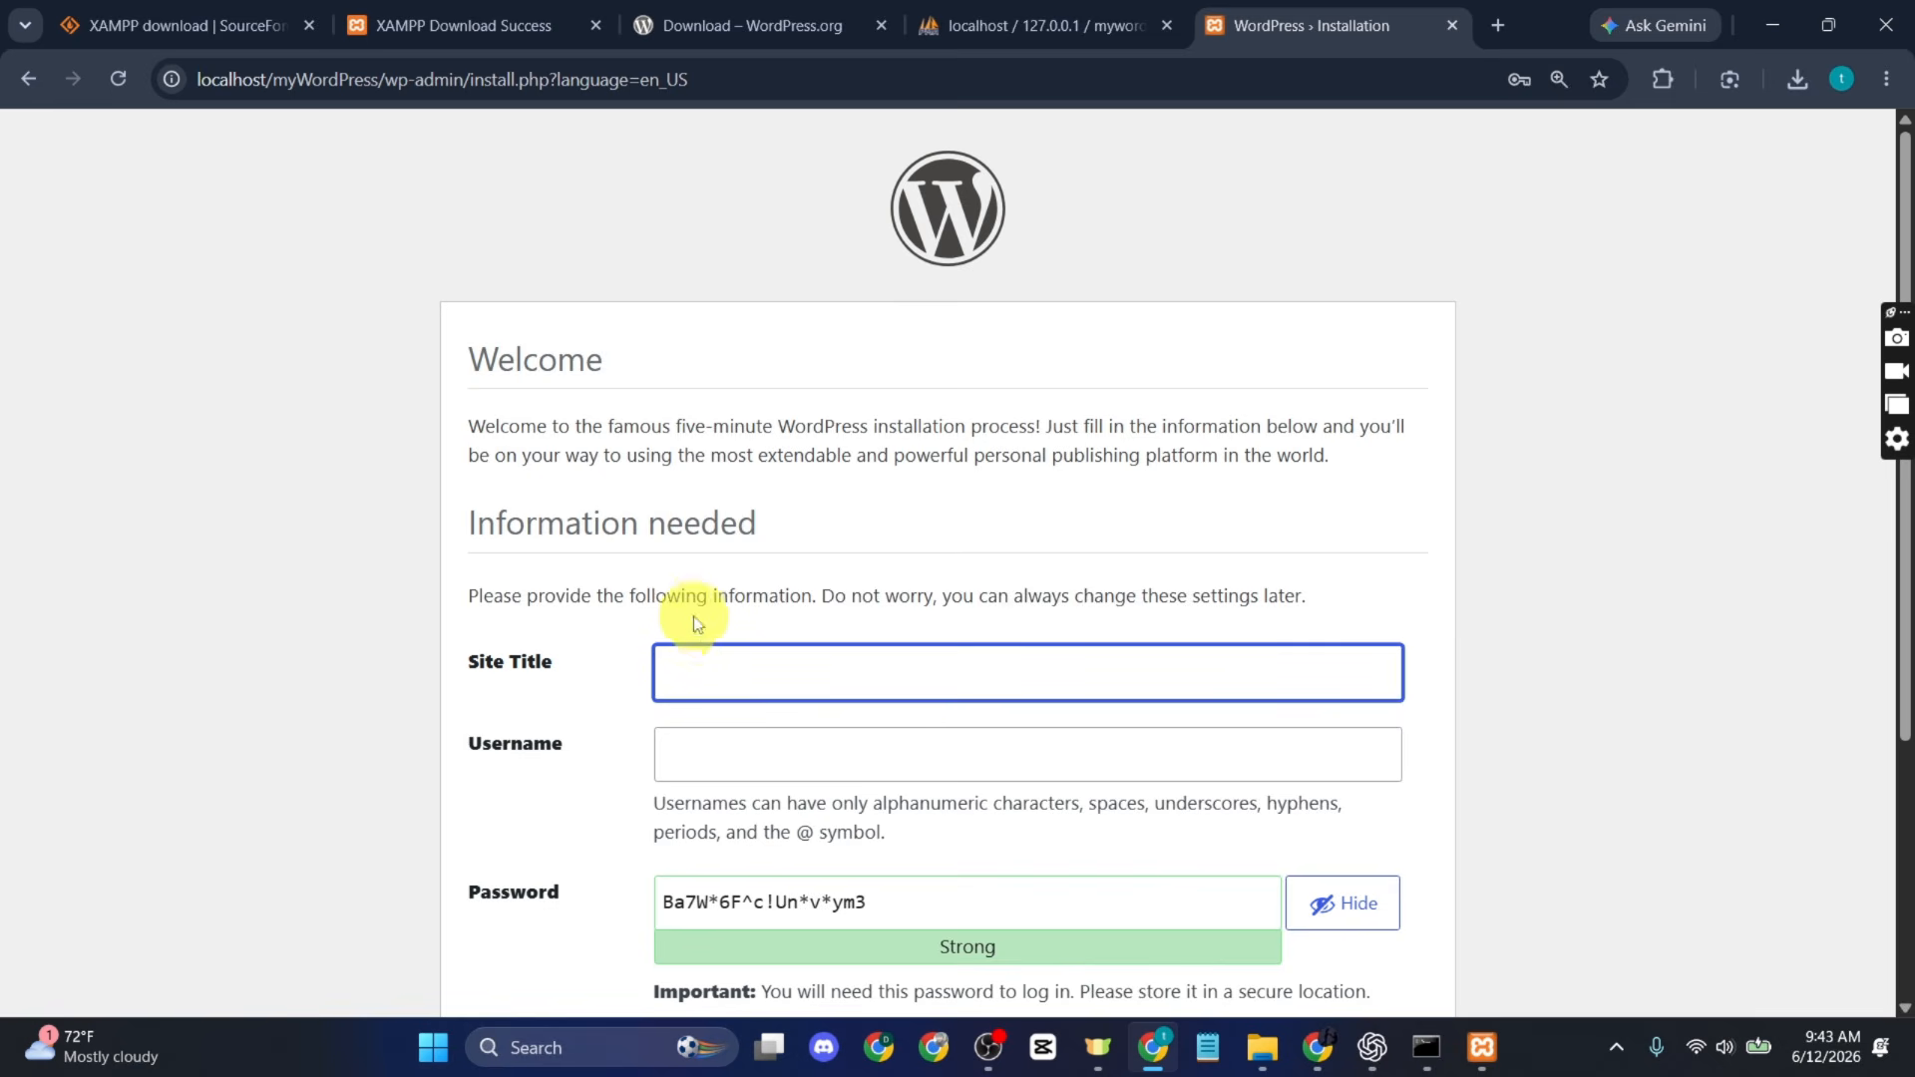
Enter "My Wordpress Website" as the site title and GuideRealm as the admin username.
scroll(1026, 257, "down", 3)
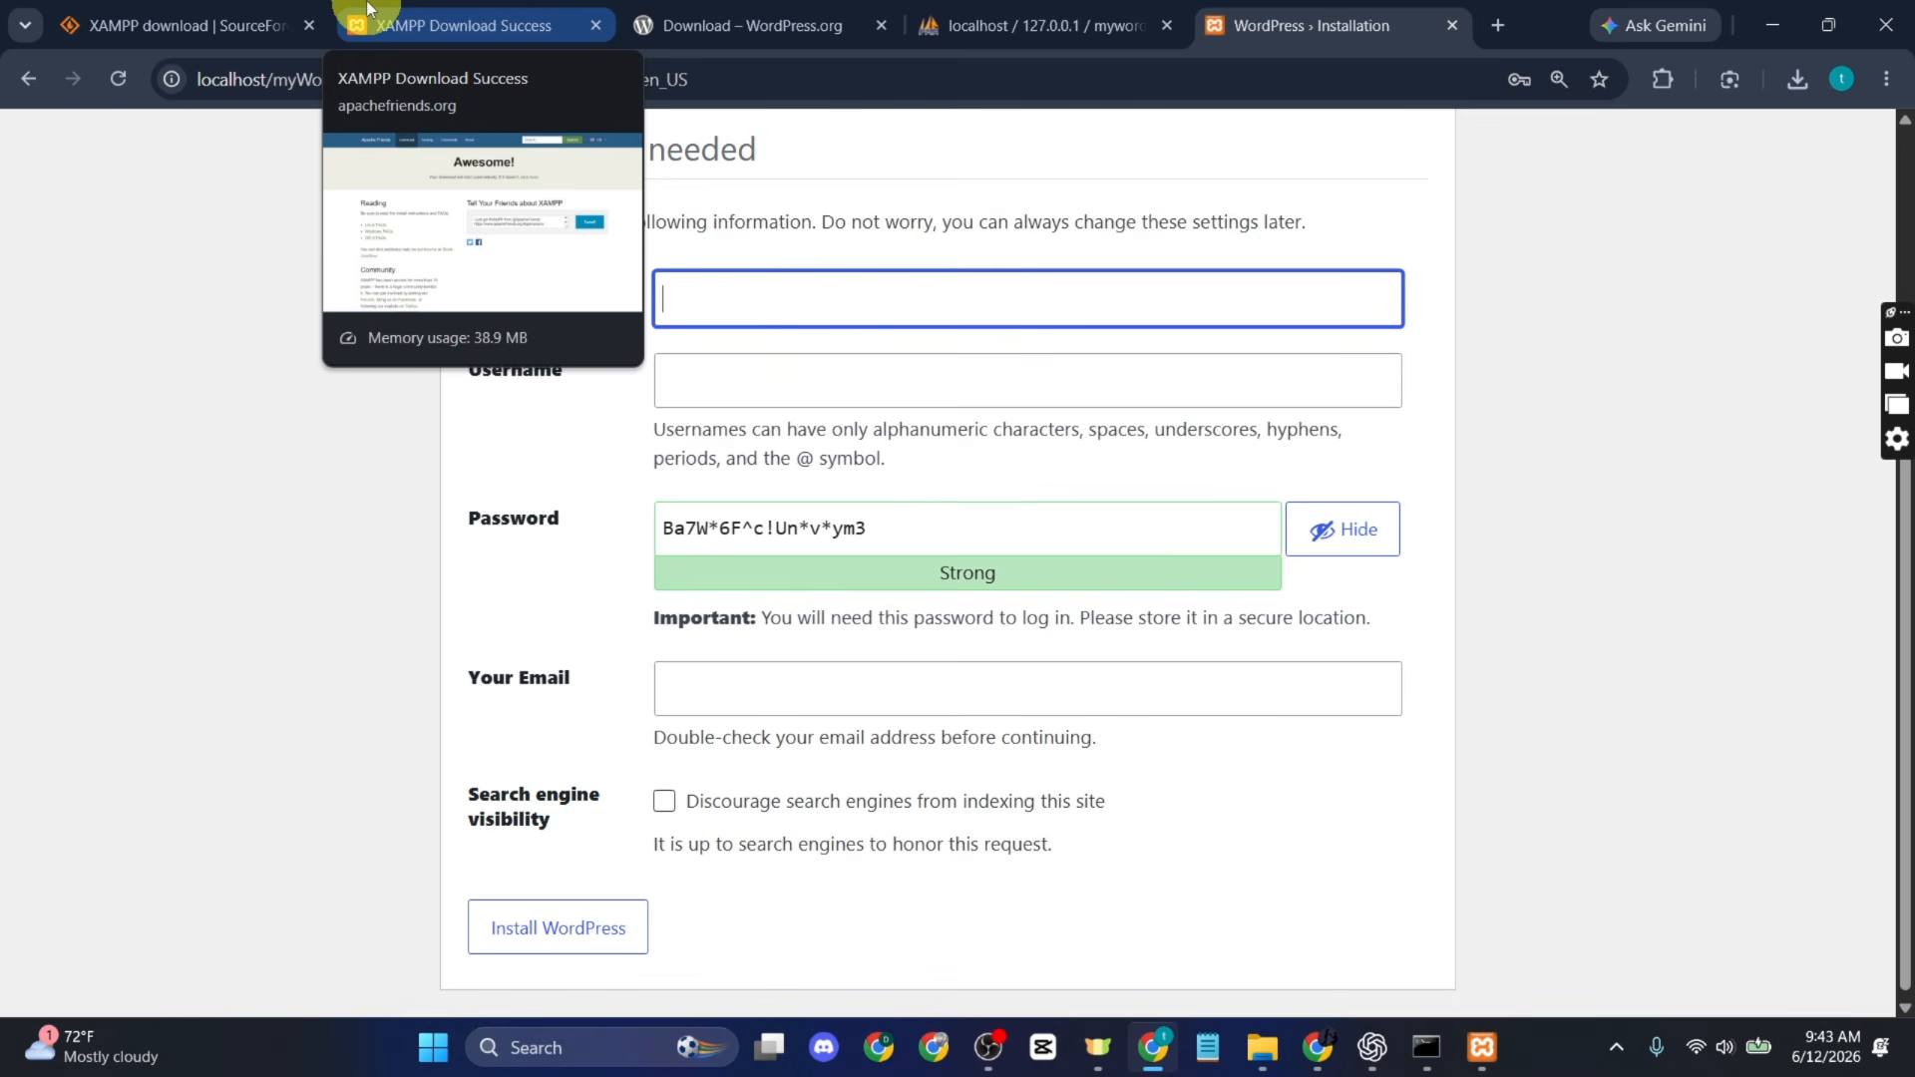
type("my wordpr")
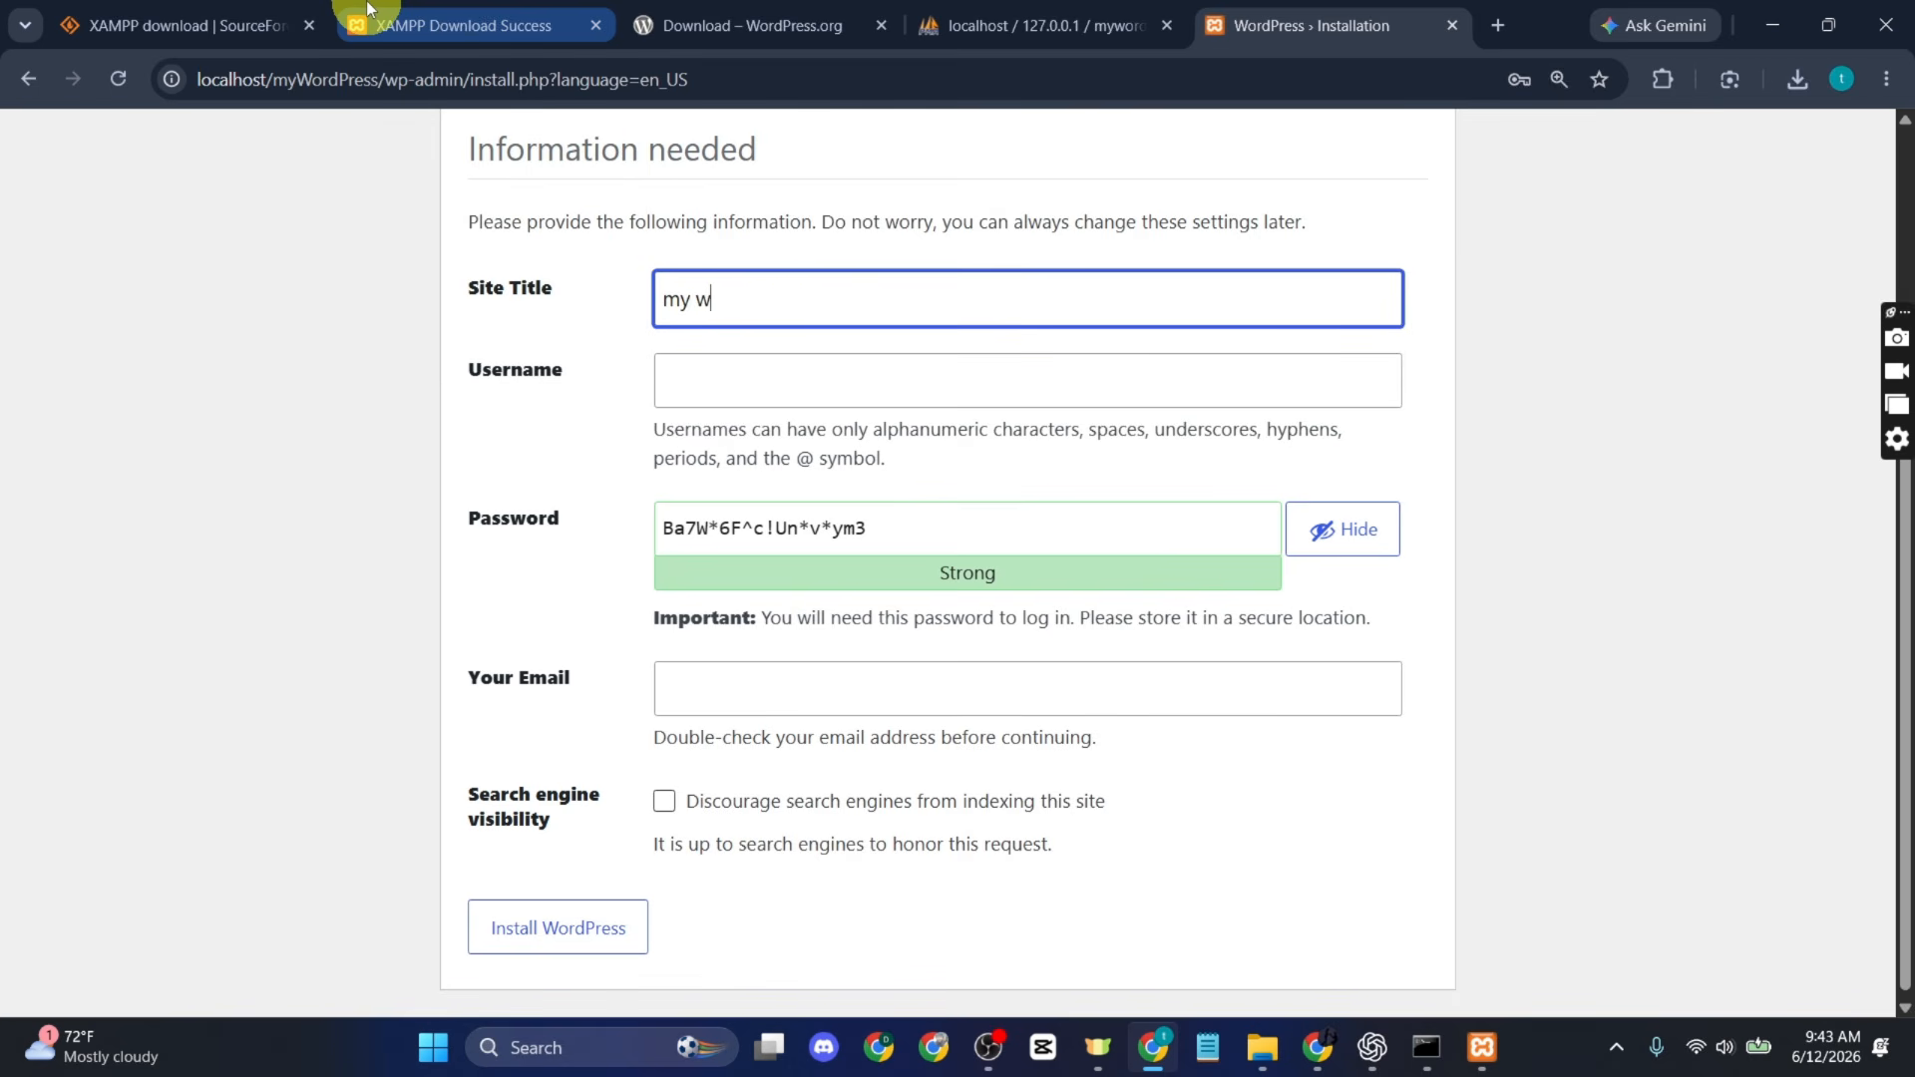
type("ess Website")
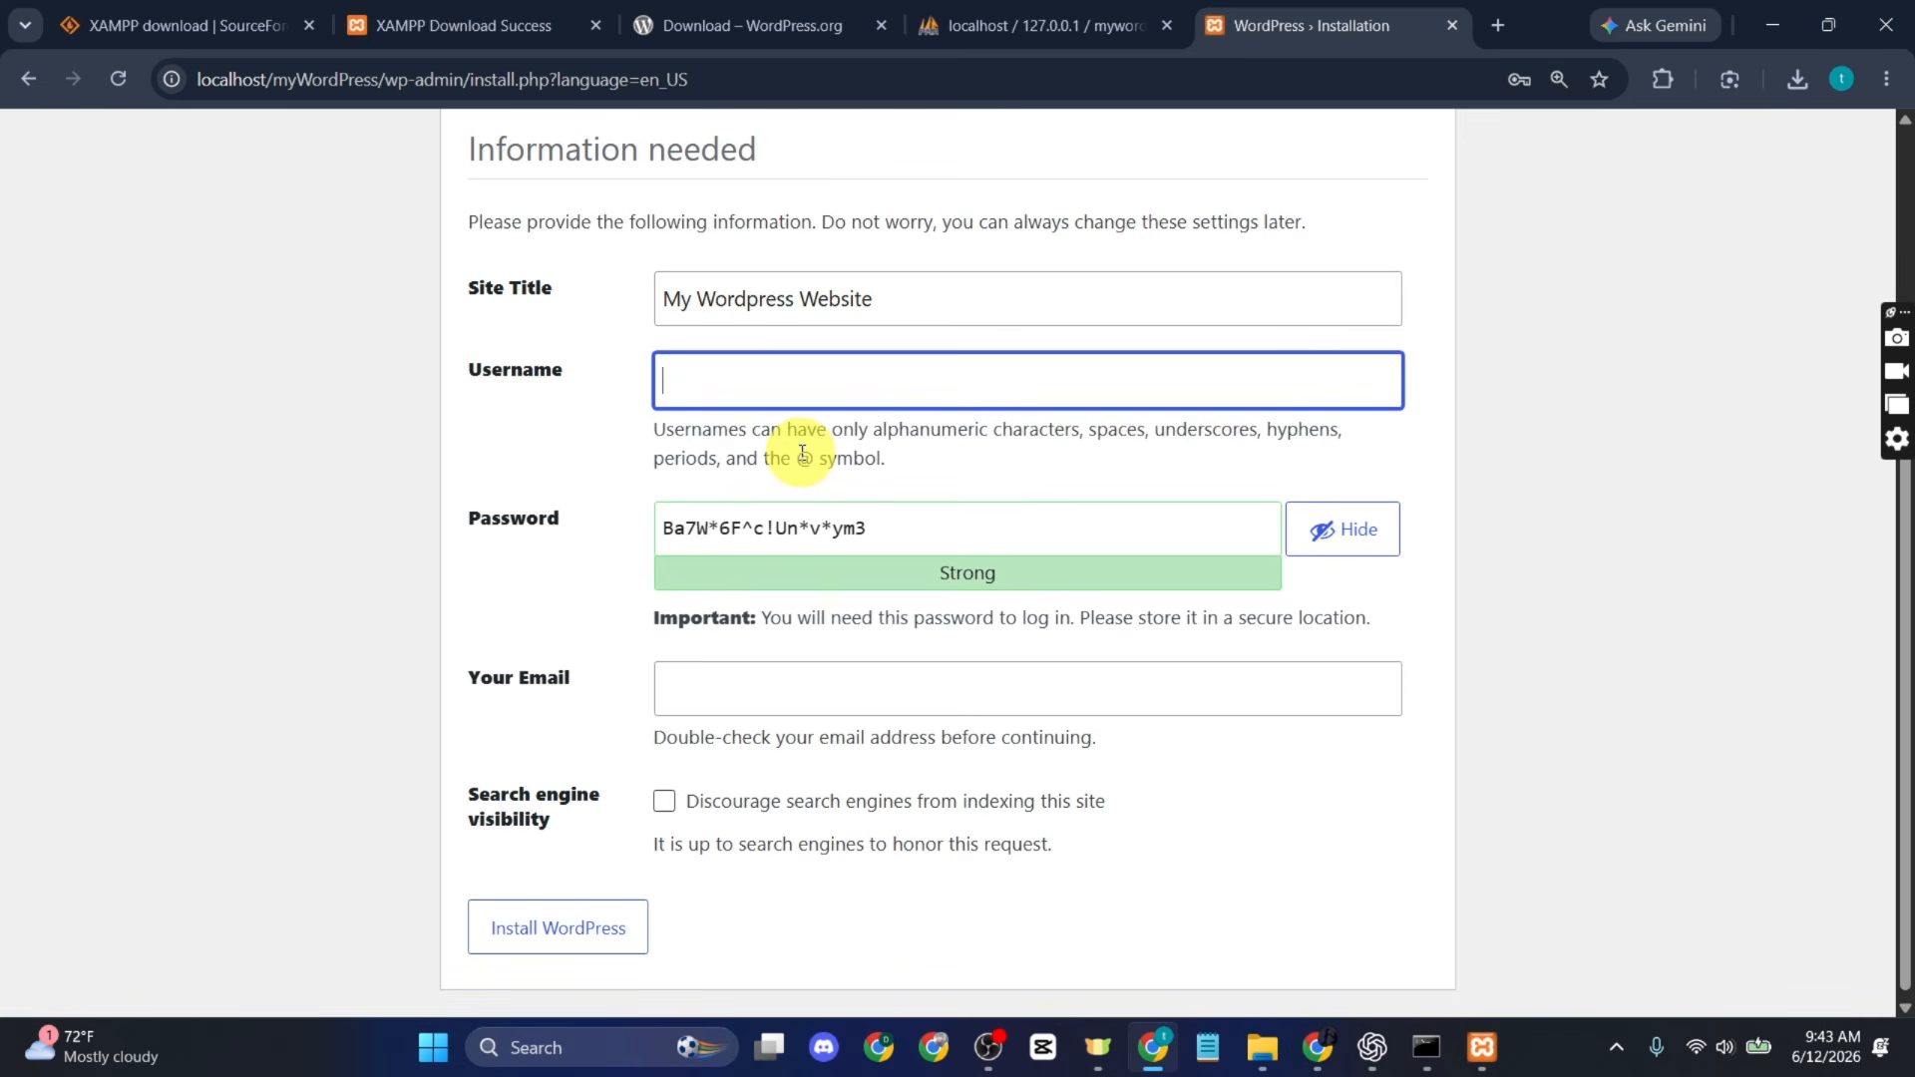
type("GuideRealm")
Replace the suggested admin password with a hidden custom password and confirm the use of a weak password.
double_click(804, 526)
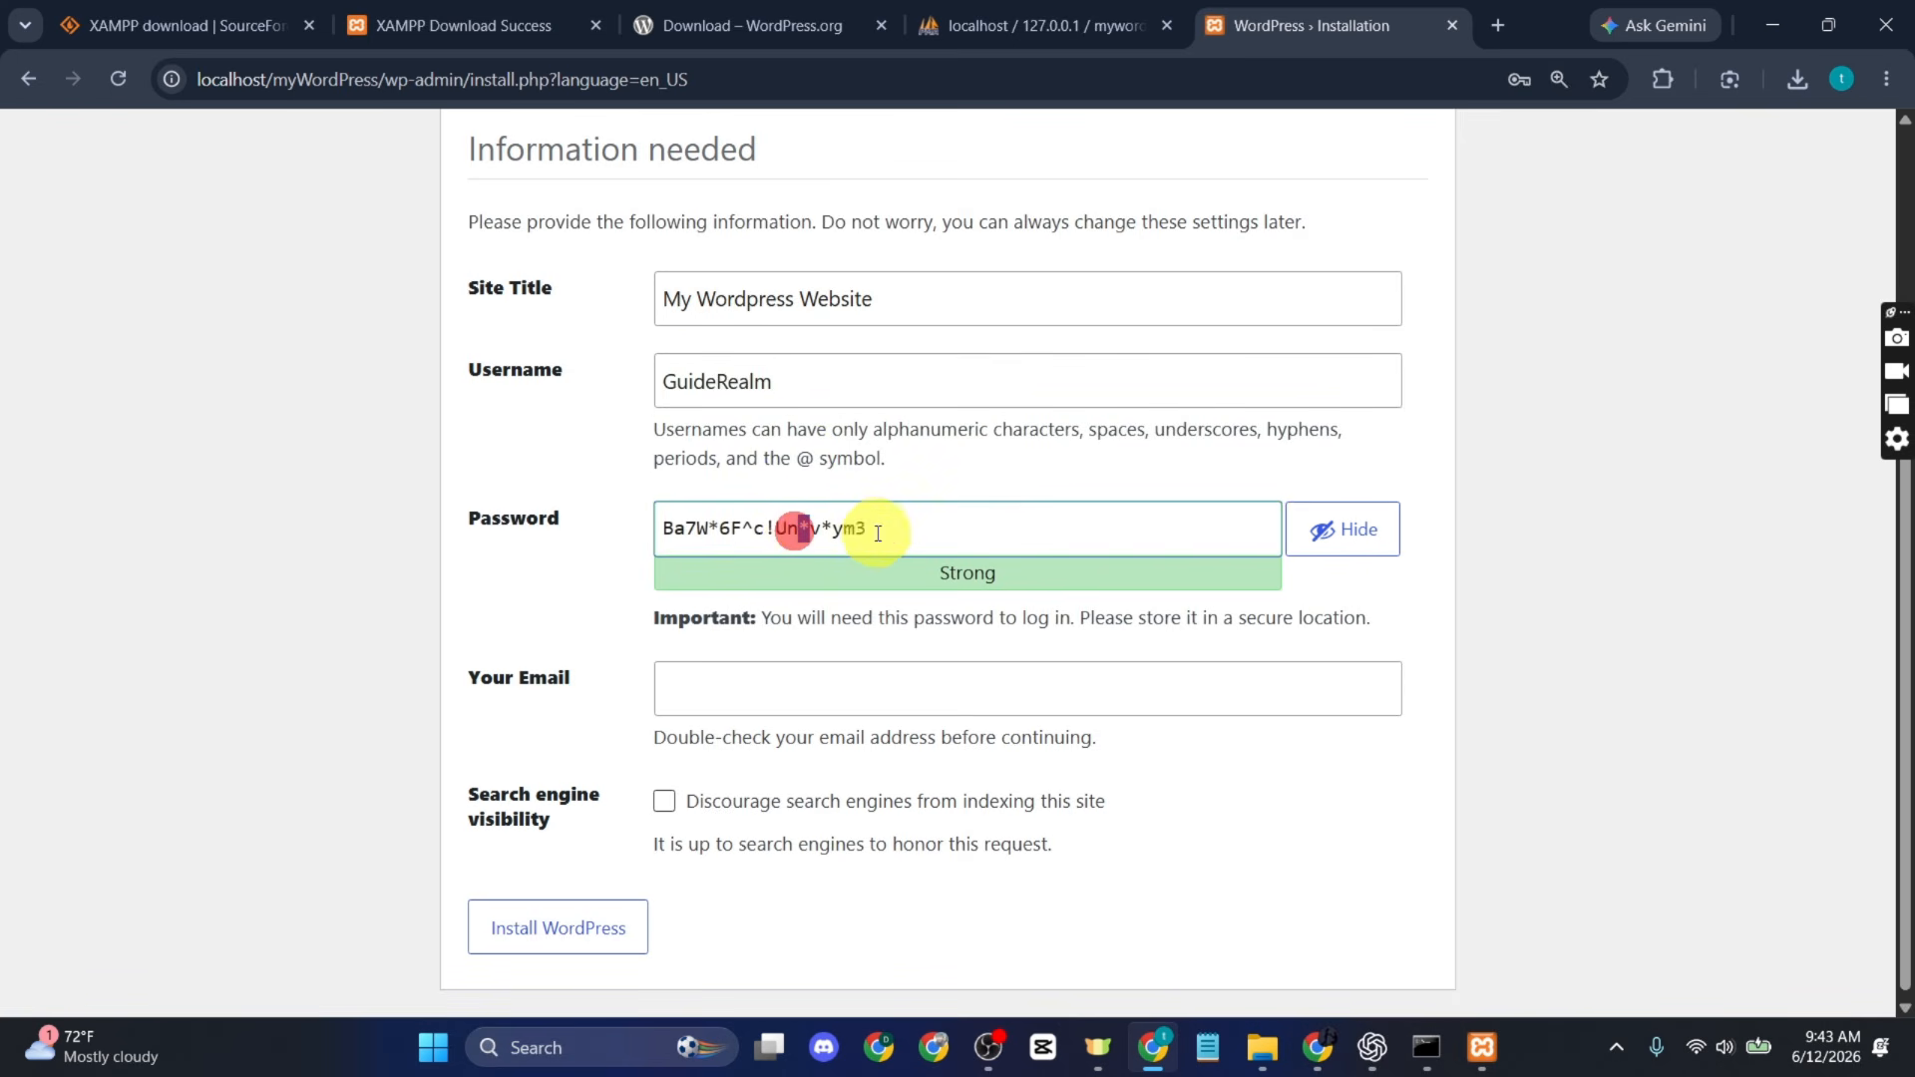
double_click(849, 458)
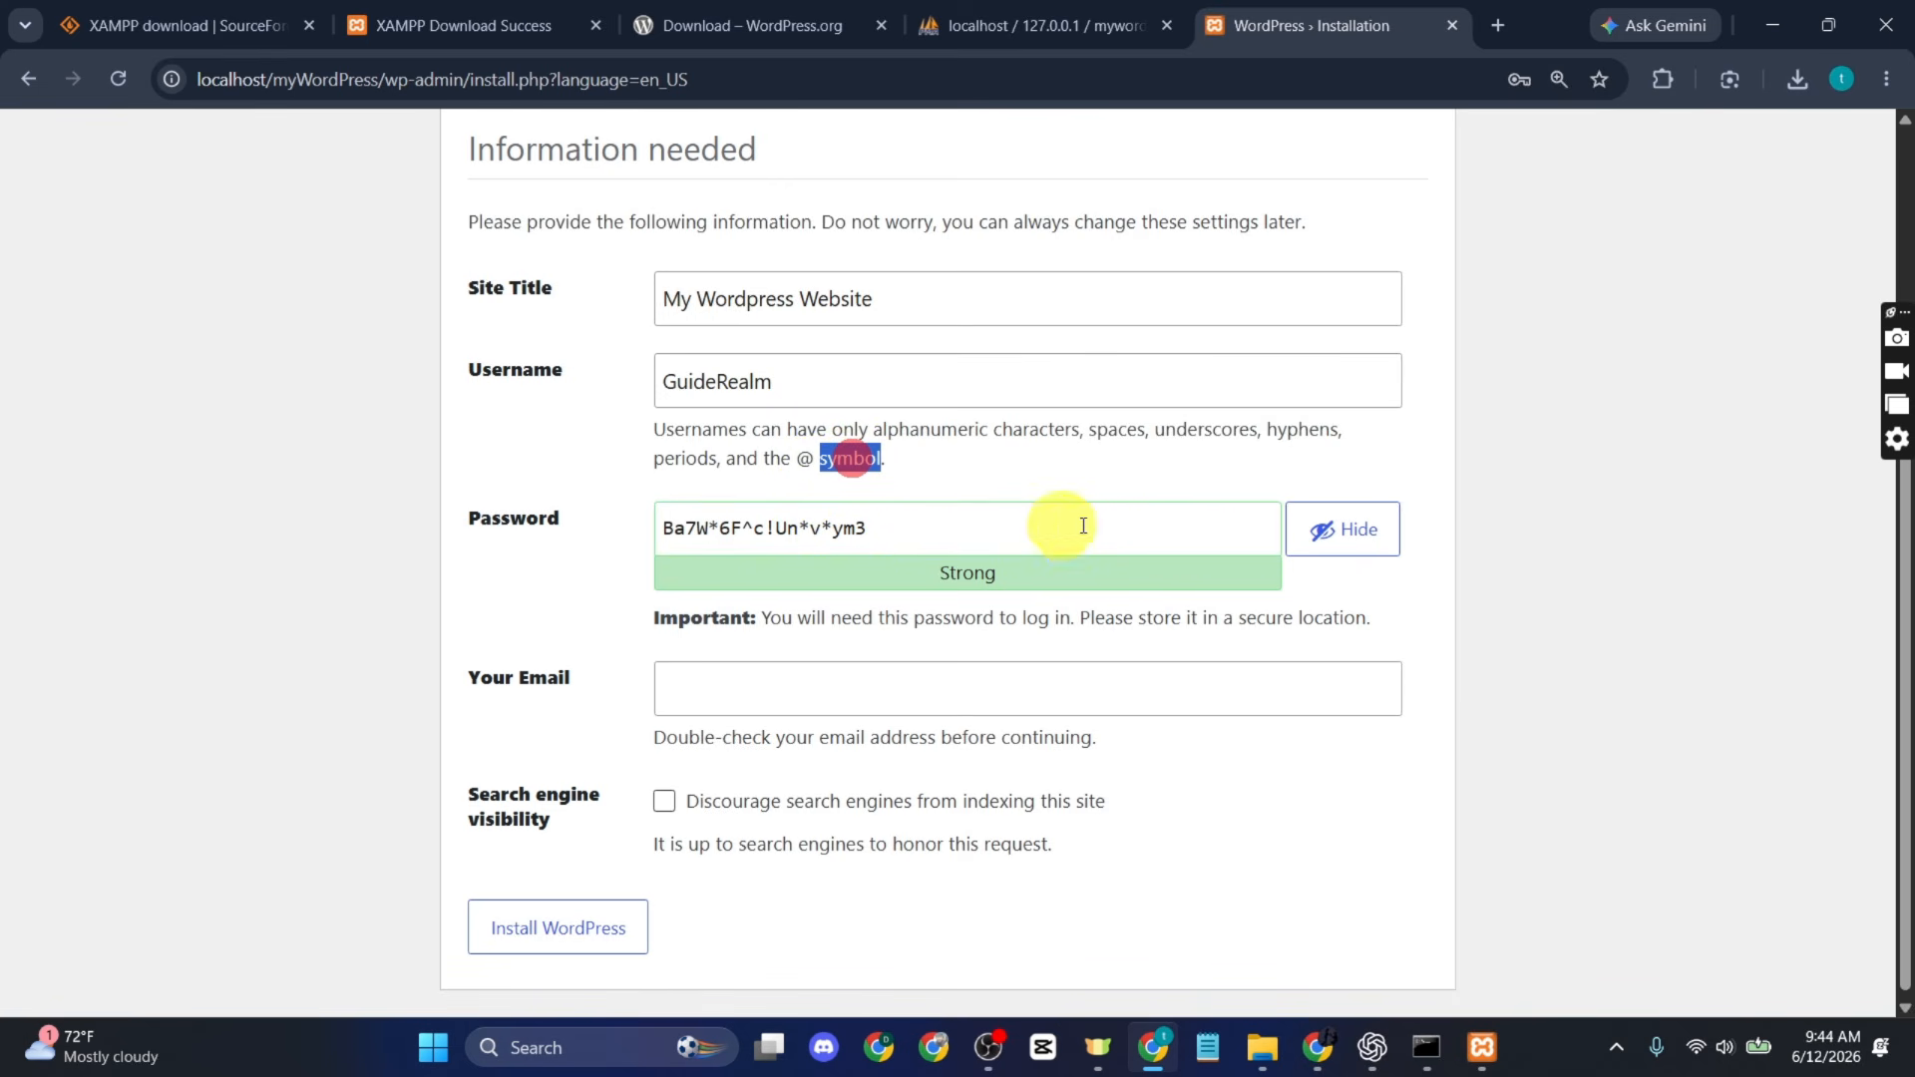
left_click(1311, 530)
left_click_drag(1068, 529, 618, 494)
left_click(619, 493)
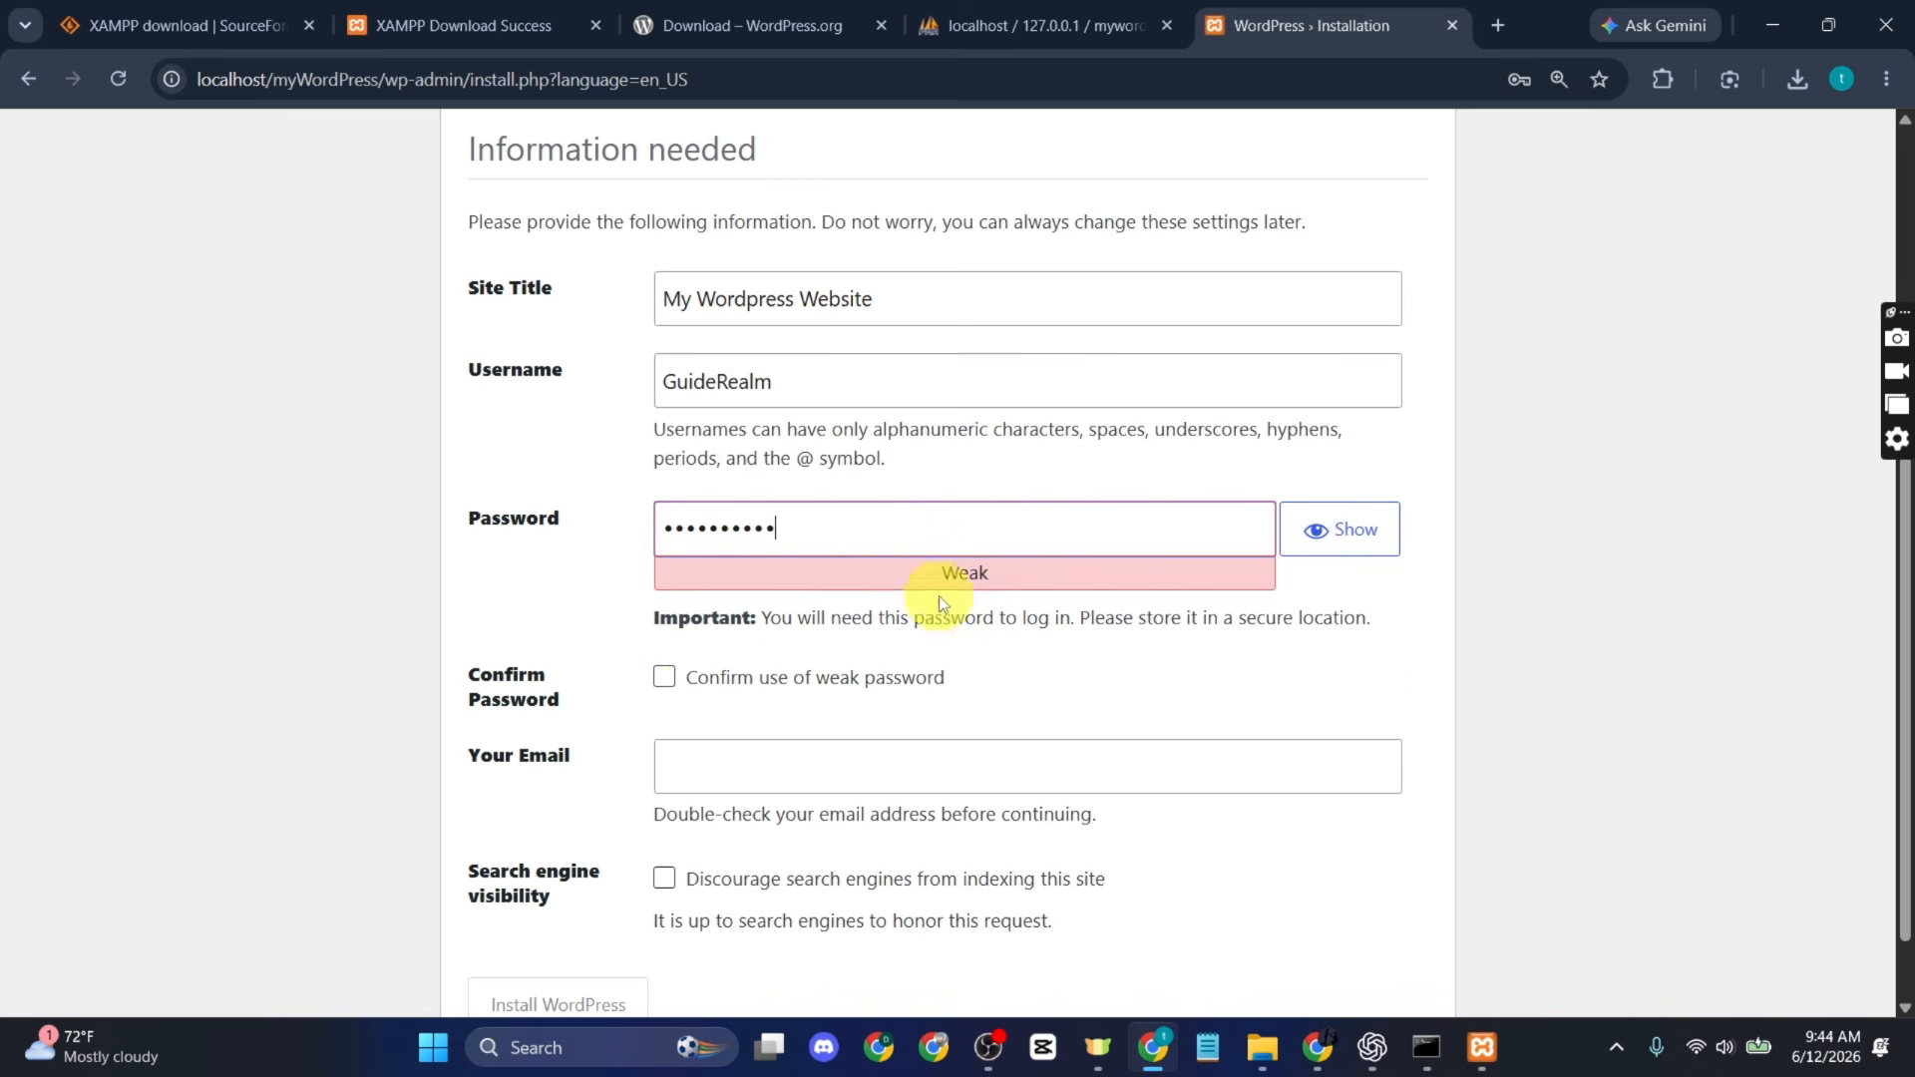
left_click(680, 676)
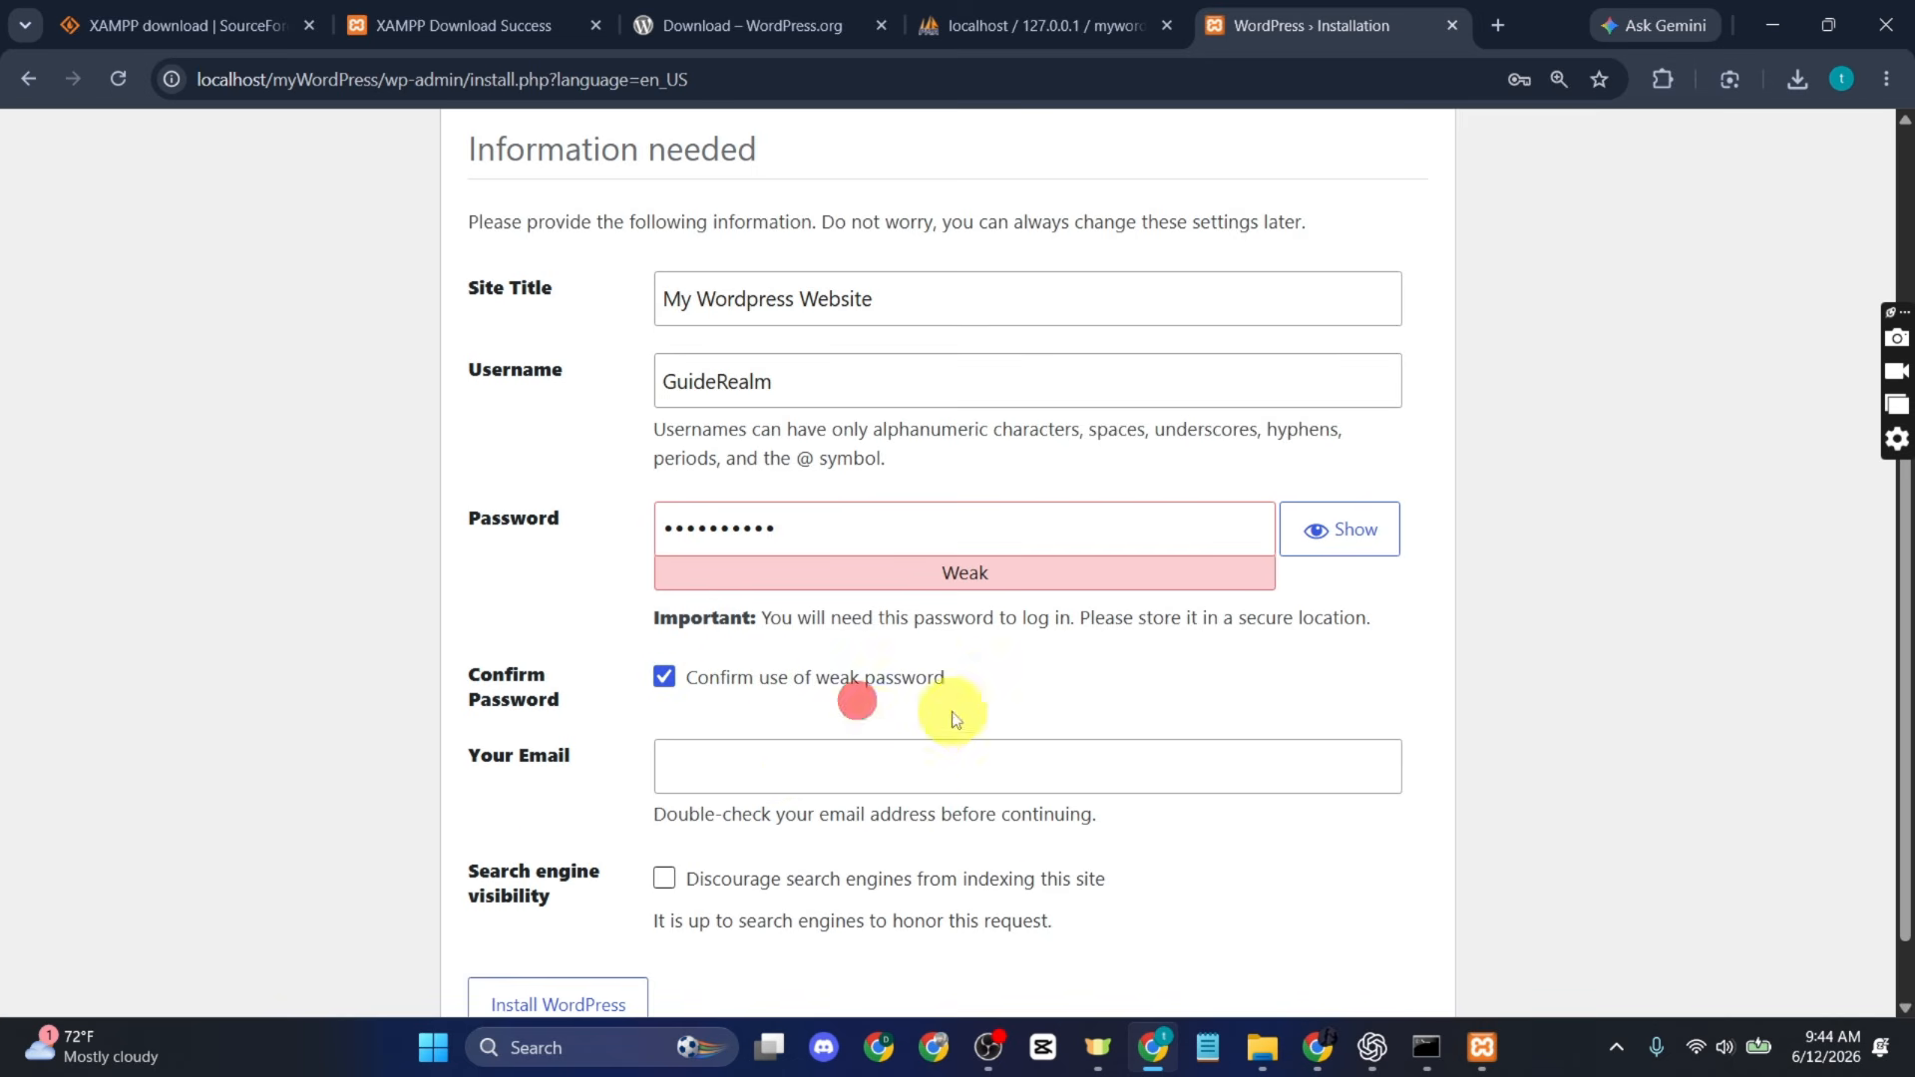
Fill in the administrator's e-mail address and install WordPress.
left_click(782, 760)
left_click(863, 834)
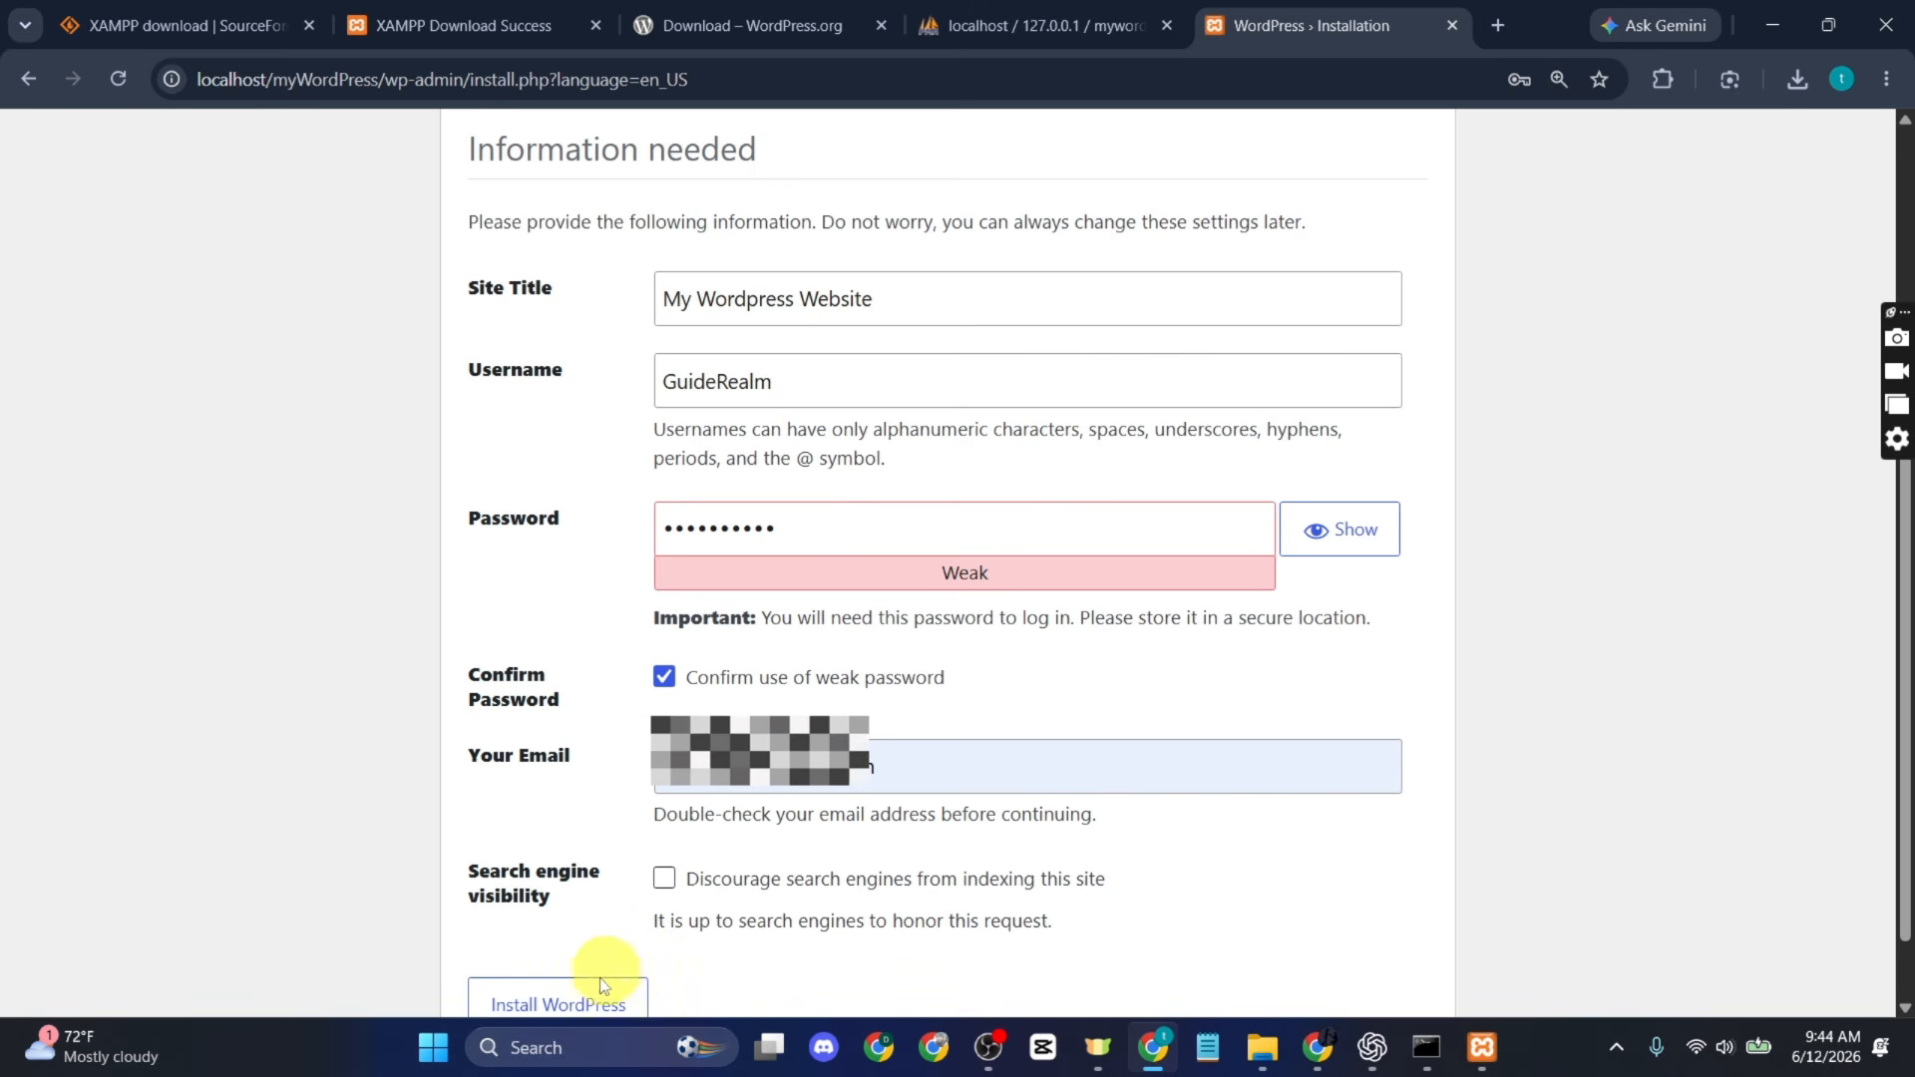
left_click(587, 1006)
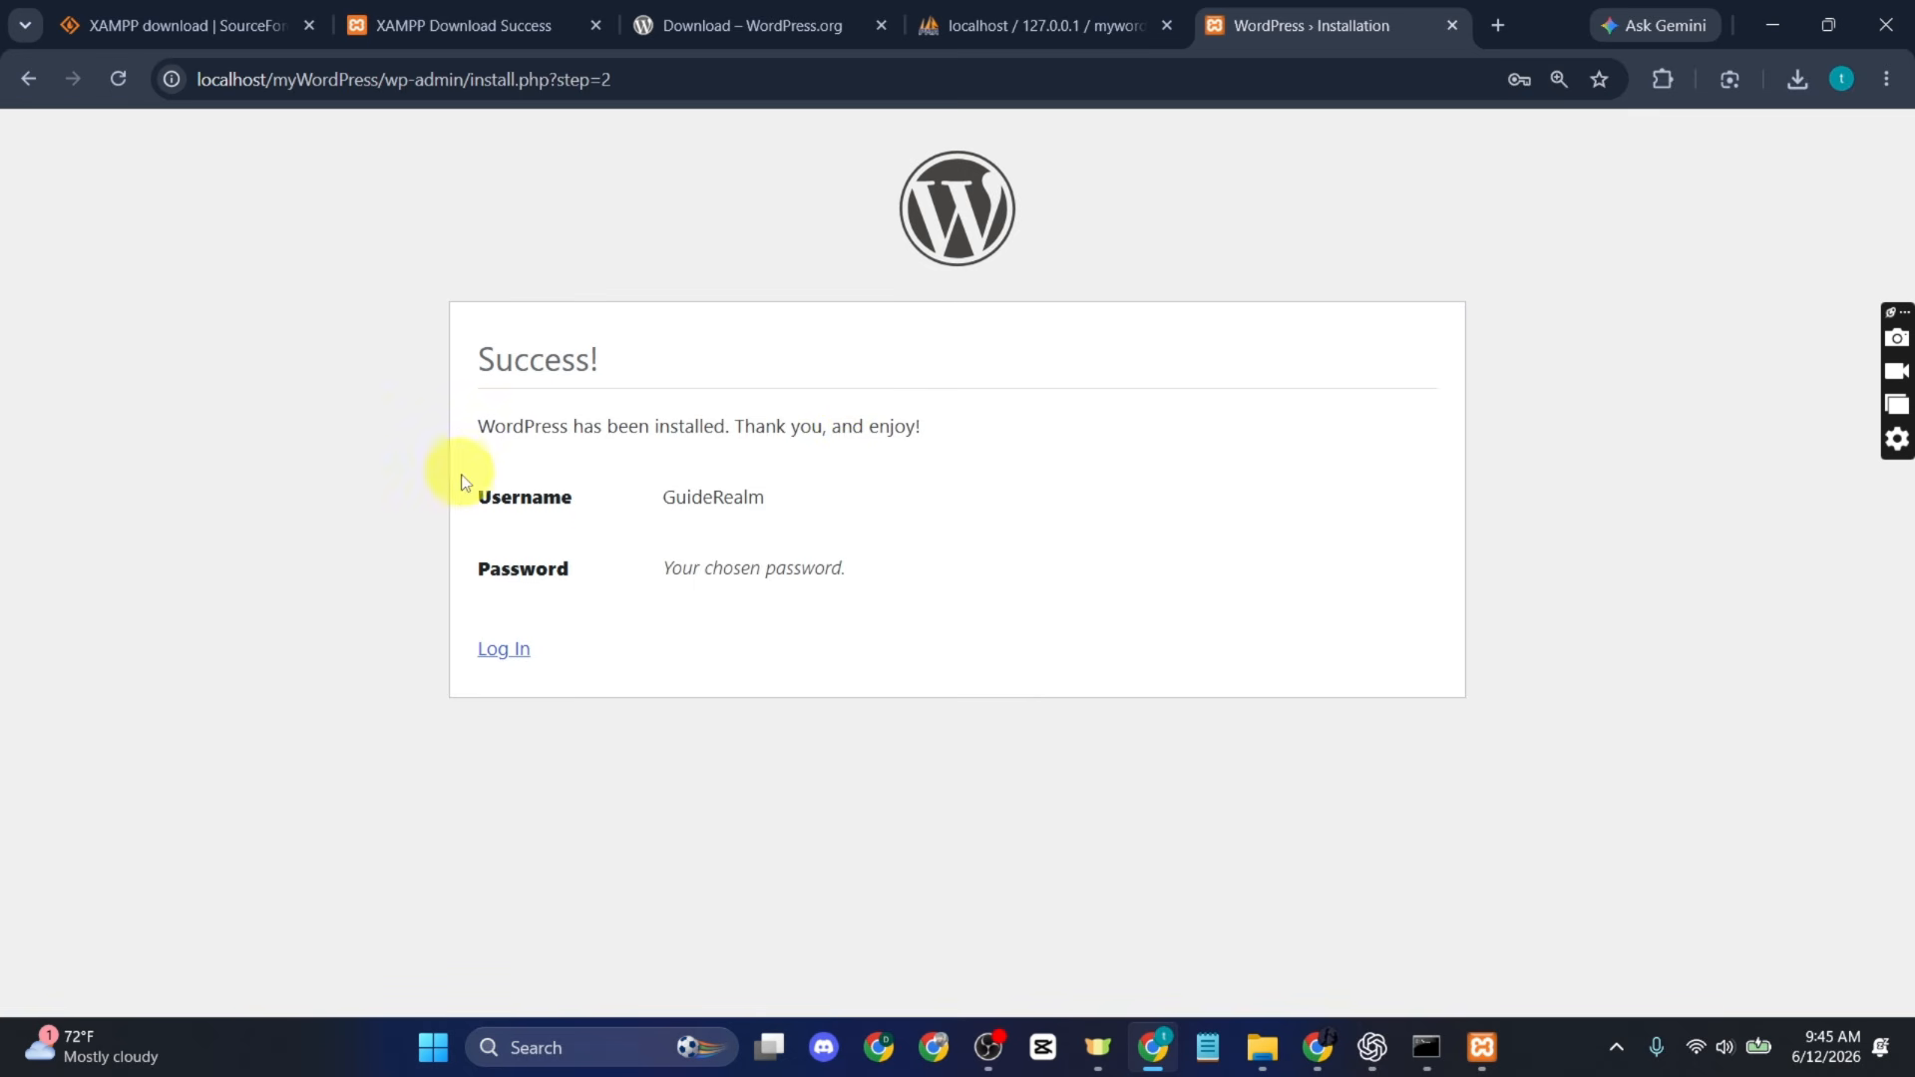
Log in to WordPress with the username GuideRealm and the account password, with Remember Me selected.
left_click(506, 650)
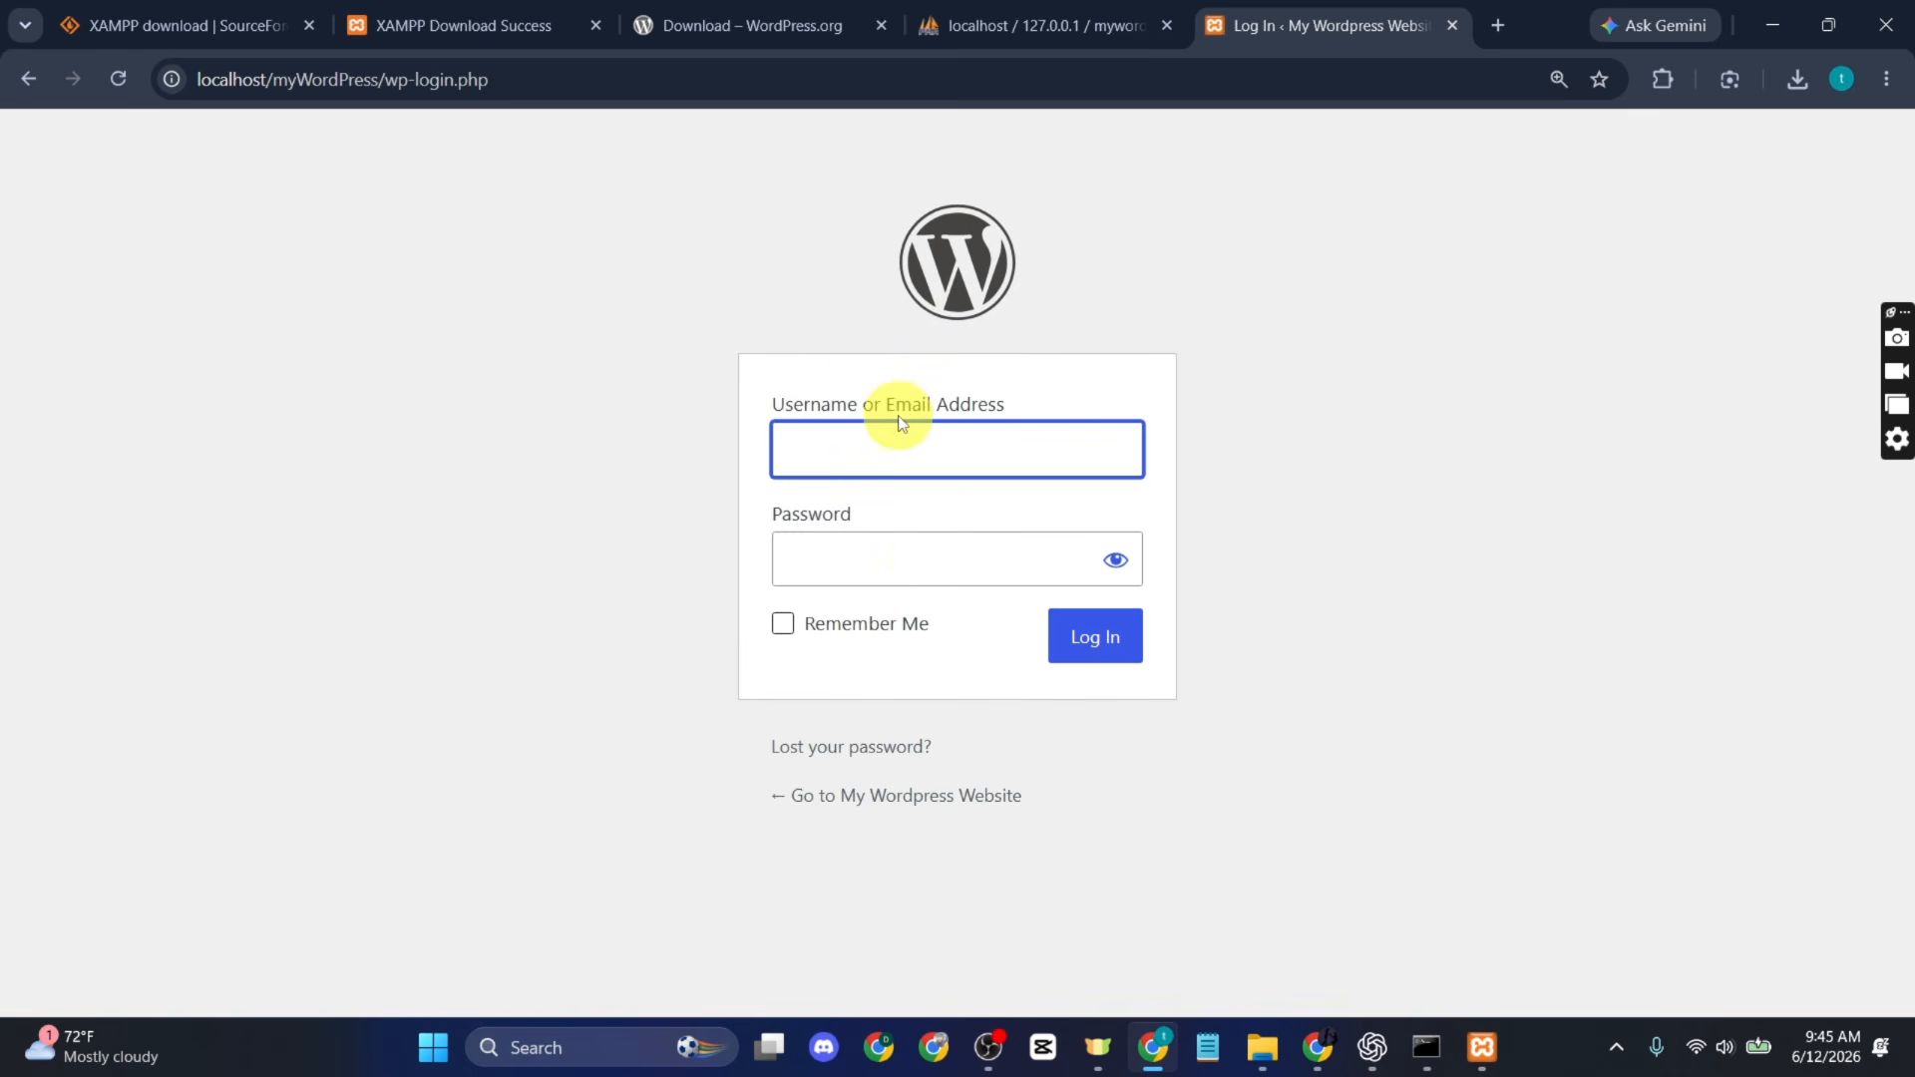
type("GuideRealm")
left_click(898, 543)
left_click(1115, 558)
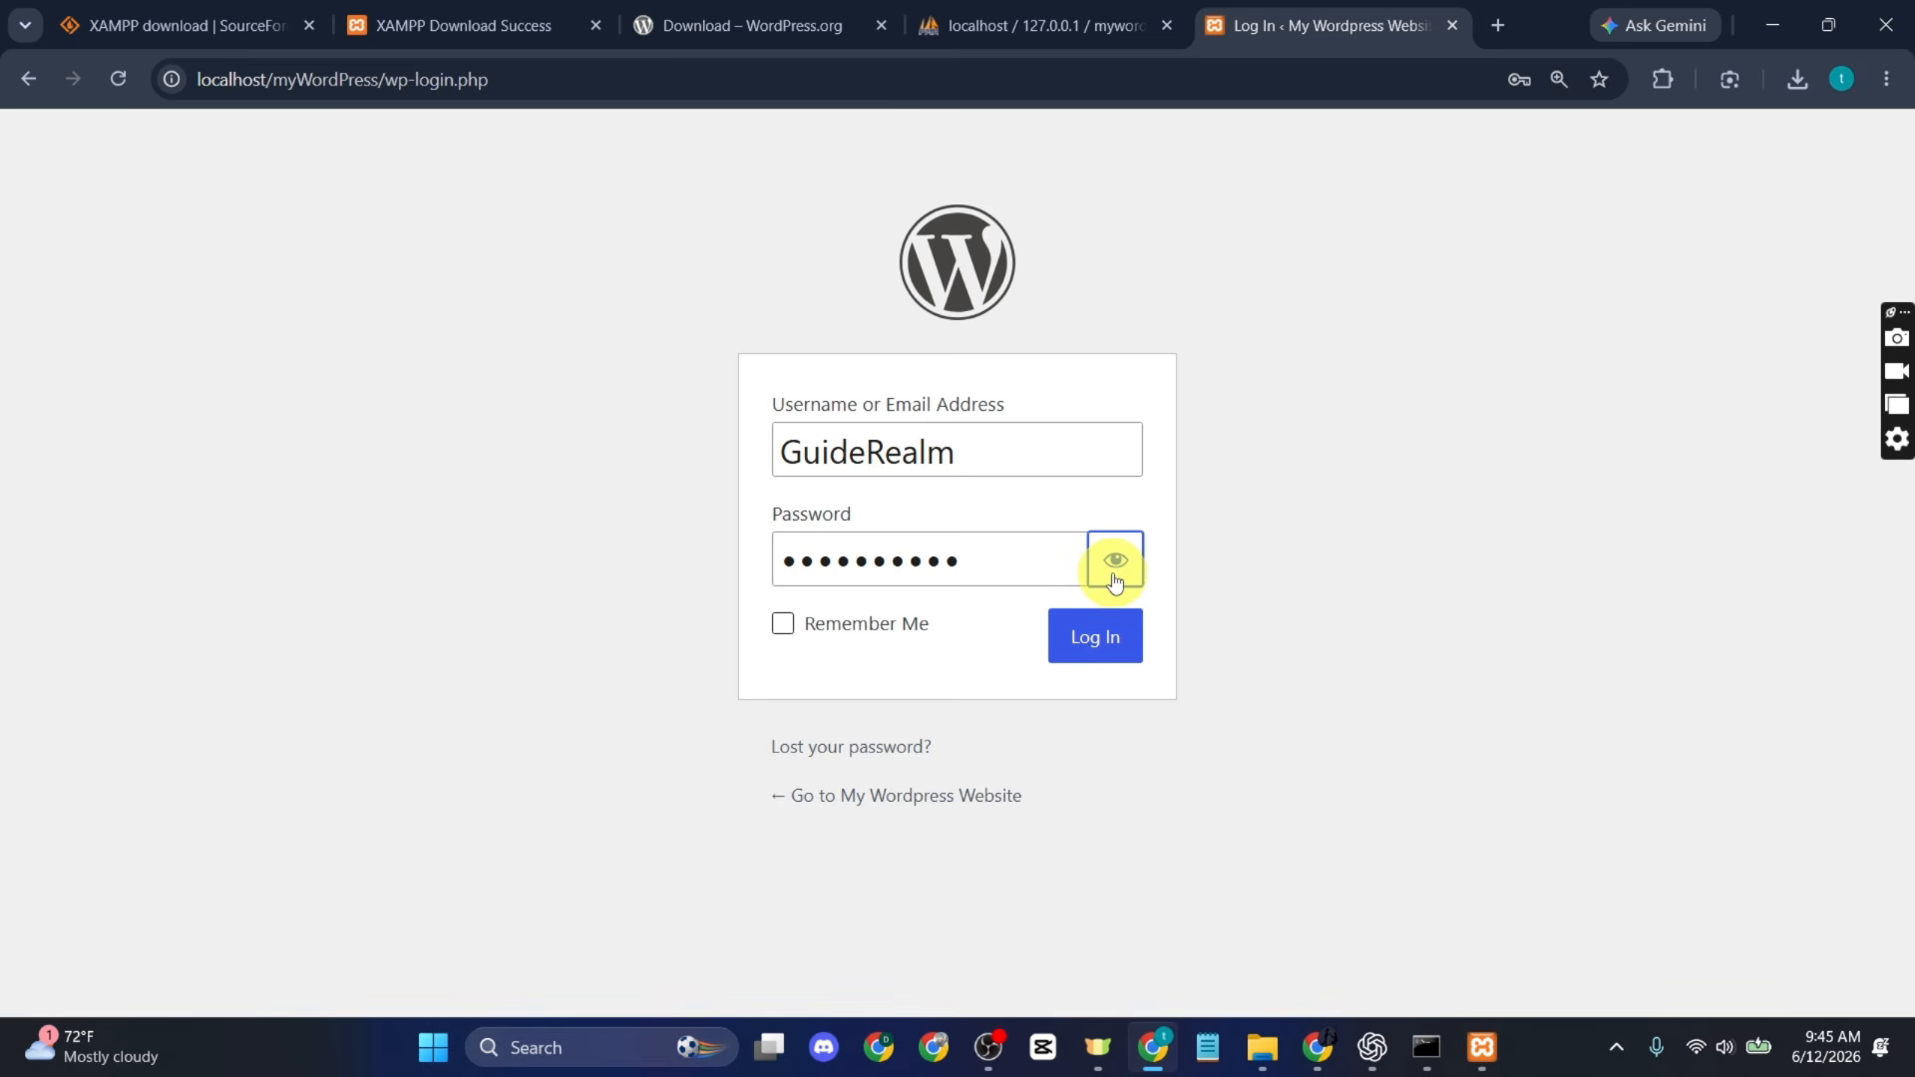
left_click(796, 628)
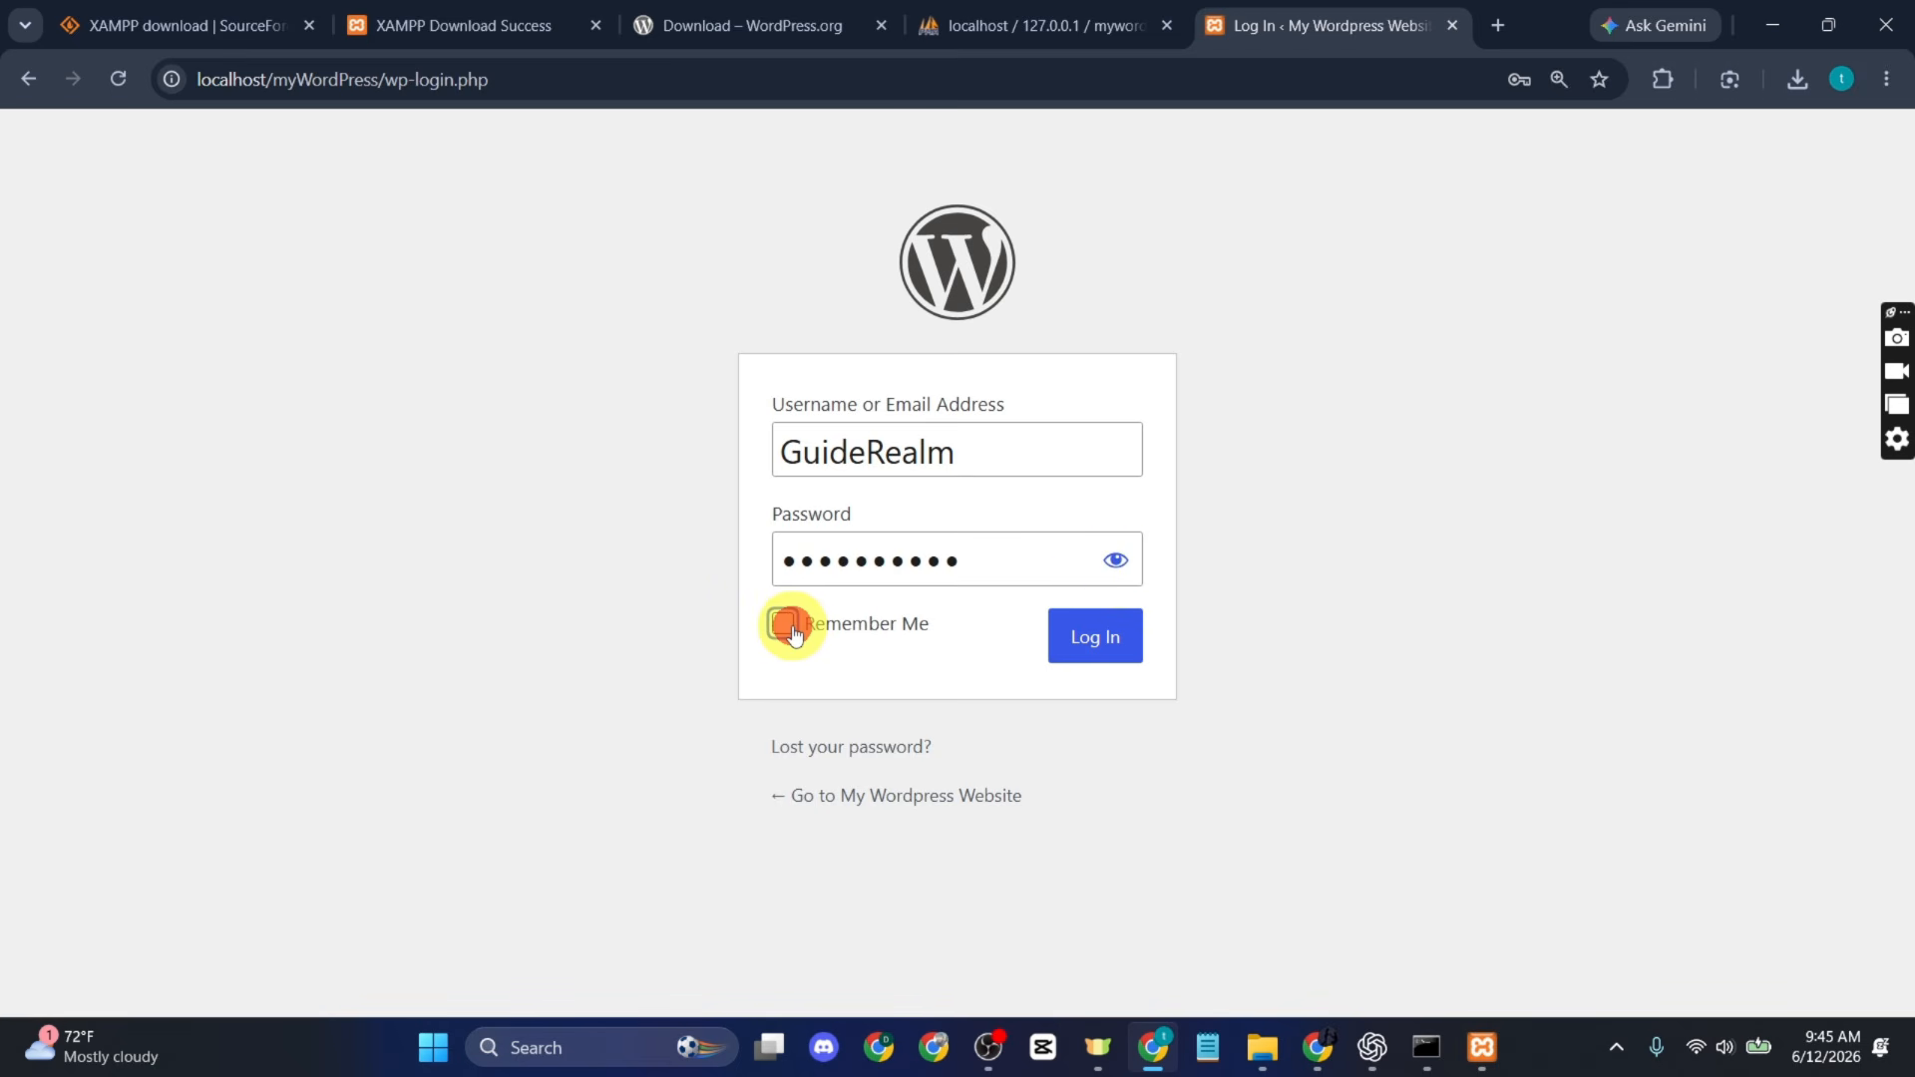
left_click(1095, 638)
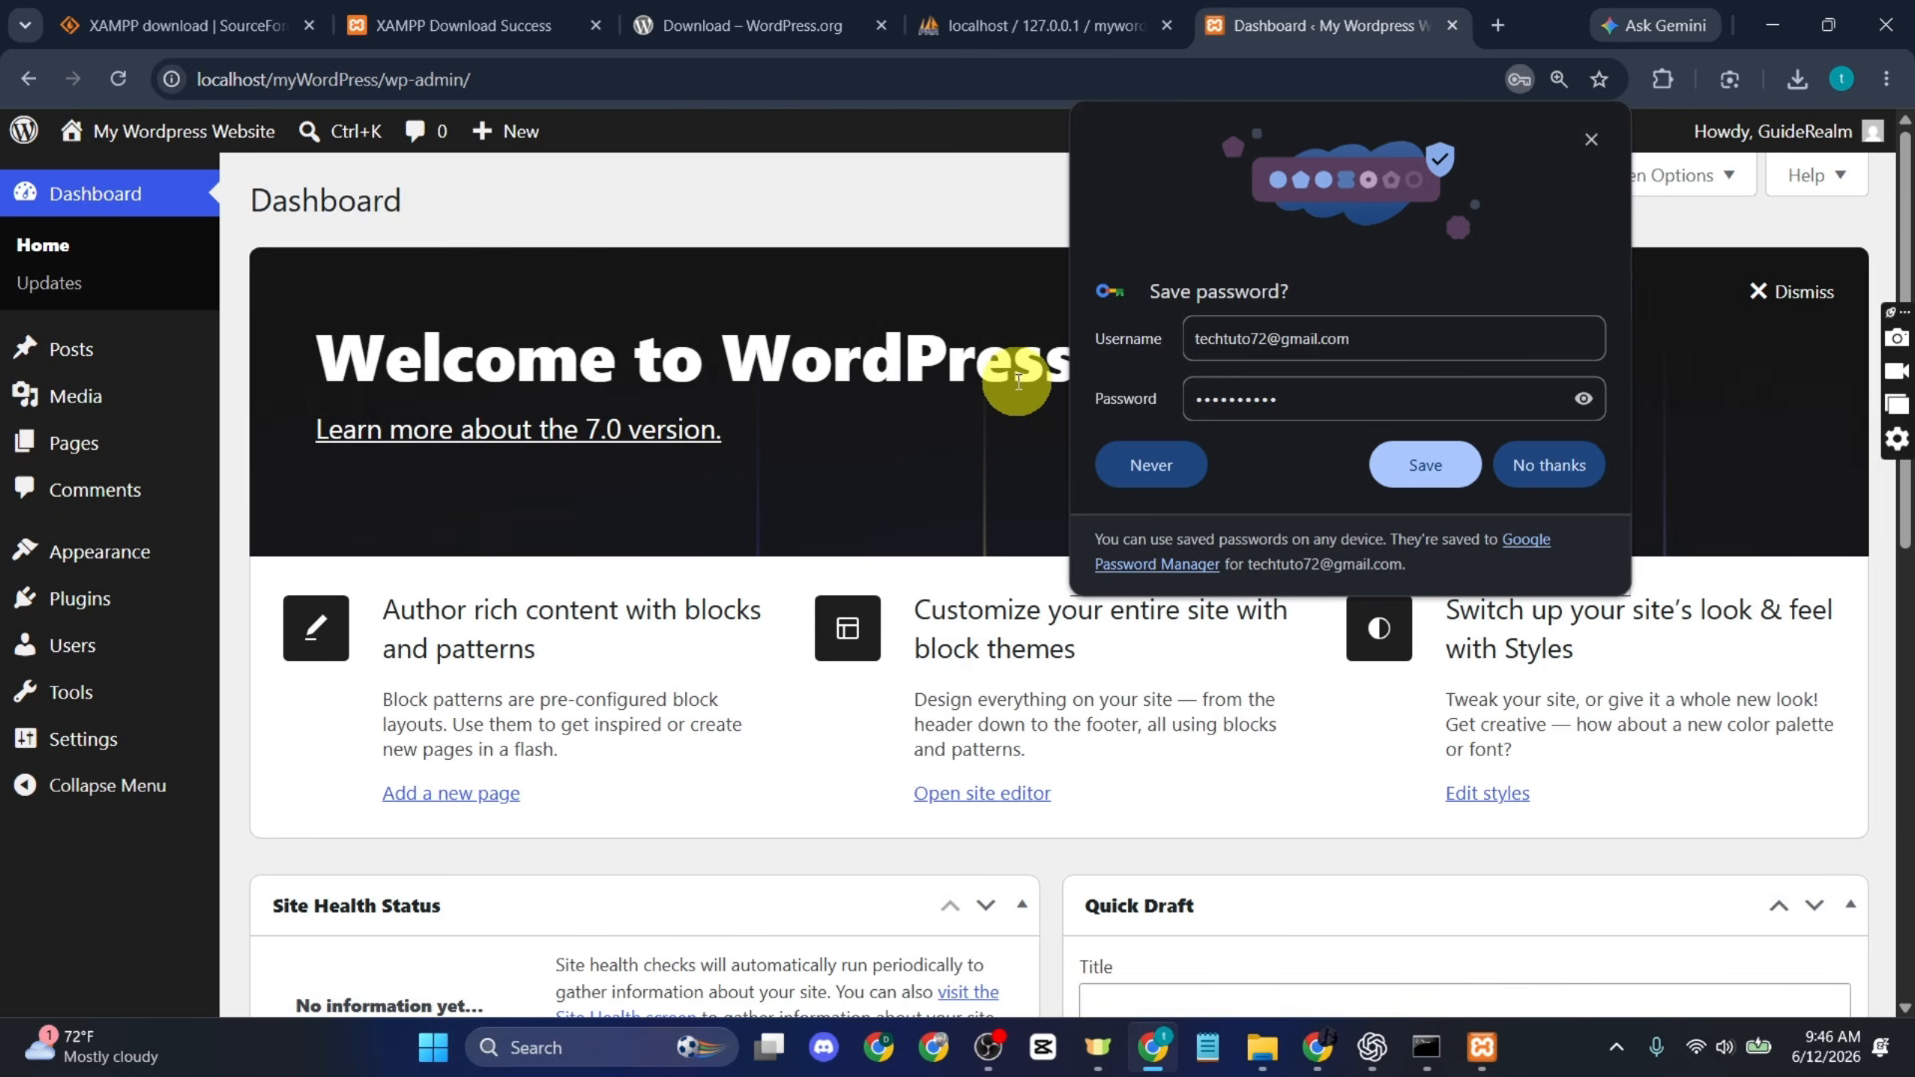
mouse_move(70, 361)
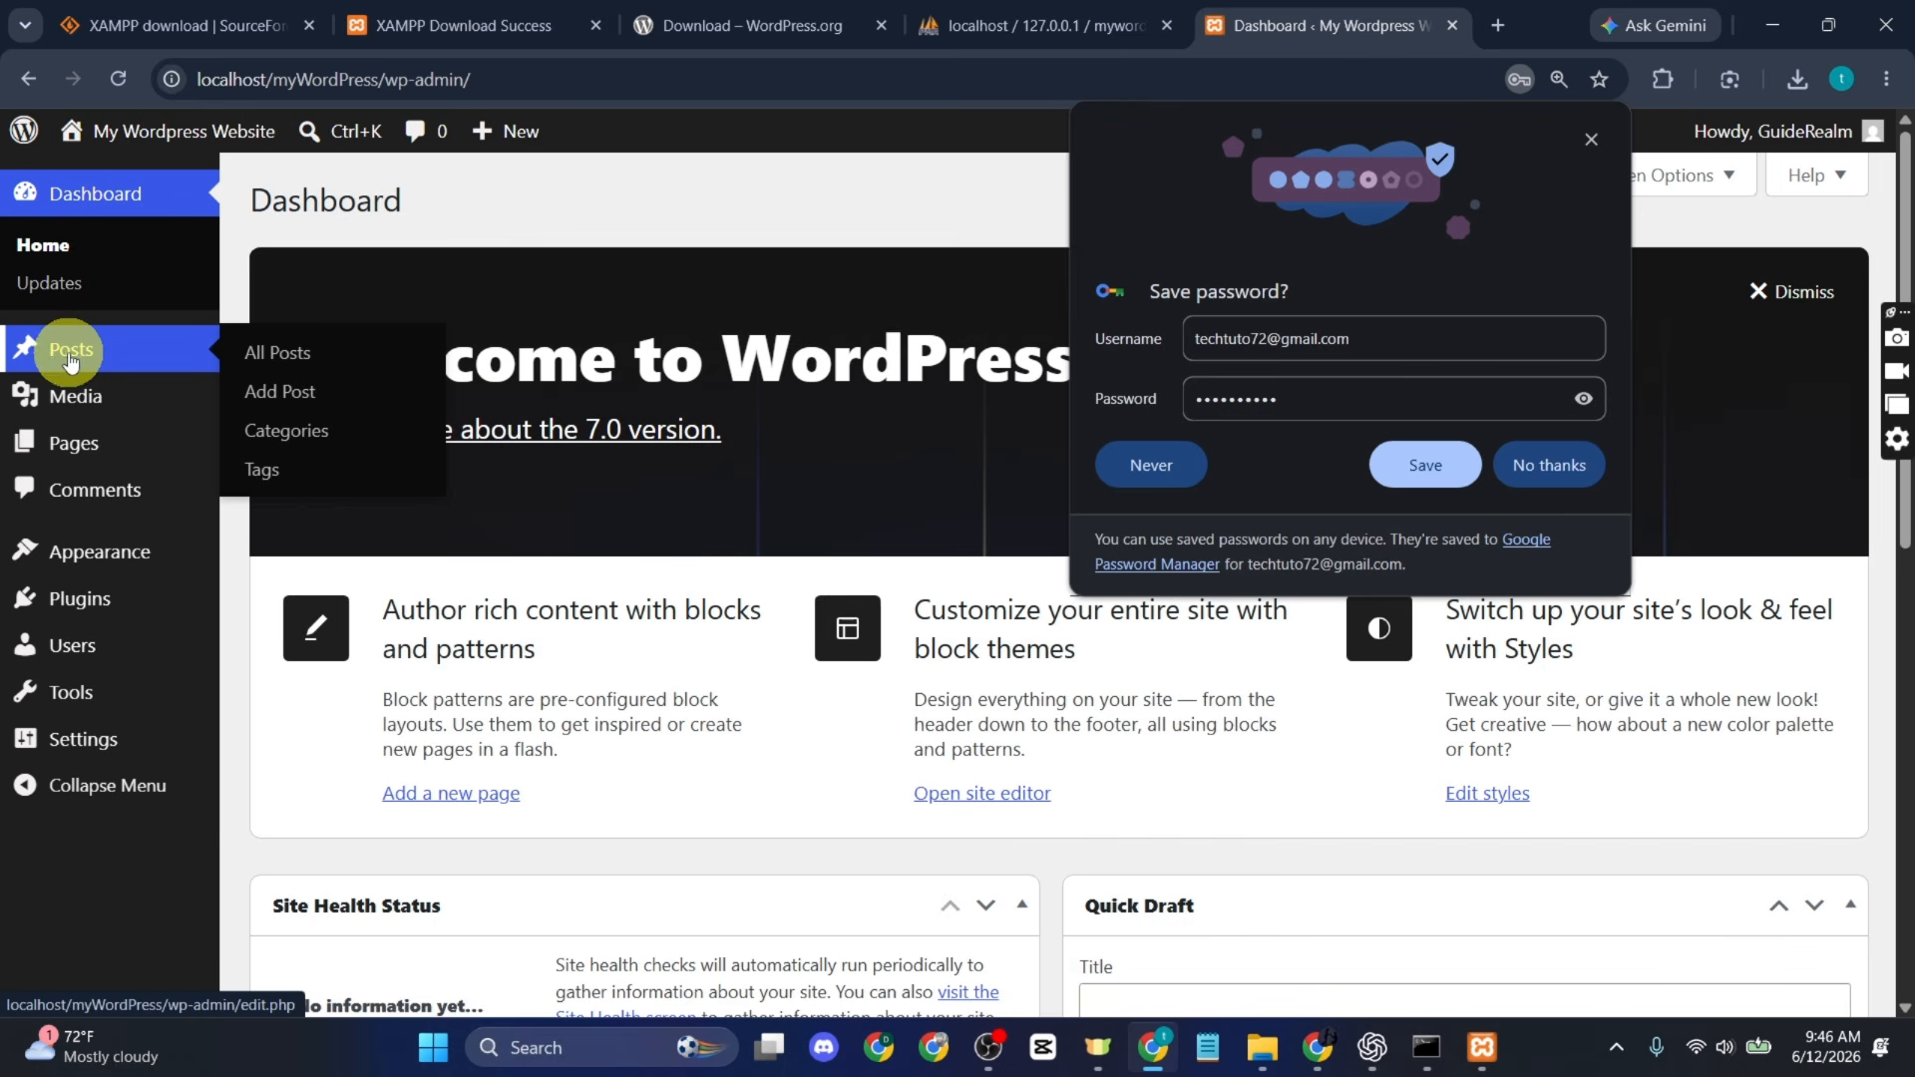
mouse_move(91, 453)
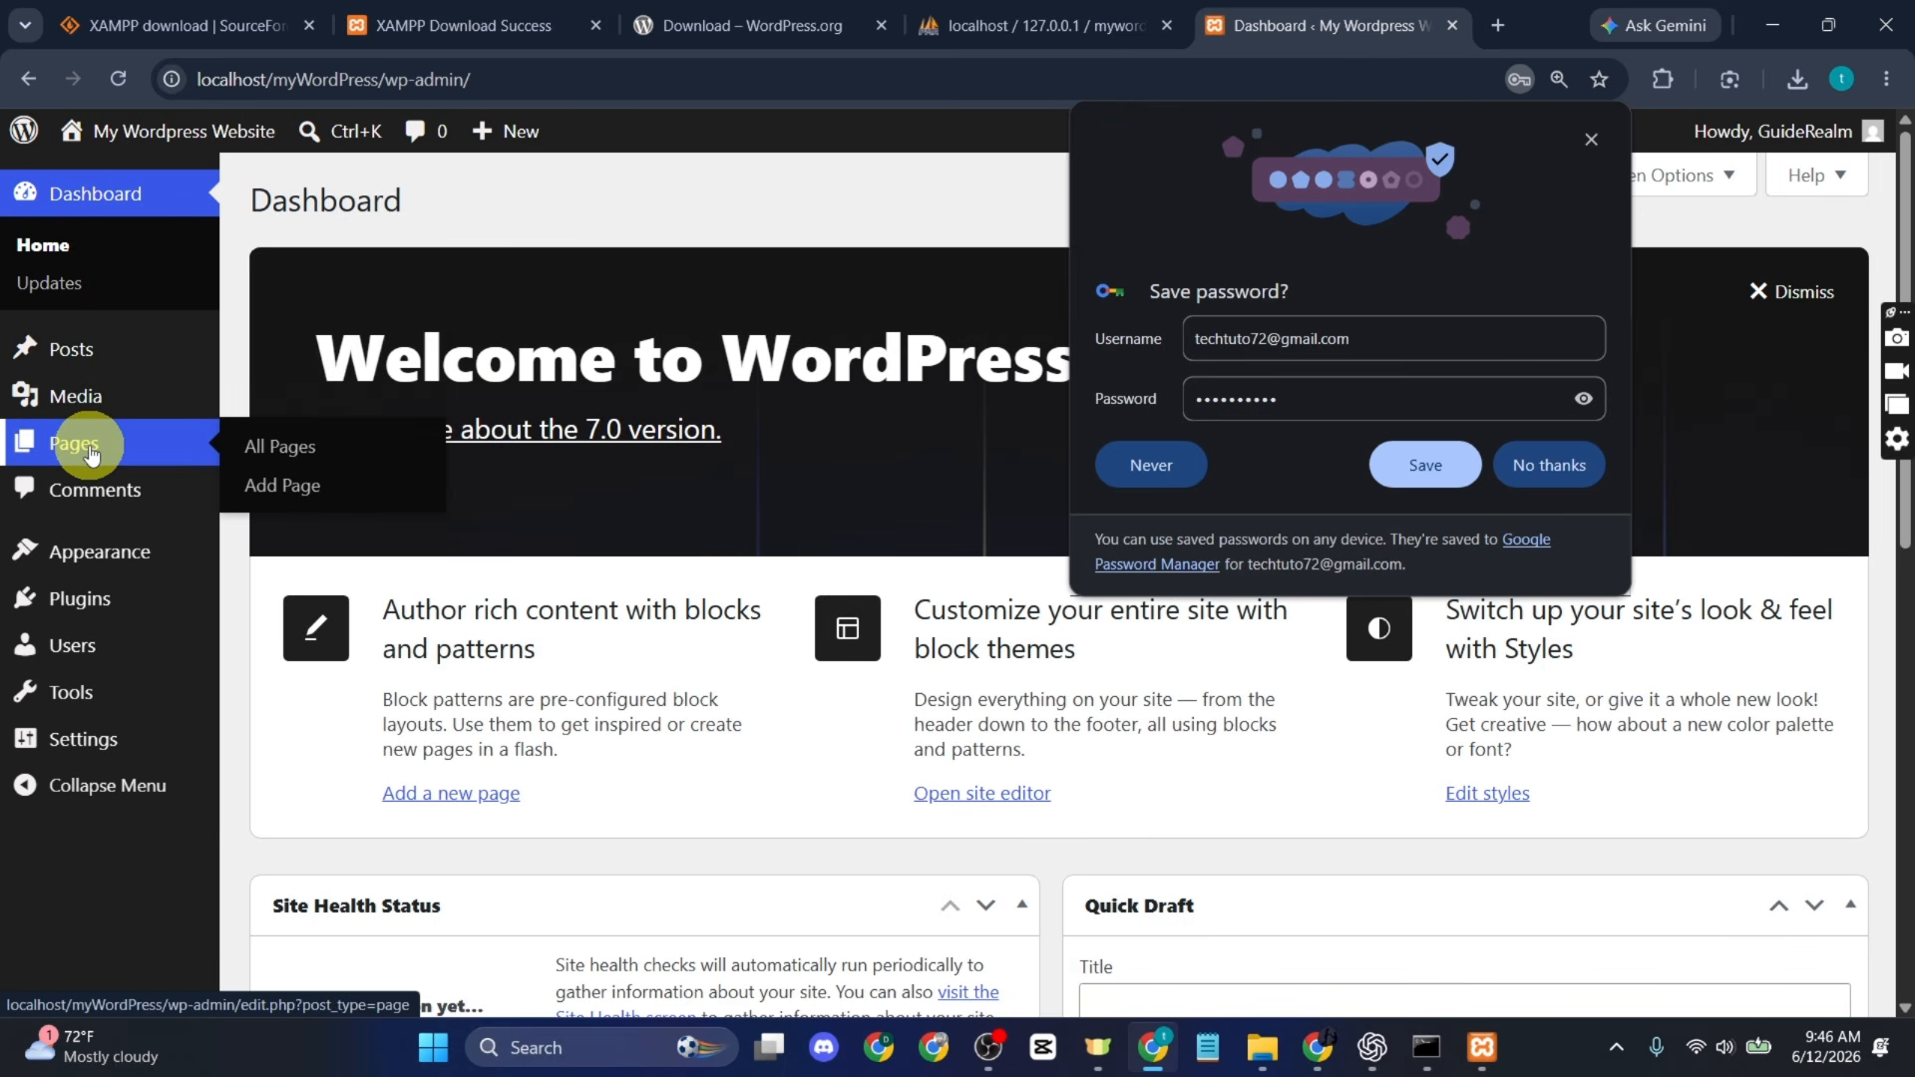
mouse_move(110, 546)
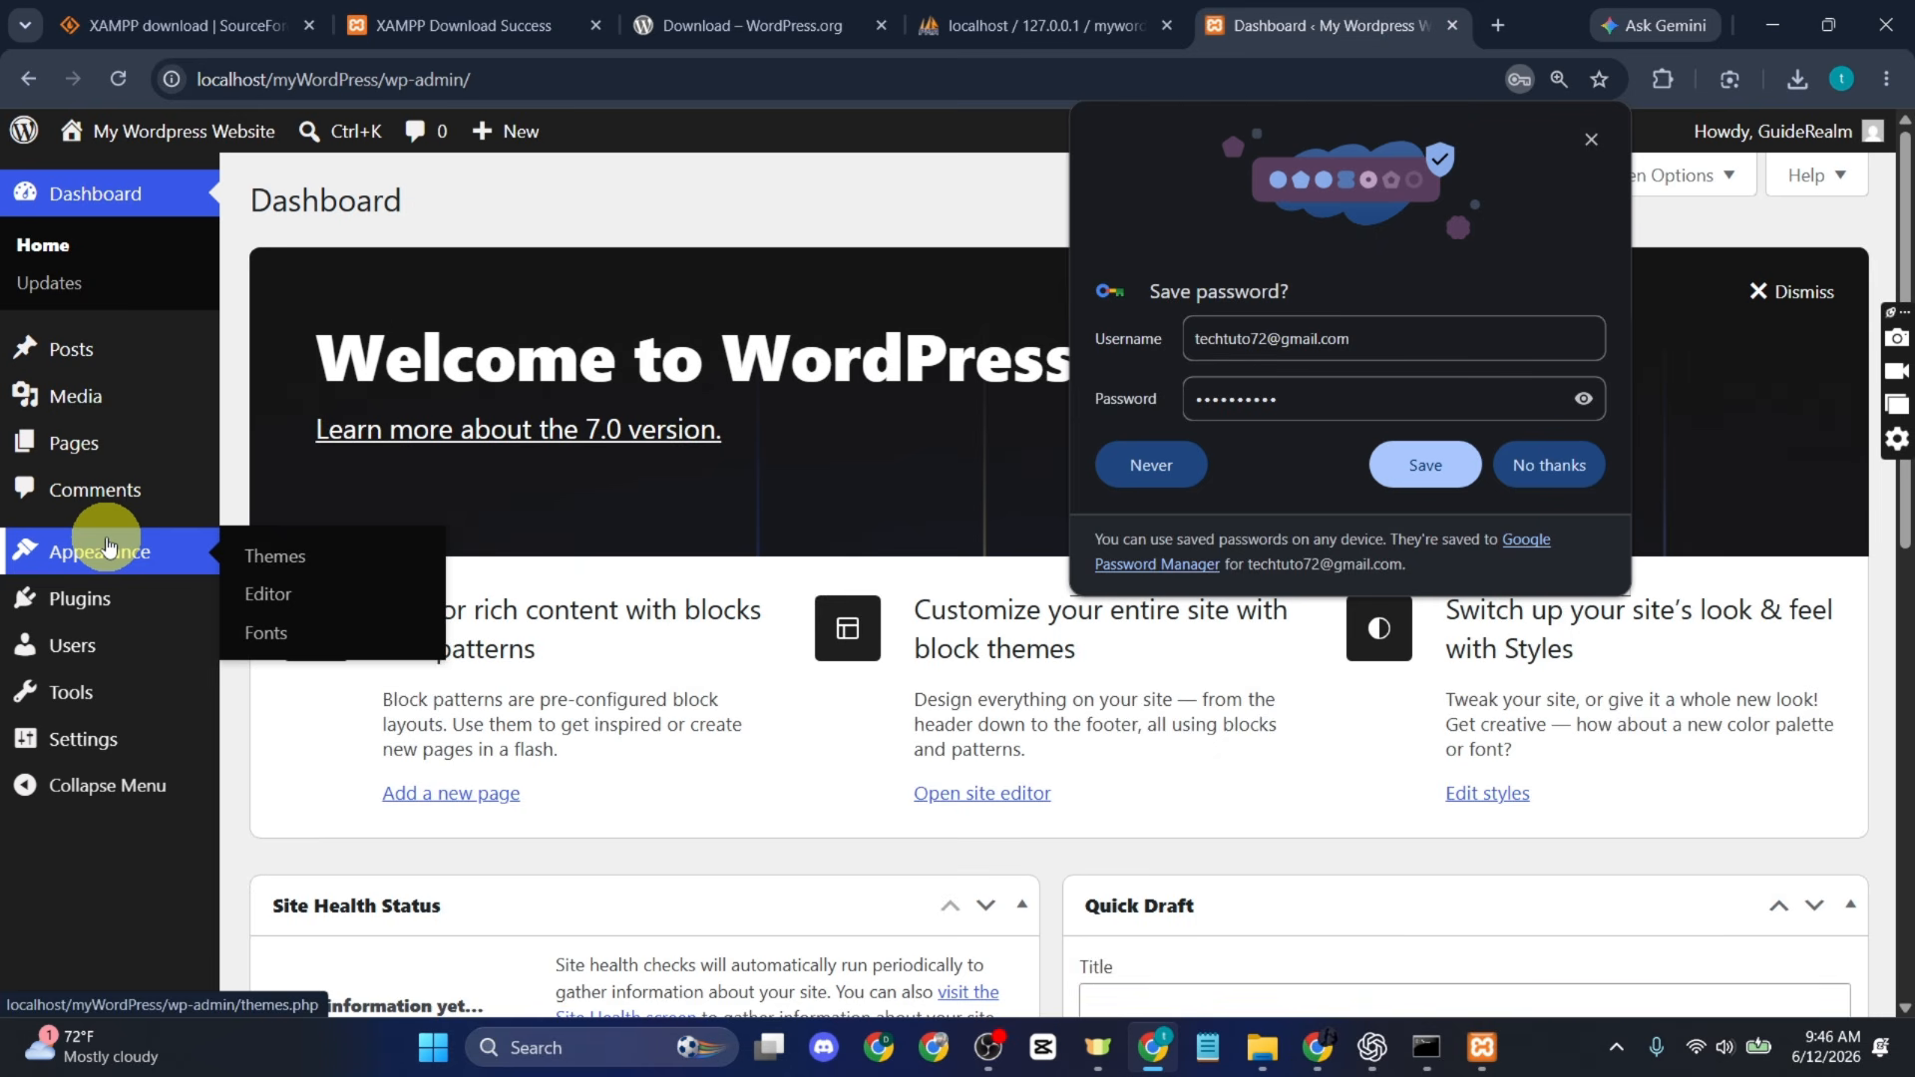
mouse_move(110, 588)
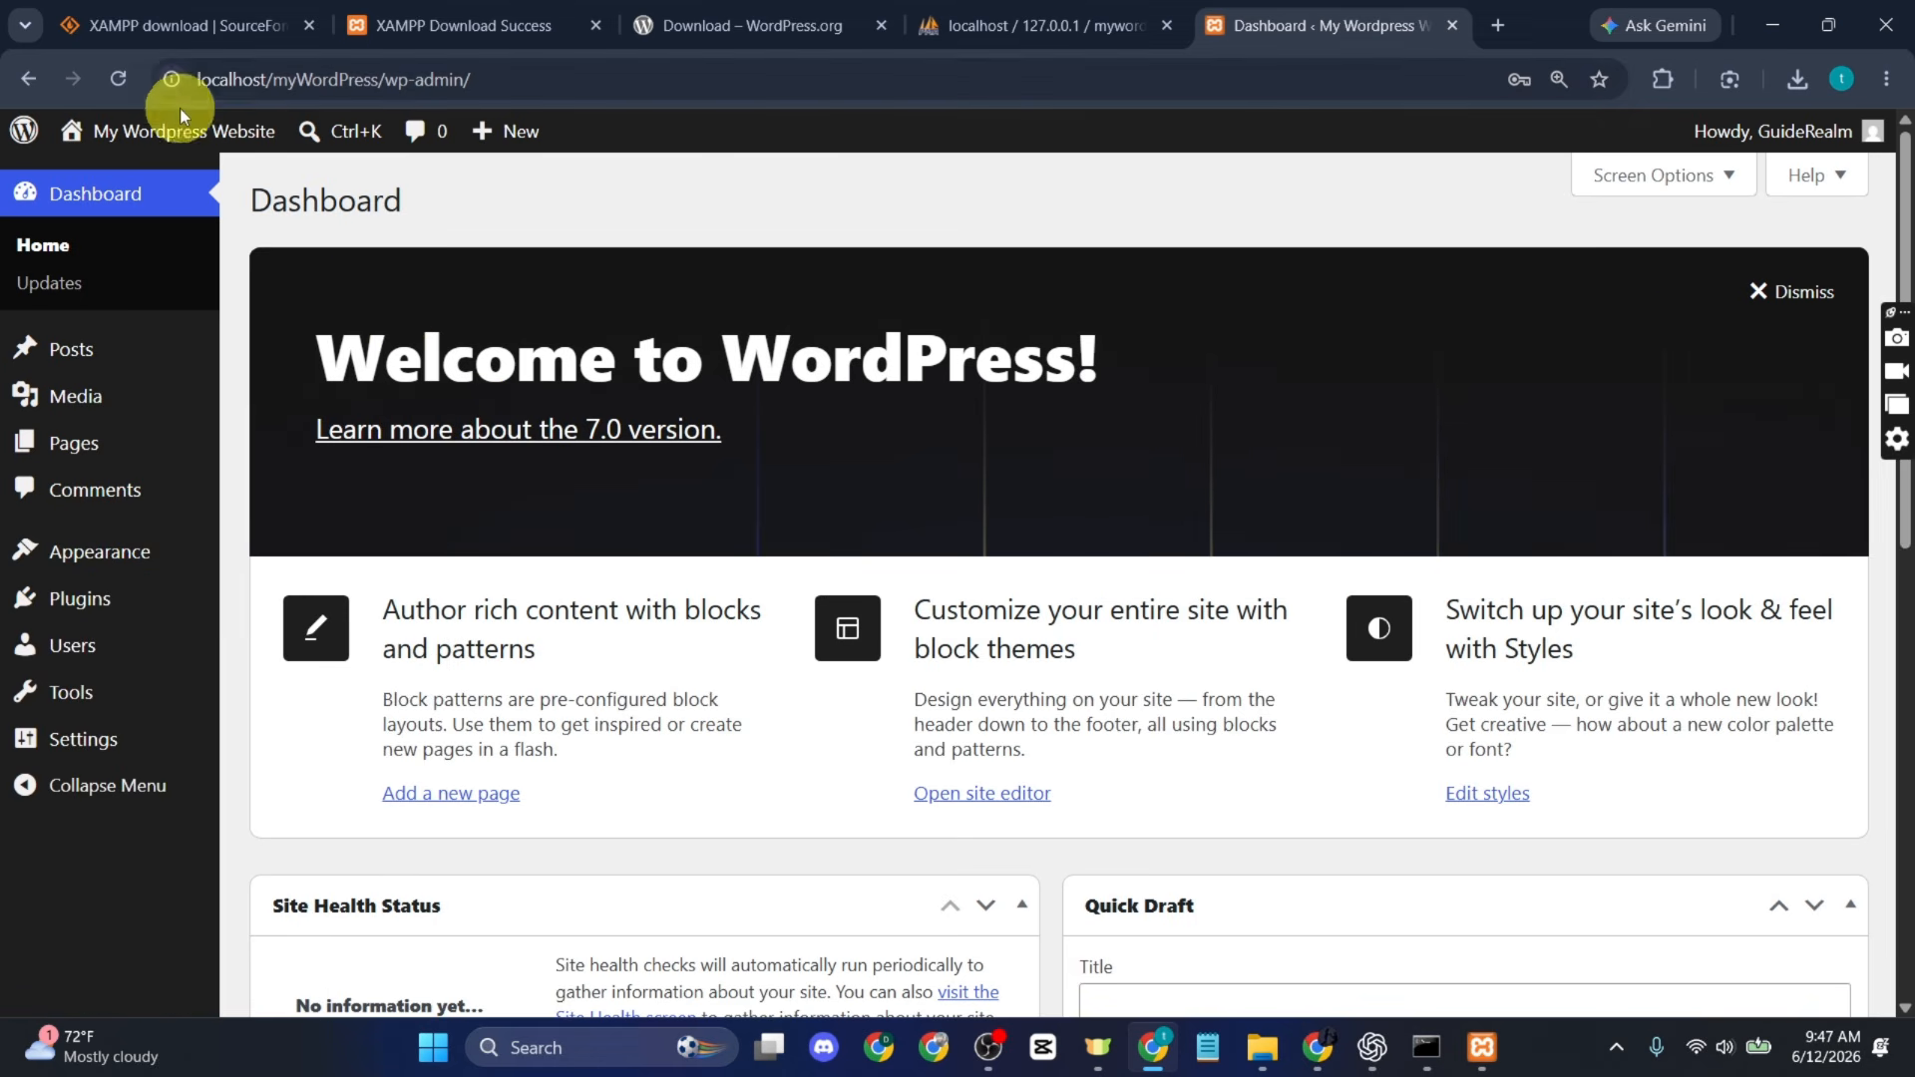
Visit the public front page of My Wordpress Website from the dashboard.
mouse_move(180, 135)
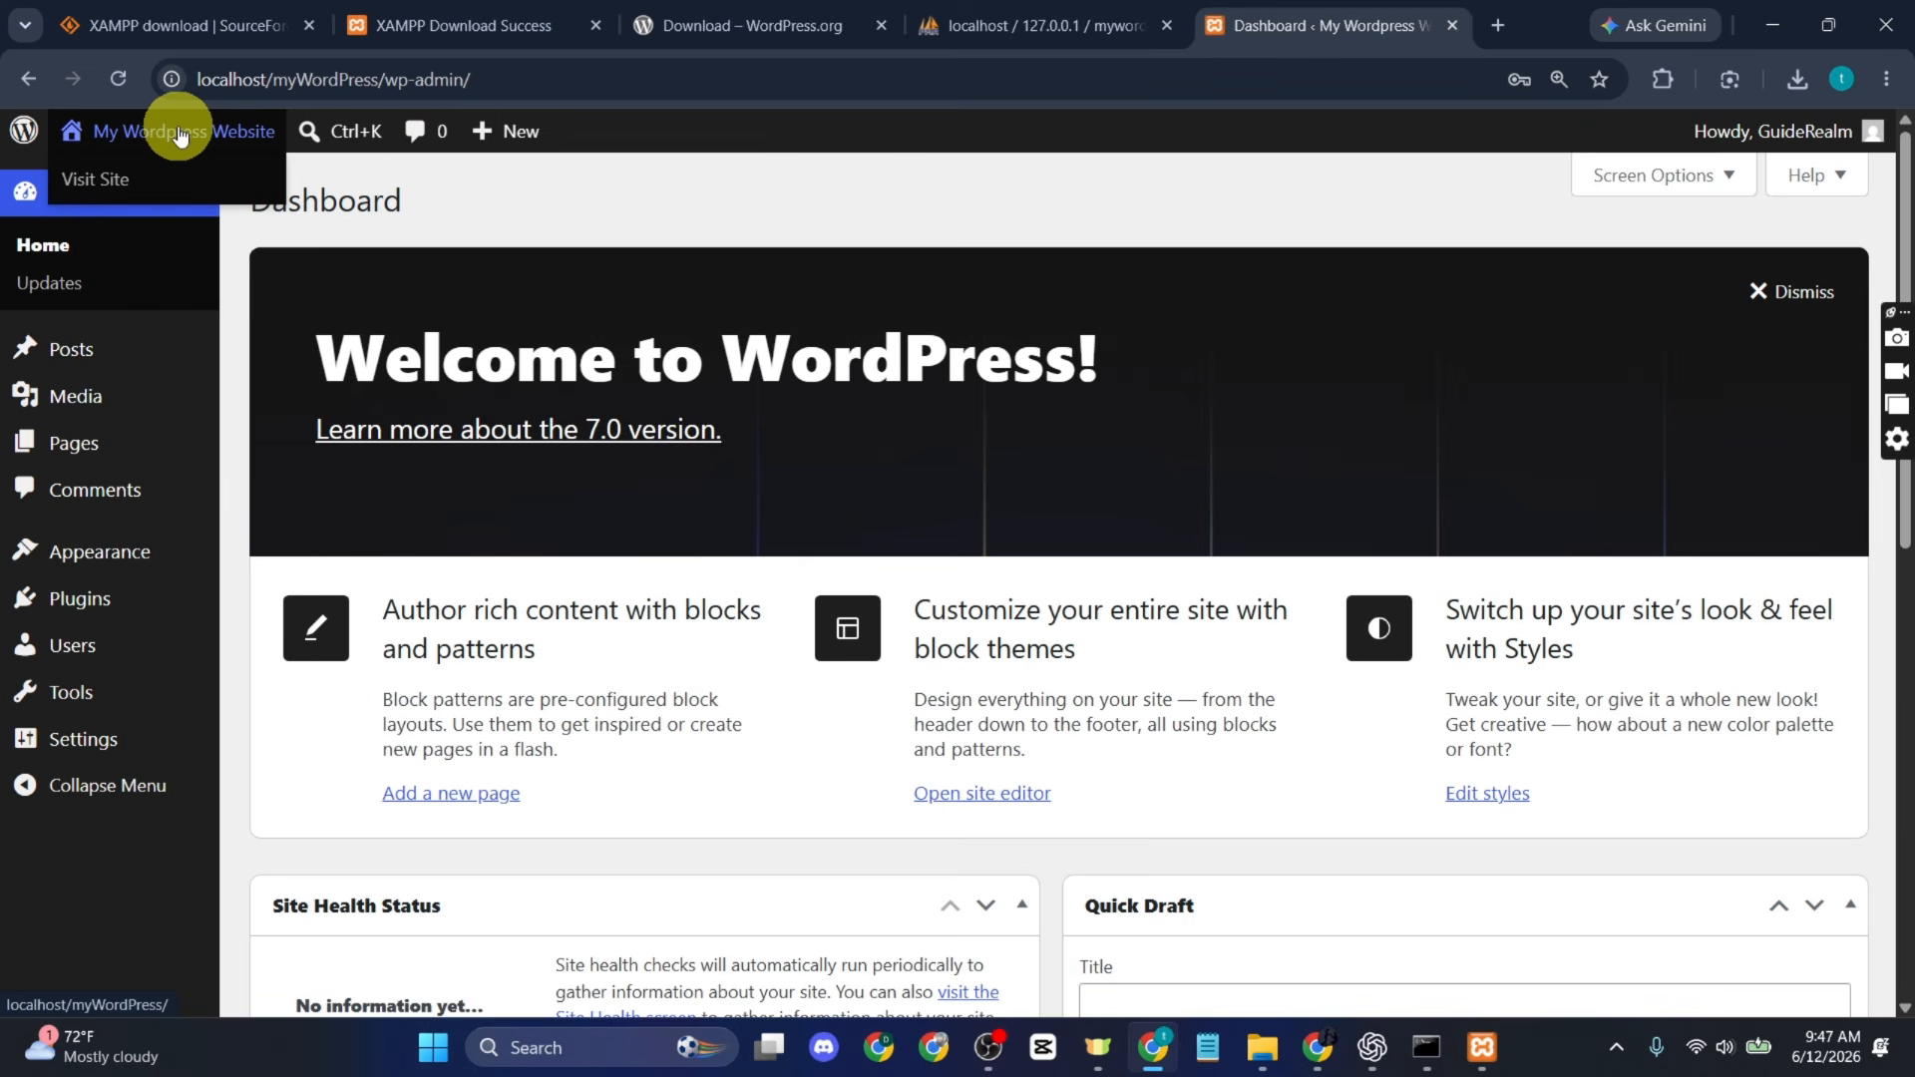
left_click(150, 182)
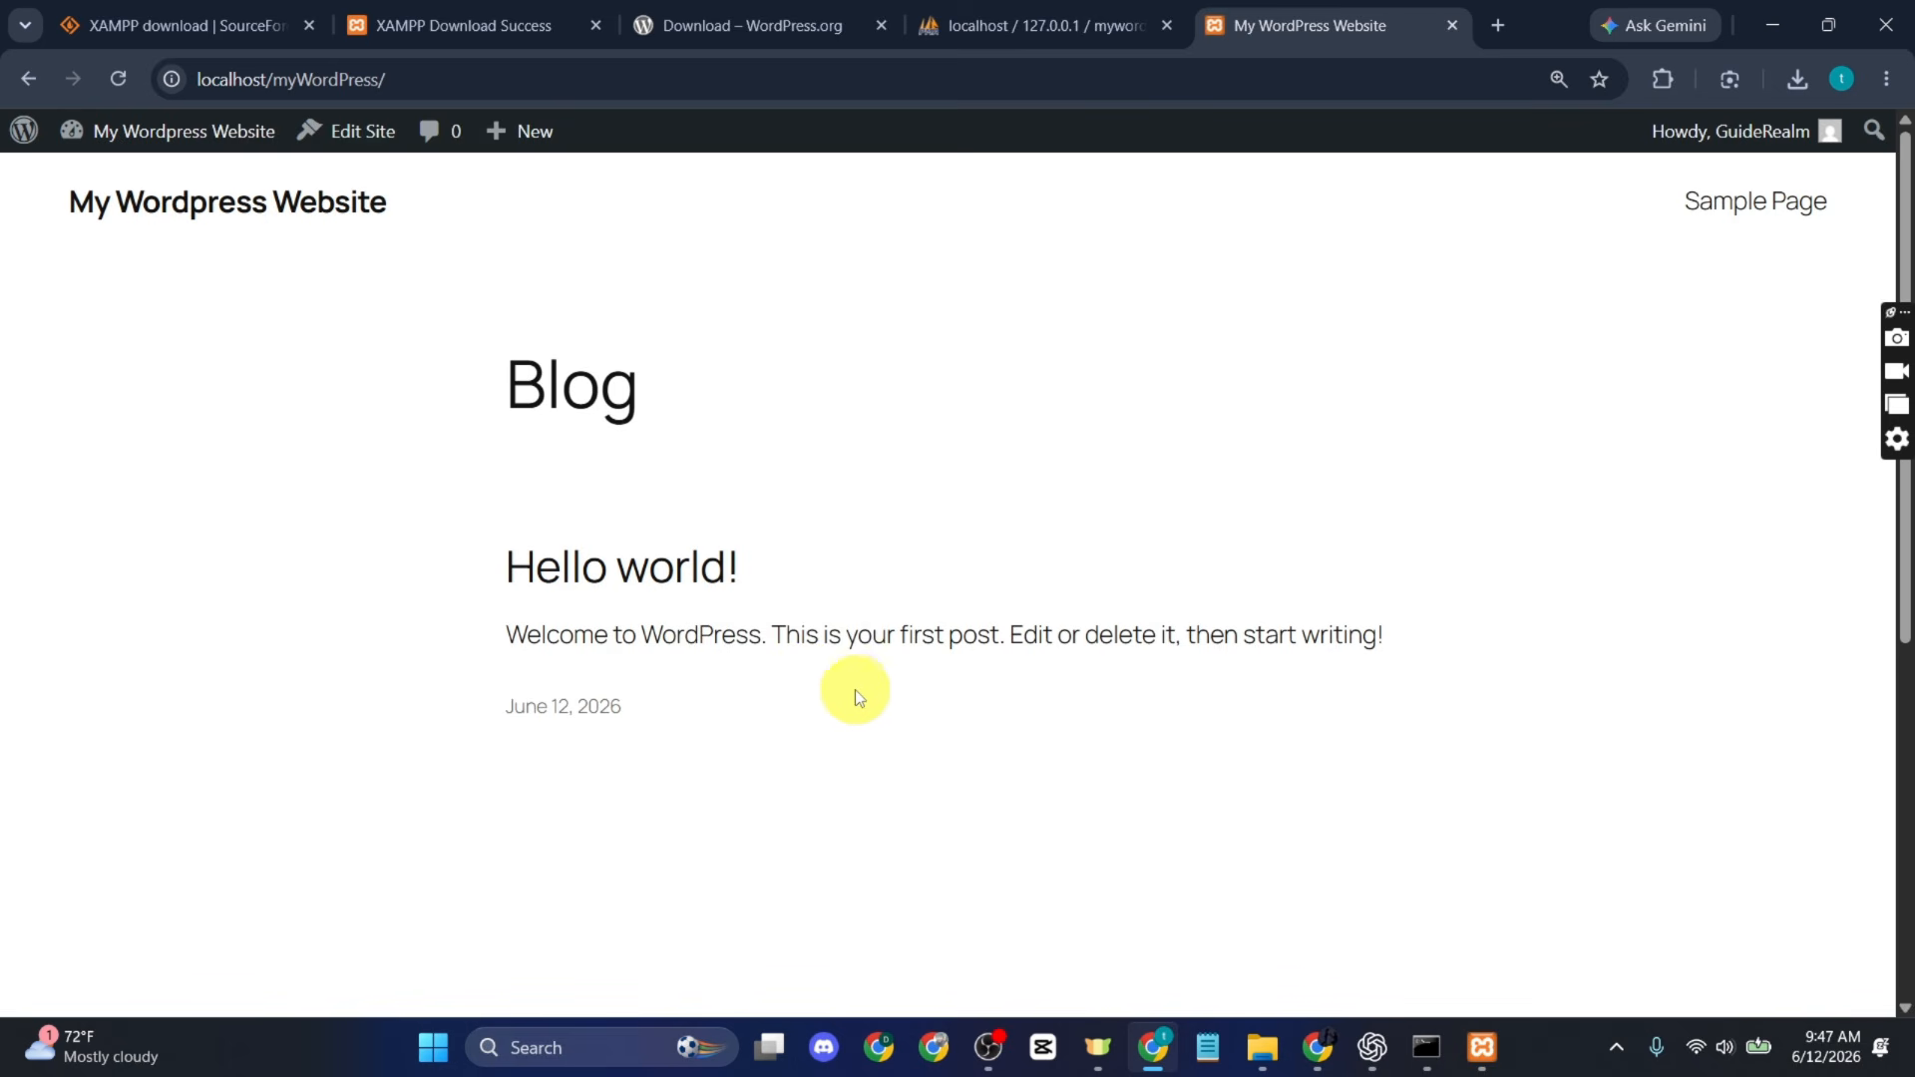